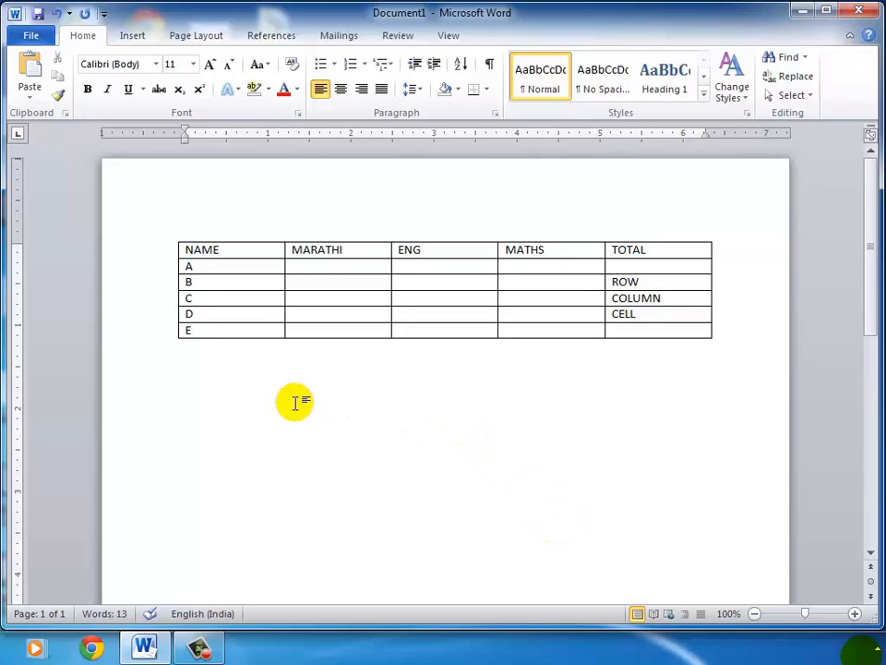
# - Highlight the words ROW, COLUMN and CELL in the table's TOTAL column one after another
pyautogui.click(138, 34)
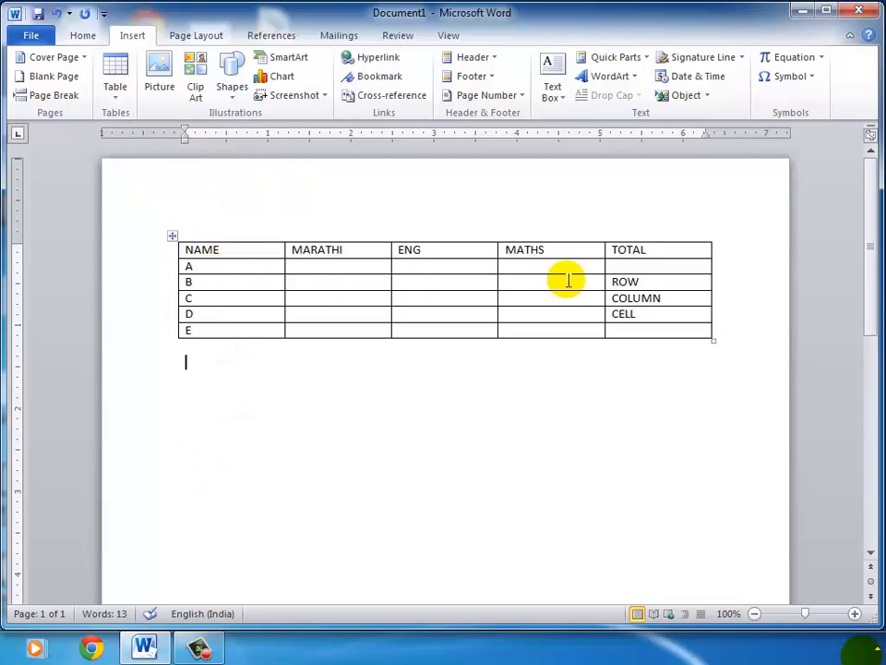
pyautogui.click(648, 280)
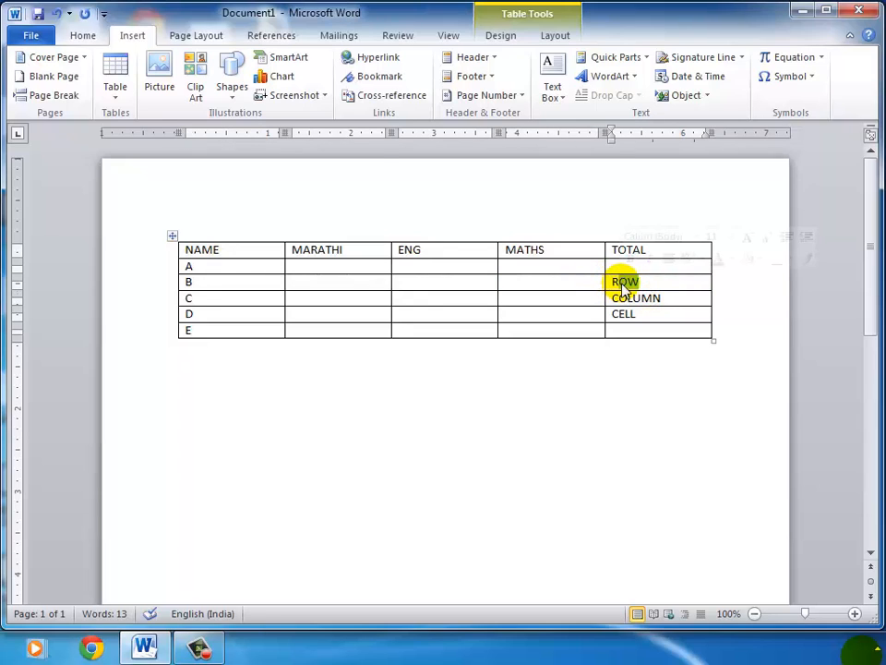
pyautogui.click(643, 282)
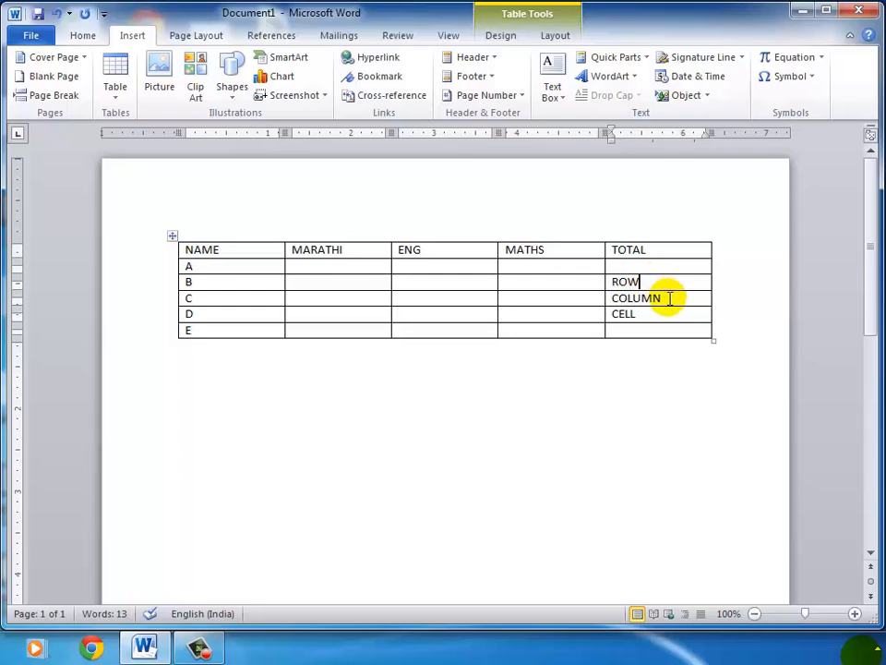
pyautogui.doubleClick(669, 297)
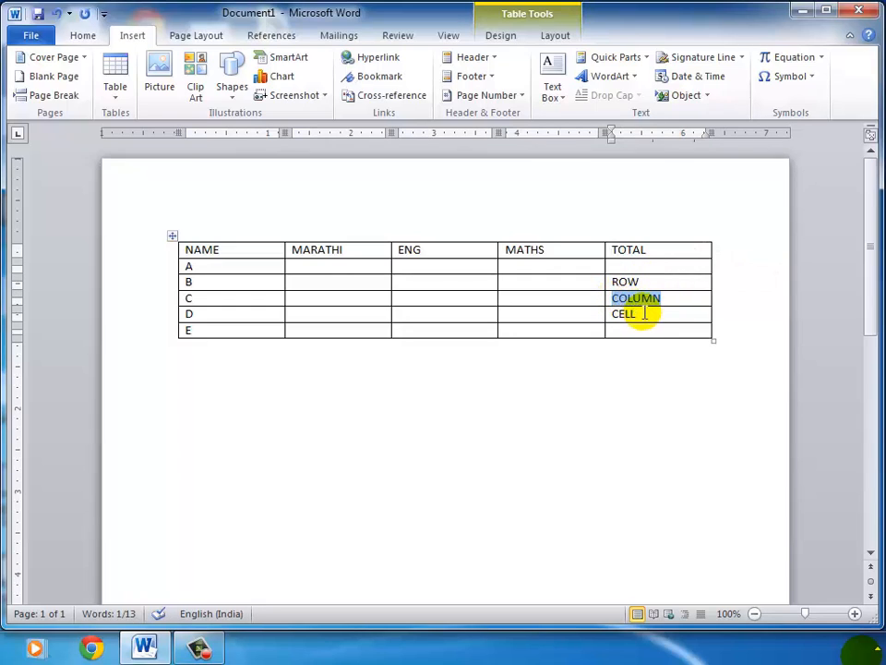
pyautogui.moveTo(645, 313); pyautogui.dragTo(604, 313)
pyautogui.click(634, 313)
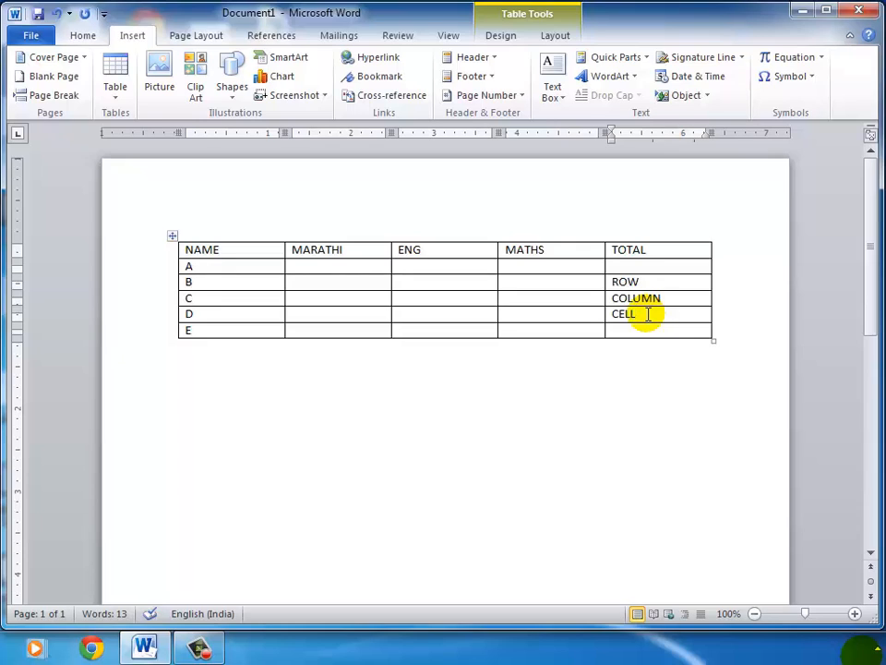
pyautogui.moveTo(673, 298); pyautogui.dragTo(603, 293)
pyautogui.click(634, 298)
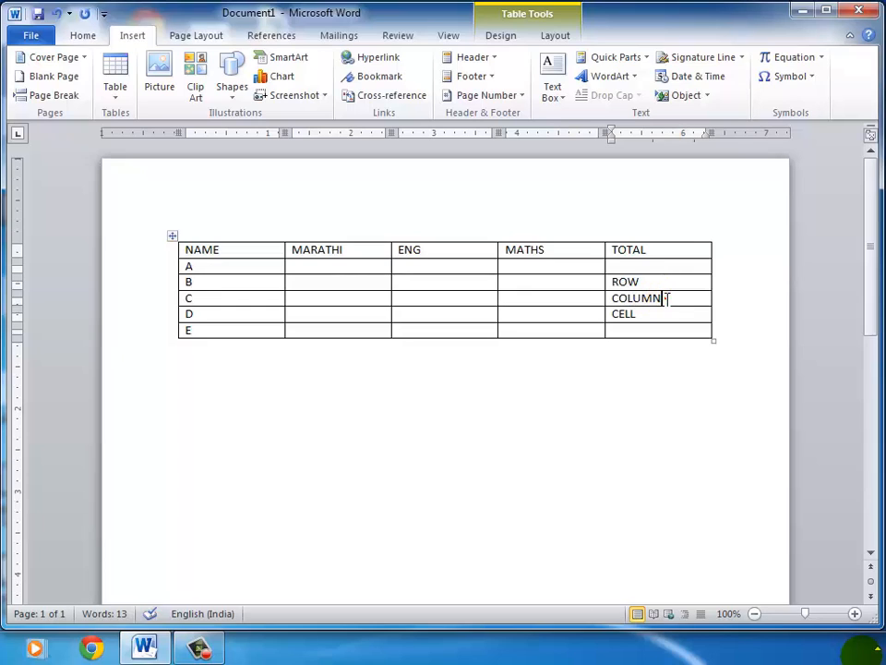
pyautogui.doubleClick(666, 296)
pyautogui.click(668, 297)
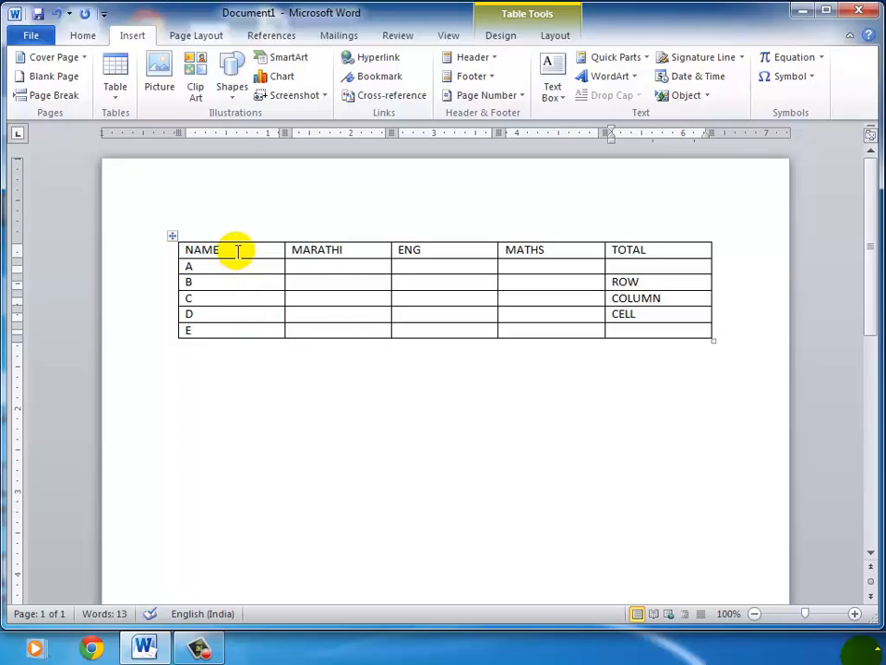
# - Select the table's NAME, MARATHI and ENG columns one at a time, then clear the selection
pyautogui.moveTo(237, 251); pyautogui.dragTo(246, 332)
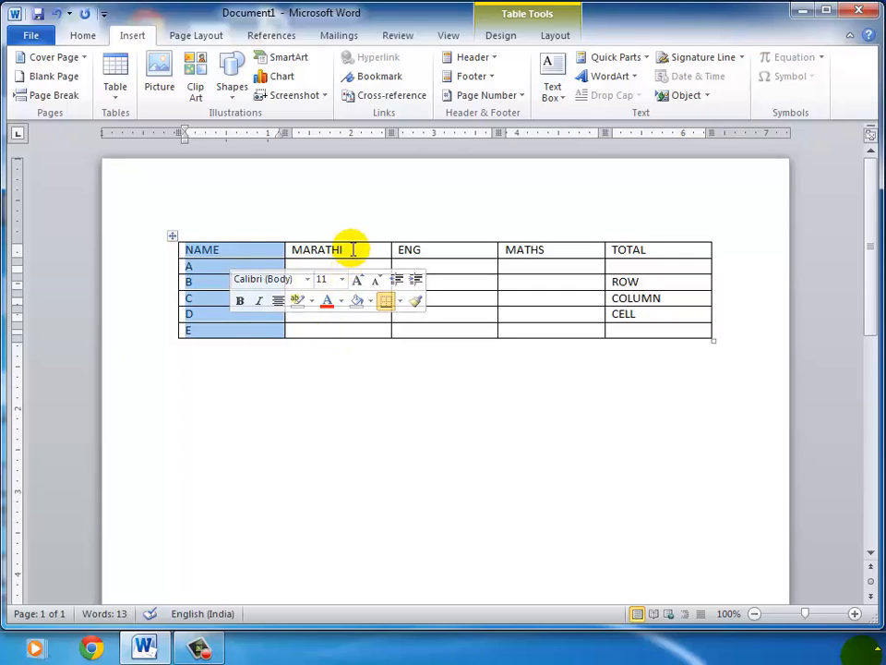
pyautogui.moveTo(353, 250); pyautogui.dragTo(367, 321)
pyautogui.moveTo(431, 248); pyautogui.dragTo(433, 332)
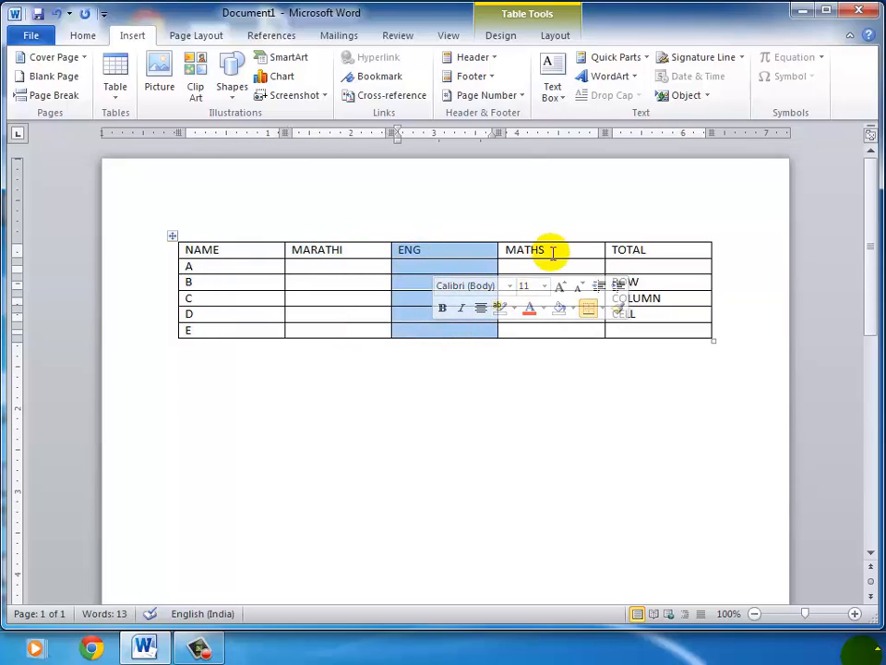
pyautogui.click(670, 248)
pyautogui.click(442, 316)
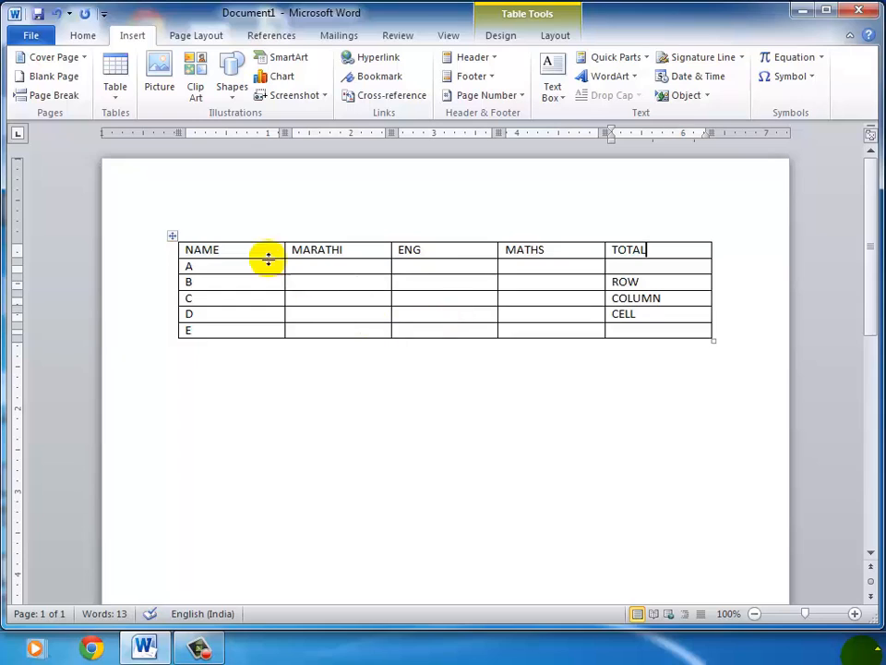
pyautogui.click(235, 239)
pyautogui.click(313, 236)
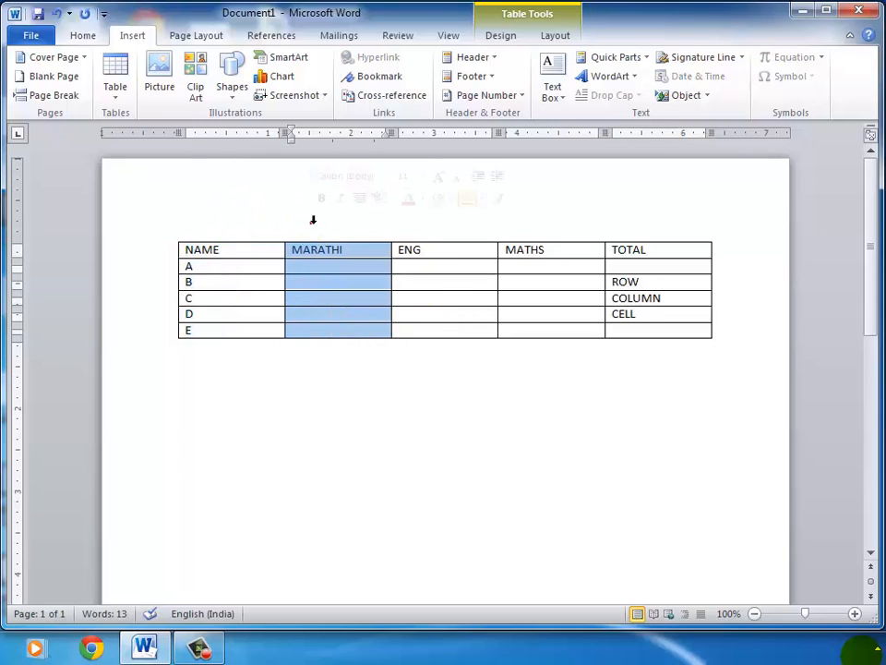
pyautogui.click(412, 233)
pyautogui.click(260, 262)
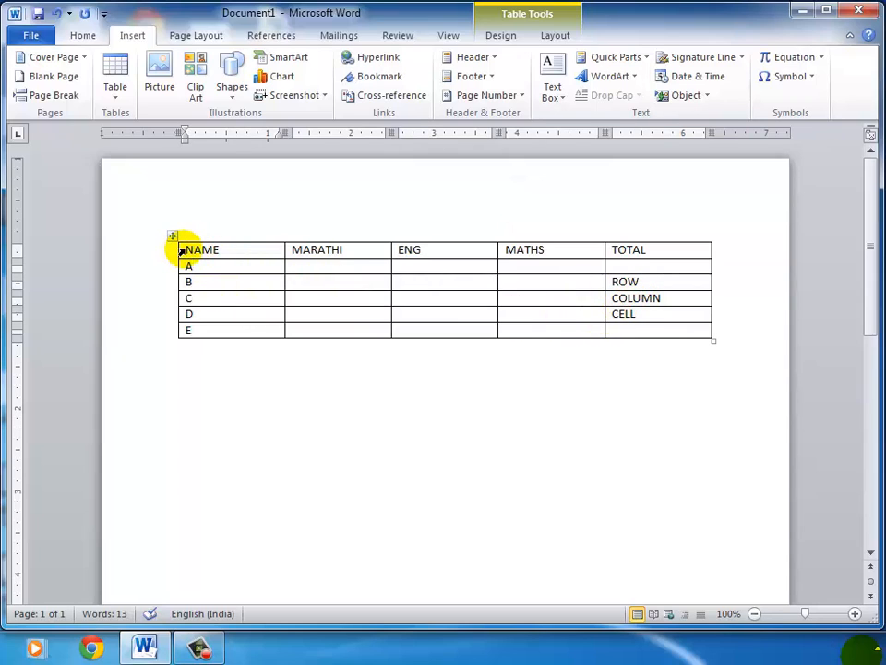
# - Select the table rows one by one, from the header row down to row E, then clear the selection
pyautogui.moveTo(181, 251); pyautogui.dragTo(603, 256)
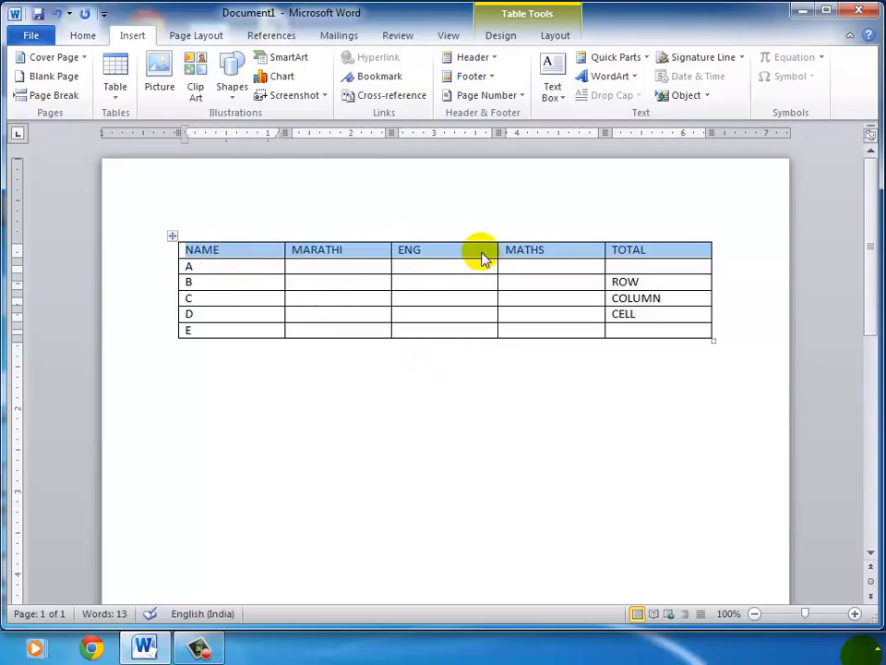
pyautogui.moveTo(196, 266); pyautogui.dragTo(625, 264)
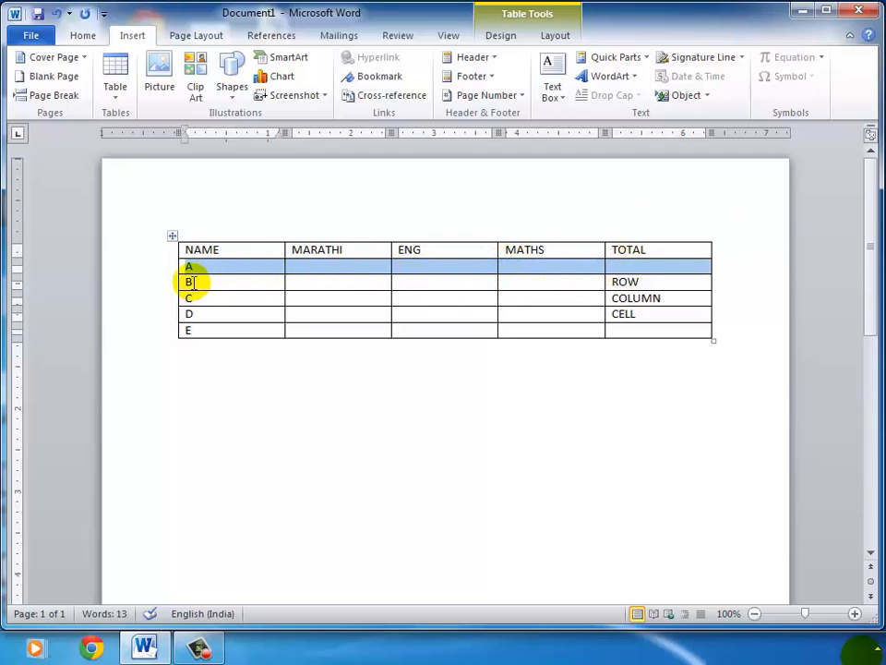
pyautogui.moveTo(197, 280); pyautogui.dragTo(324, 287)
pyautogui.moveTo(208, 297); pyautogui.dragTo(362, 303)
pyautogui.moveTo(236, 313); pyautogui.dragTo(619, 310)
pyautogui.moveTo(255, 334); pyautogui.dragTo(621, 331)
pyautogui.click(442, 270)
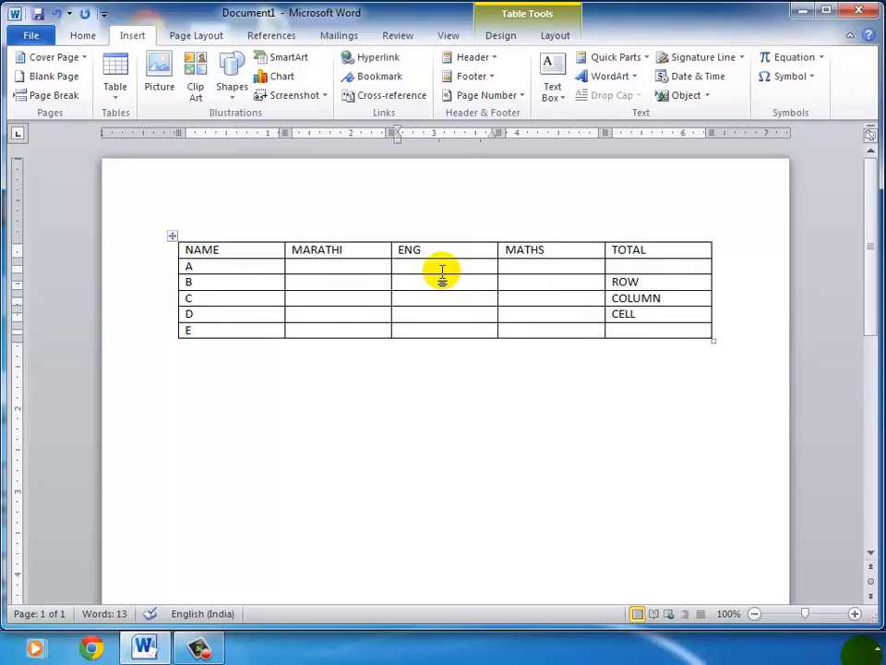
# - Add the number 6 after ROW and 5 after COLUMN in the TOTAL column
pyautogui.click(651, 317)
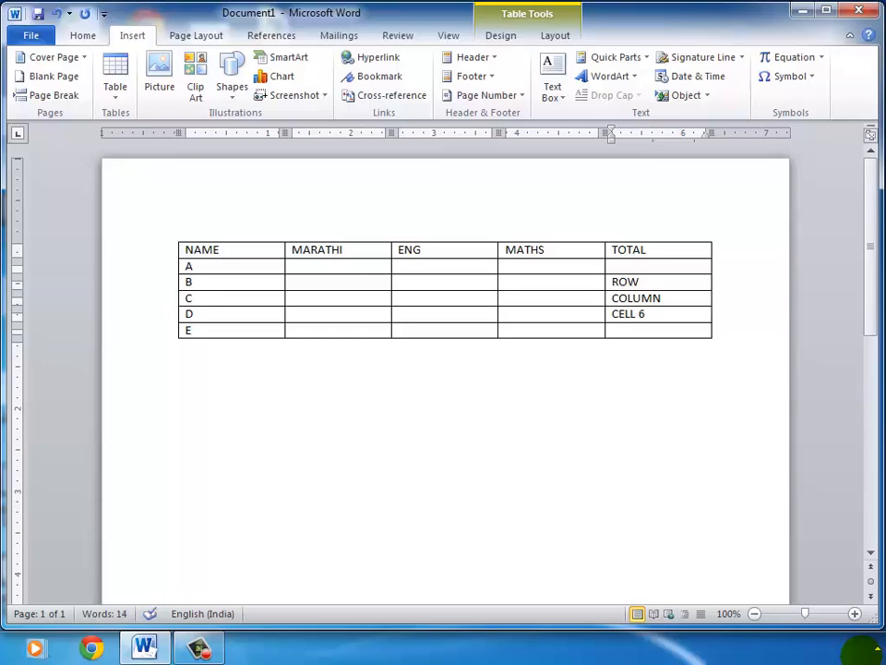
pyautogui.click(643, 281)
pyautogui.click(672, 298)
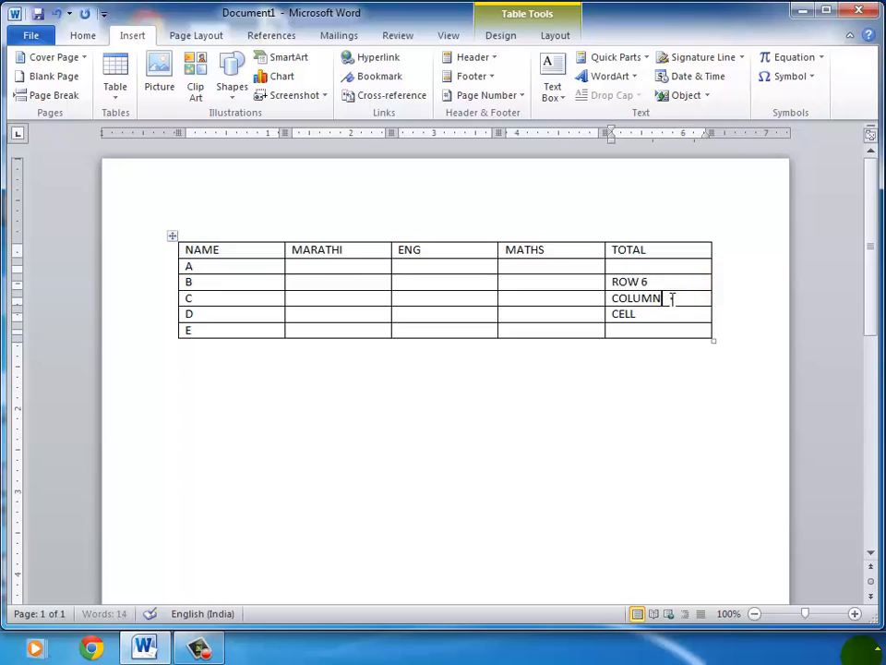
pyautogui.write('5')
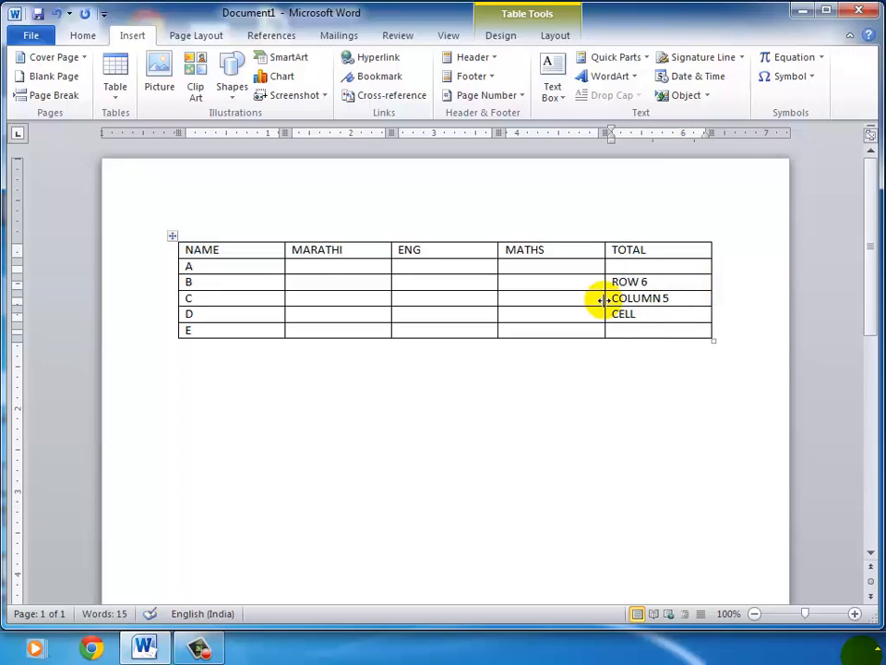
pyautogui.click(643, 314)
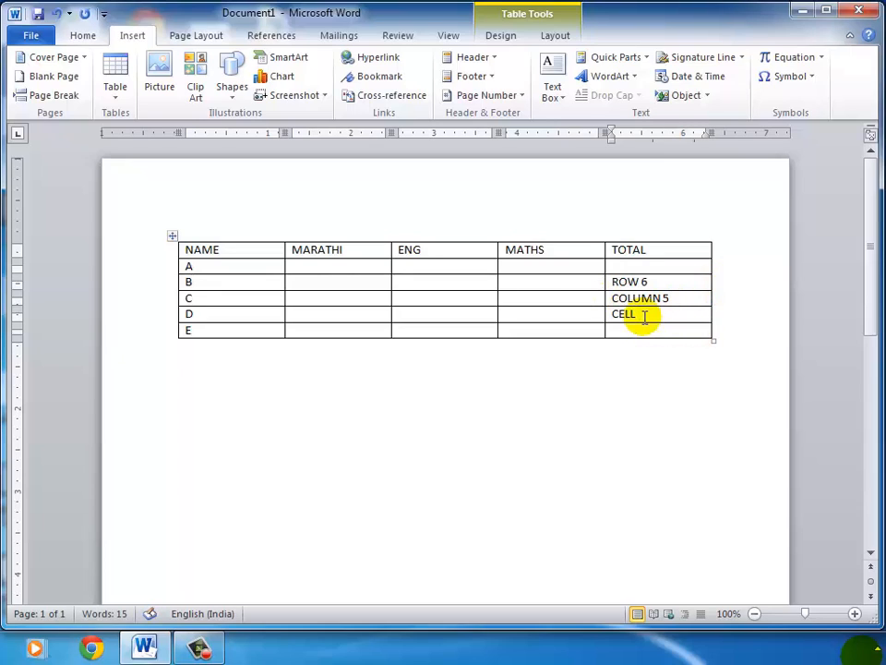
# - Select the single cells at ENG in row B and MARATHI in row C, then clear the selection
pyautogui.click(394, 287)
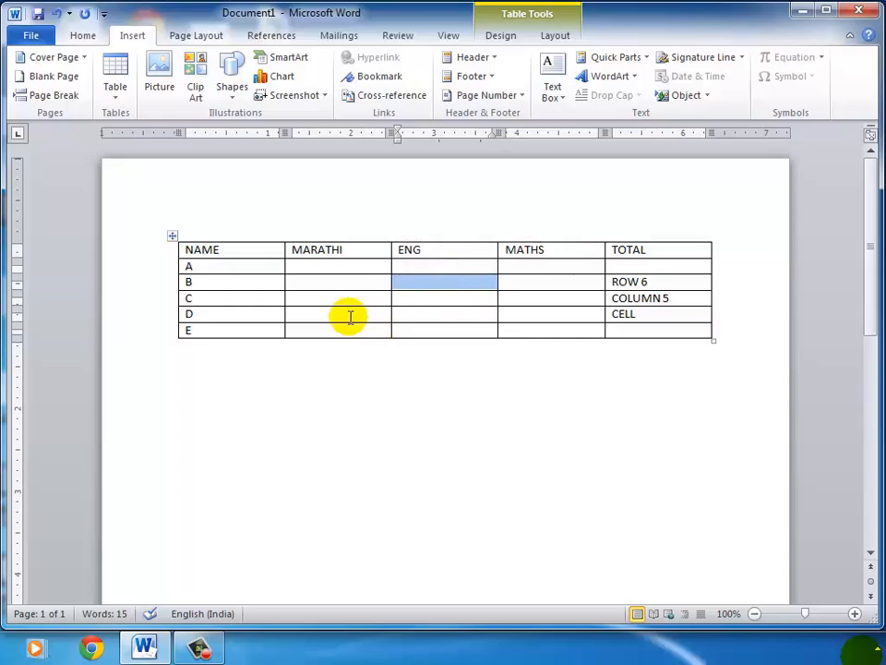
pyautogui.click(287, 303)
pyautogui.click(438, 320)
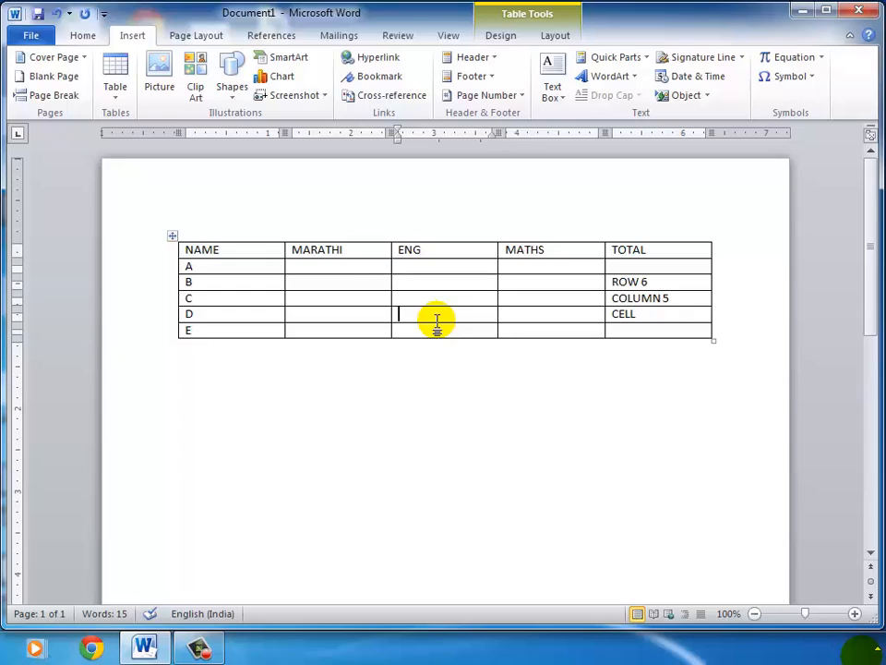
# - Select the MARATHI, ENG and MATHS columns in turn, then clear the selection
pyautogui.click(346, 224)
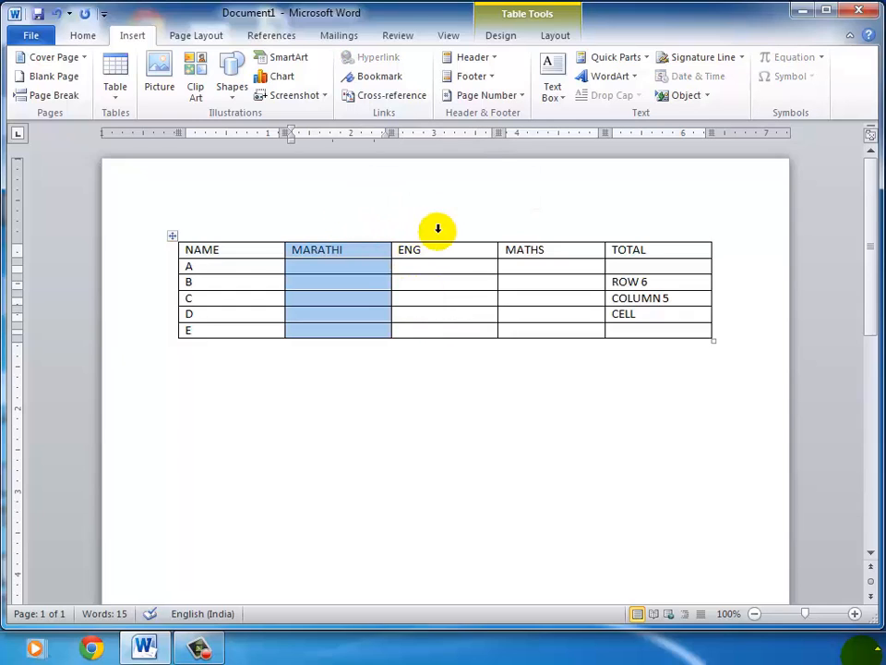
pyautogui.click(437, 228)
pyautogui.click(522, 228)
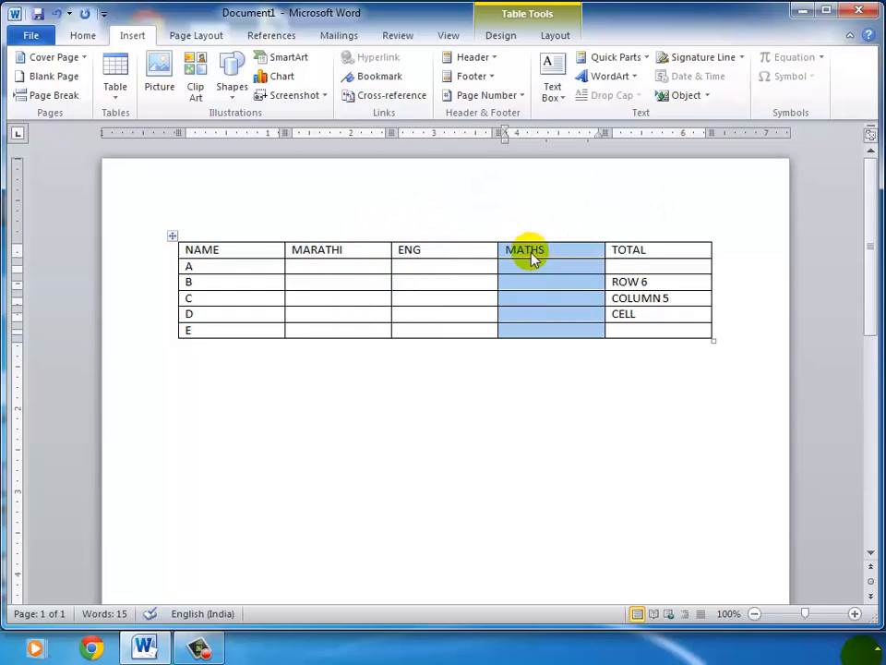
pyautogui.click(474, 263)
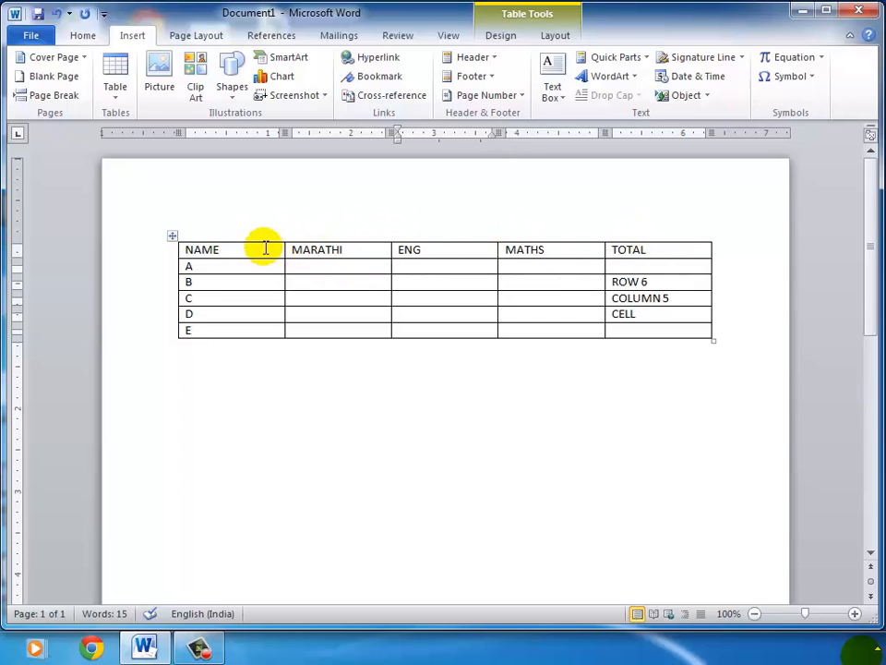
# - Select the whole header row, then individual cells in row C under MARATHI and ENG
pyautogui.moveTo(195, 247); pyautogui.dragTo(628, 248)
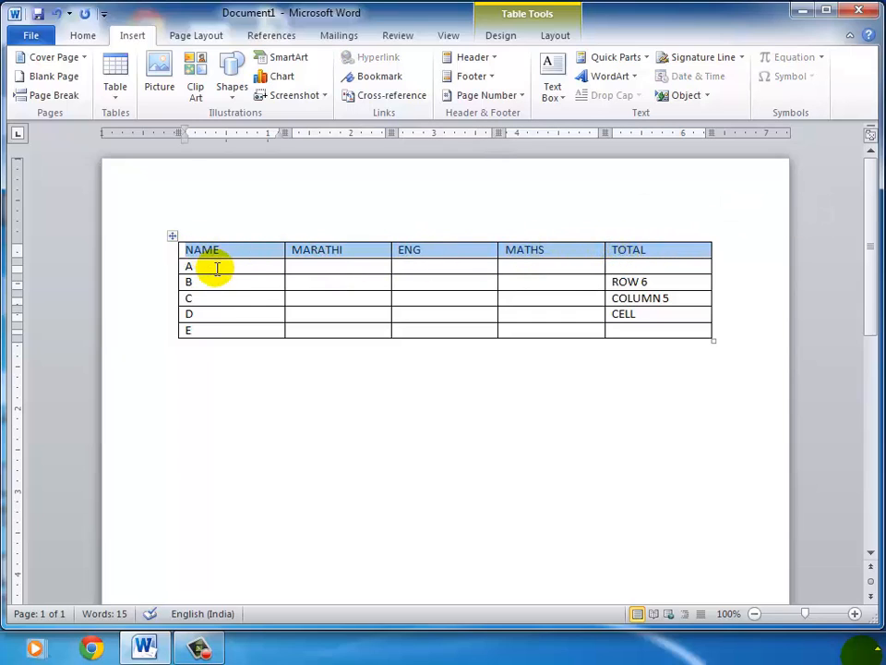
pyautogui.click(309, 297)
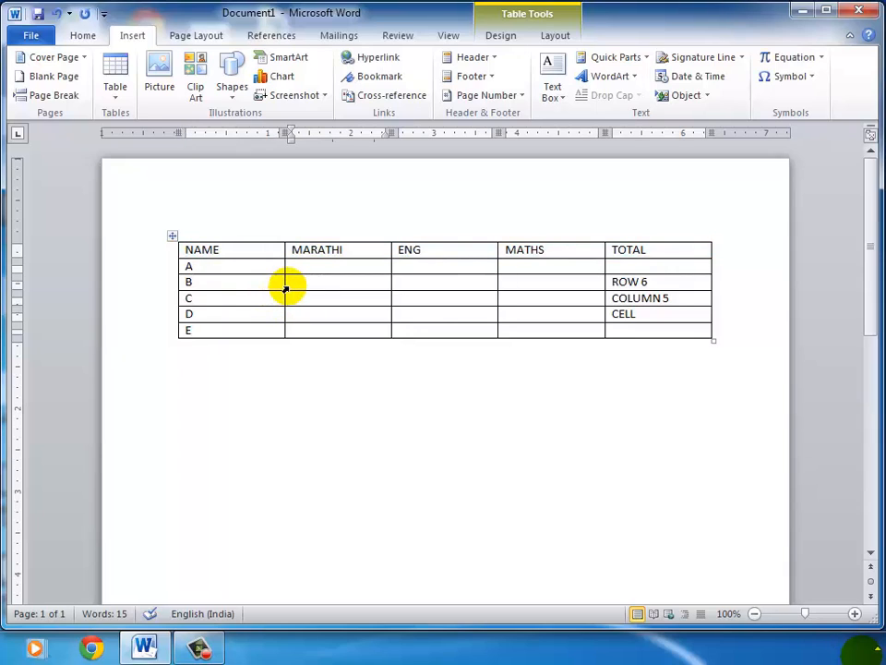
pyautogui.click(286, 292)
pyautogui.click(329, 294)
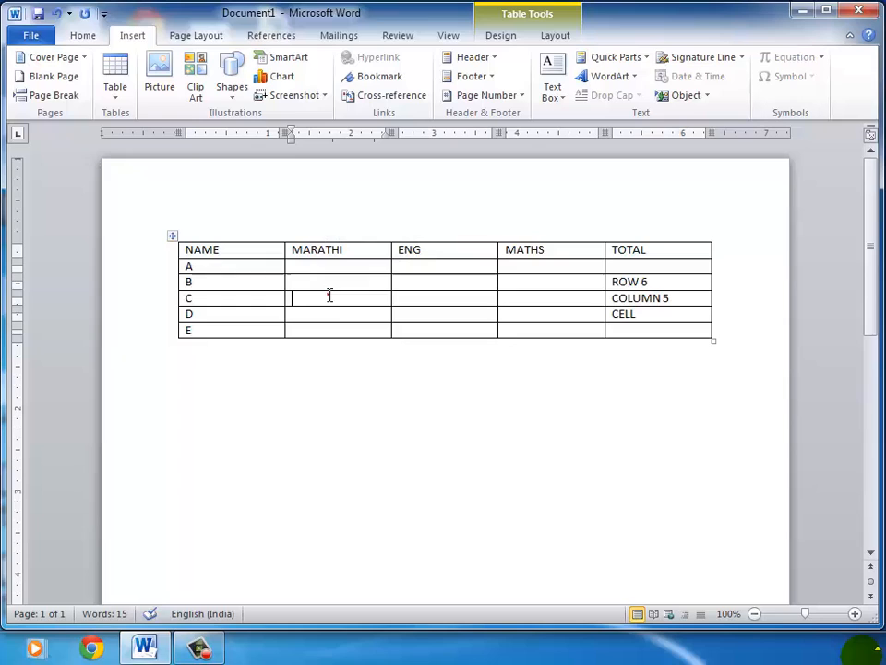
pyautogui.click(392, 292)
pyautogui.click(398, 293)
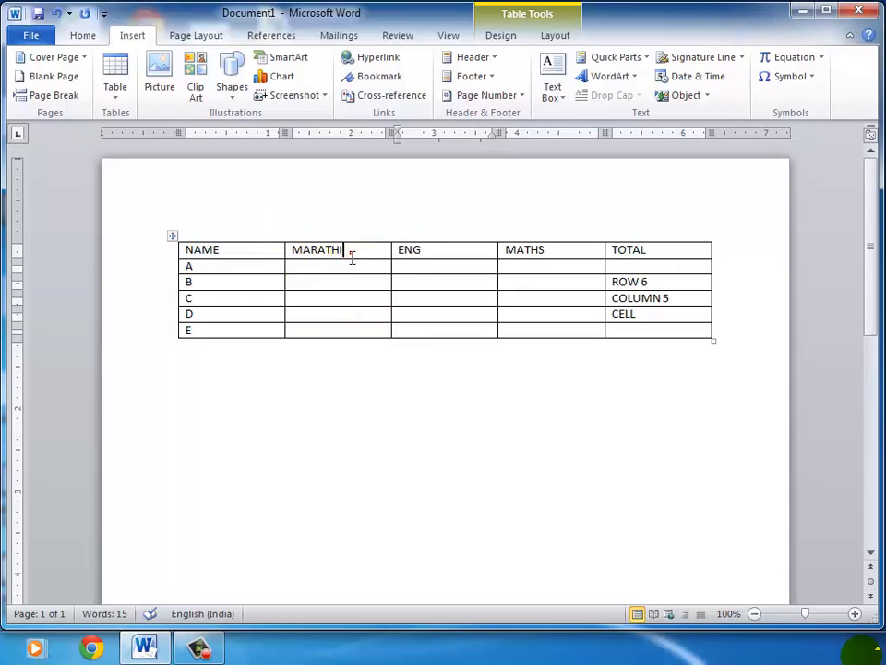
# - Select the MARATHI column from its header down to row E, then place the cursor in its row A cell
pyautogui.moveTo(352, 257); pyautogui.dragTo(350, 332)
pyautogui.click(449, 266)
pyautogui.moveTo(351, 249); pyautogui.dragTo(351, 322)
pyautogui.click(407, 266)
pyautogui.click(345, 265)
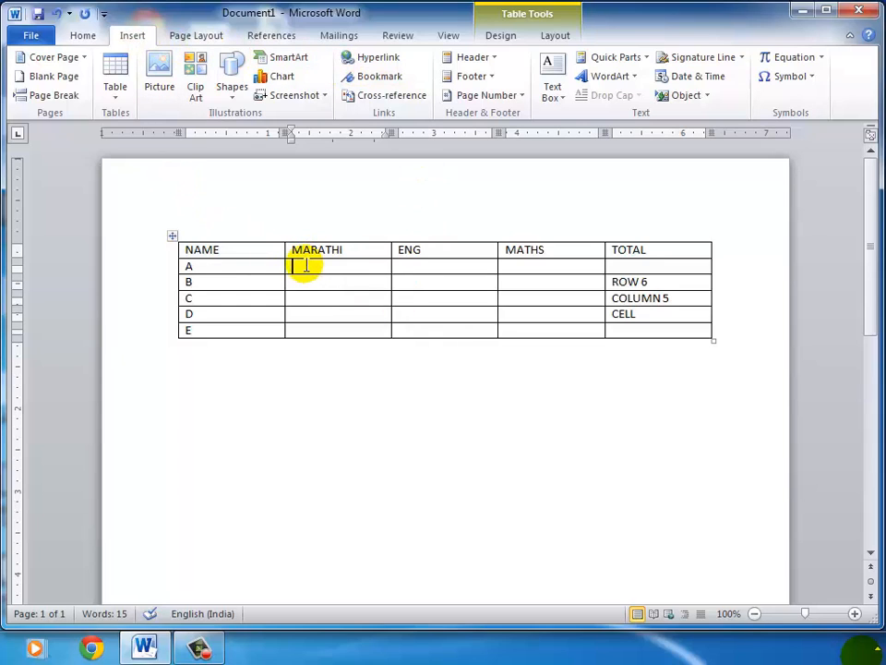
# - Examine the table design and layout commands, then leave the table and return to the MARATHI cell of row A
pyautogui.click(502, 37)
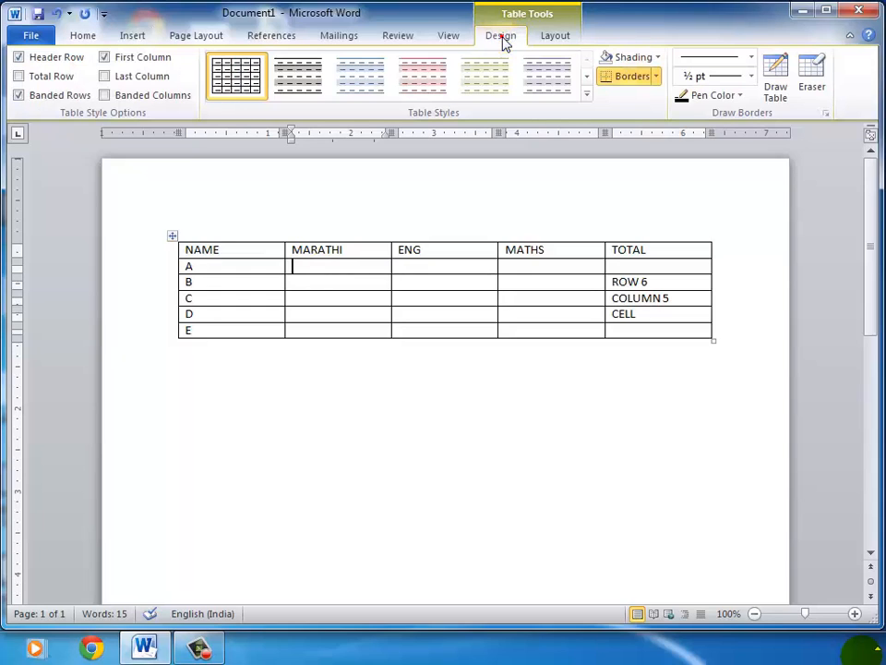
pyautogui.click(556, 37)
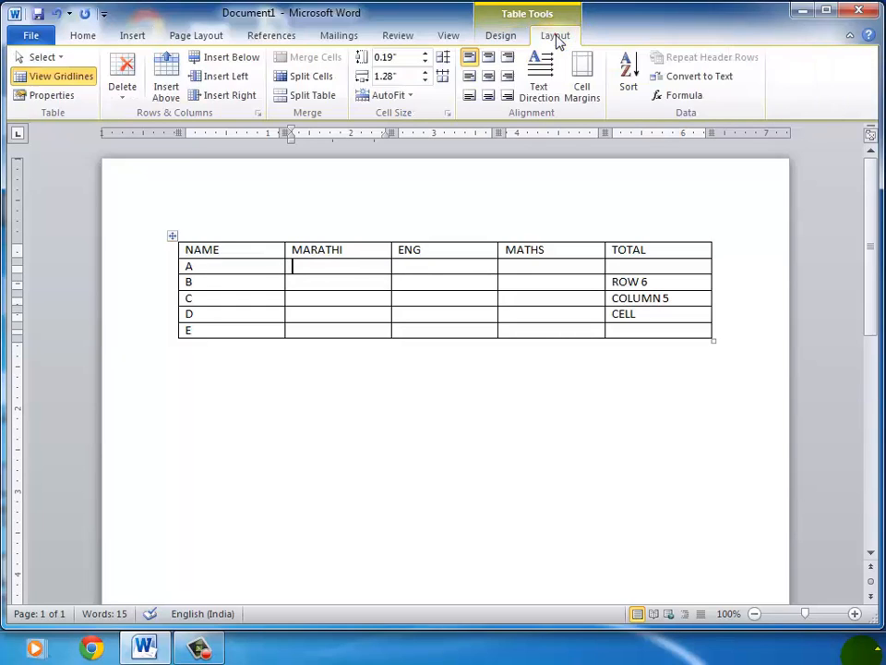
pyautogui.click(507, 40)
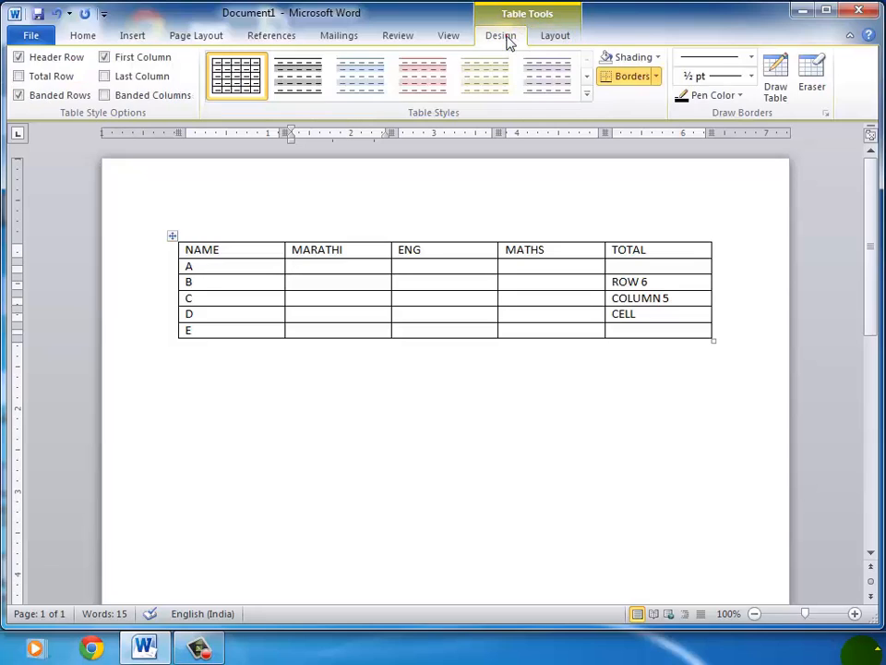
pyautogui.click(554, 40)
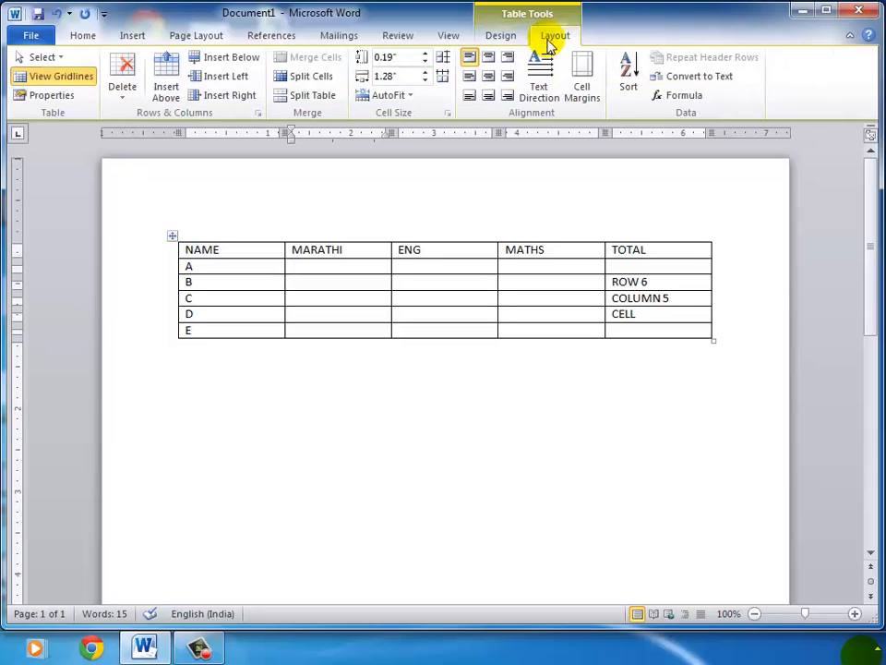
pyautogui.click(403, 439)
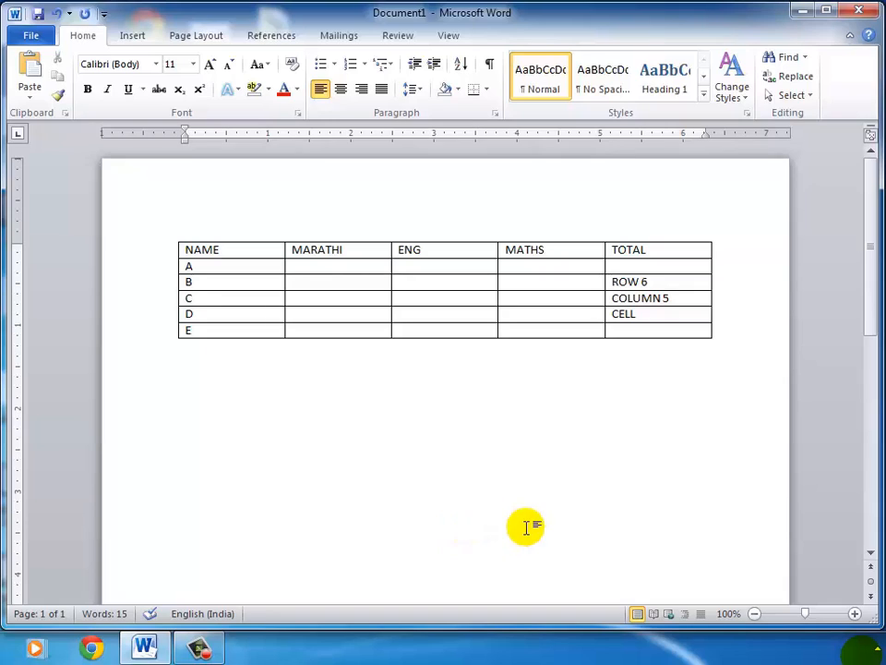
pyautogui.click(364, 266)
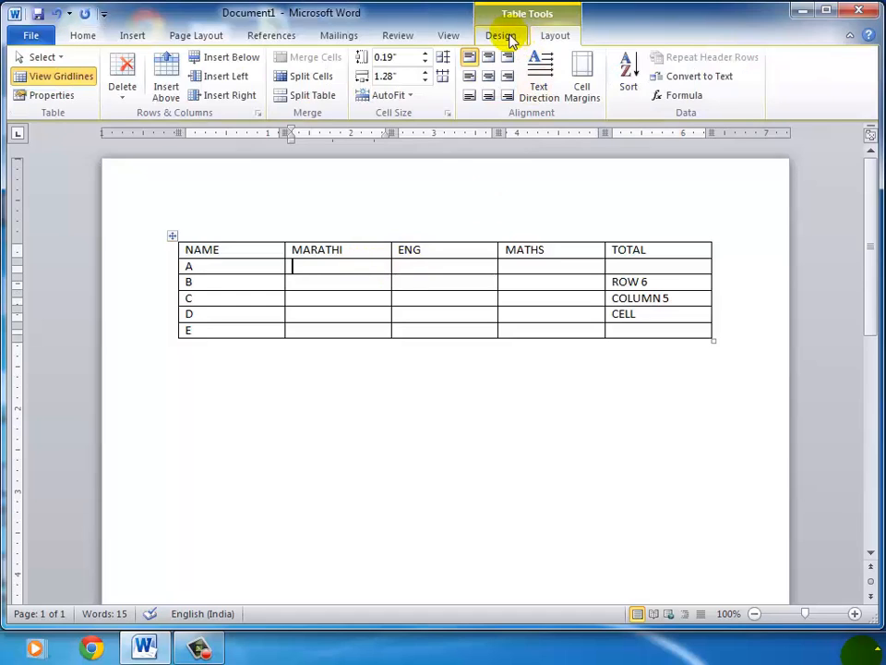
# - Compare the table design and layout commands, leaving the table once and returning to the MARATHI cell of row A
pyautogui.click(506, 37)
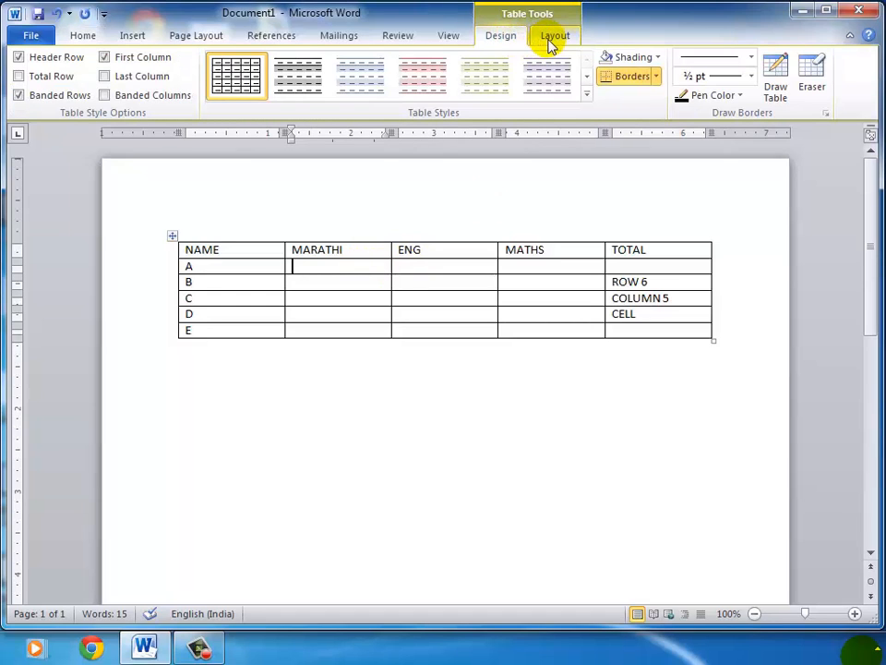
pyautogui.click(552, 36)
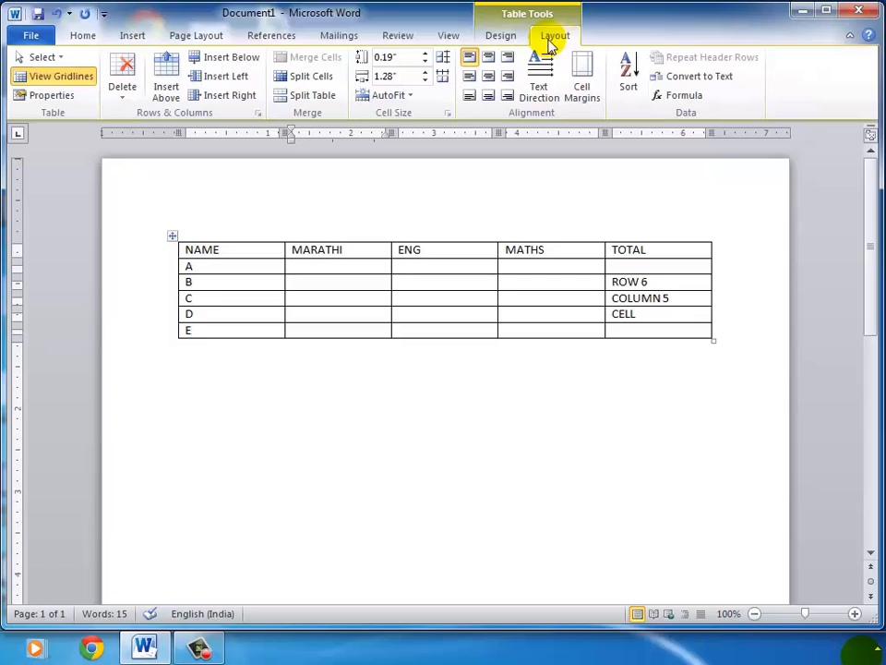
pyautogui.click(399, 411)
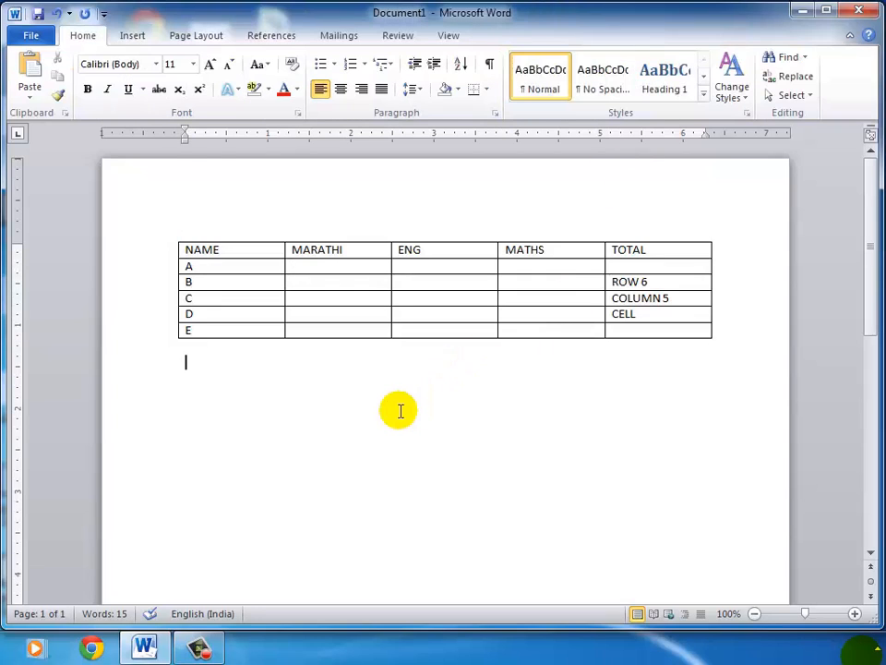
pyautogui.click(358, 268)
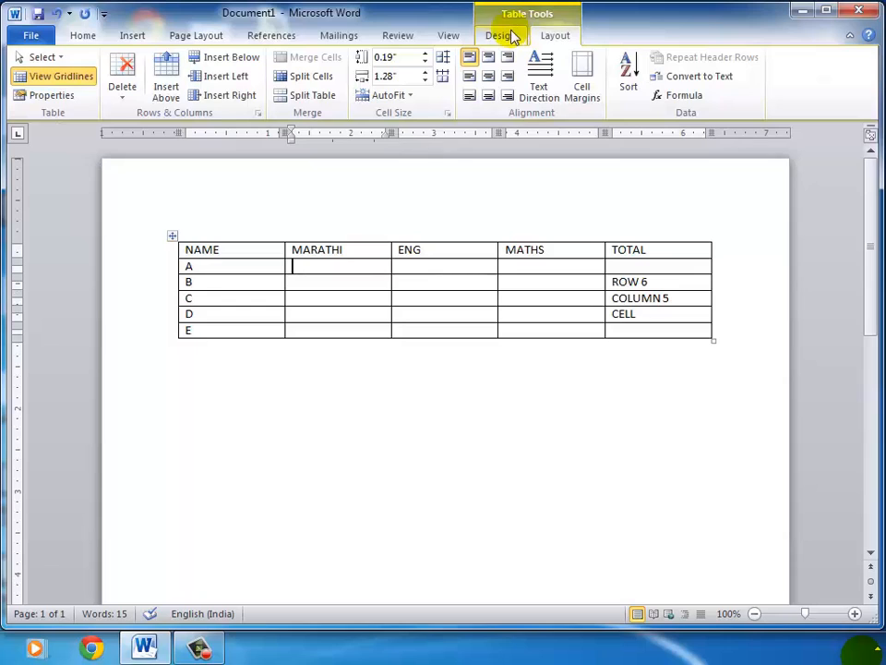
pyautogui.click(510, 35)
pyautogui.click(556, 37)
pyautogui.click(510, 37)
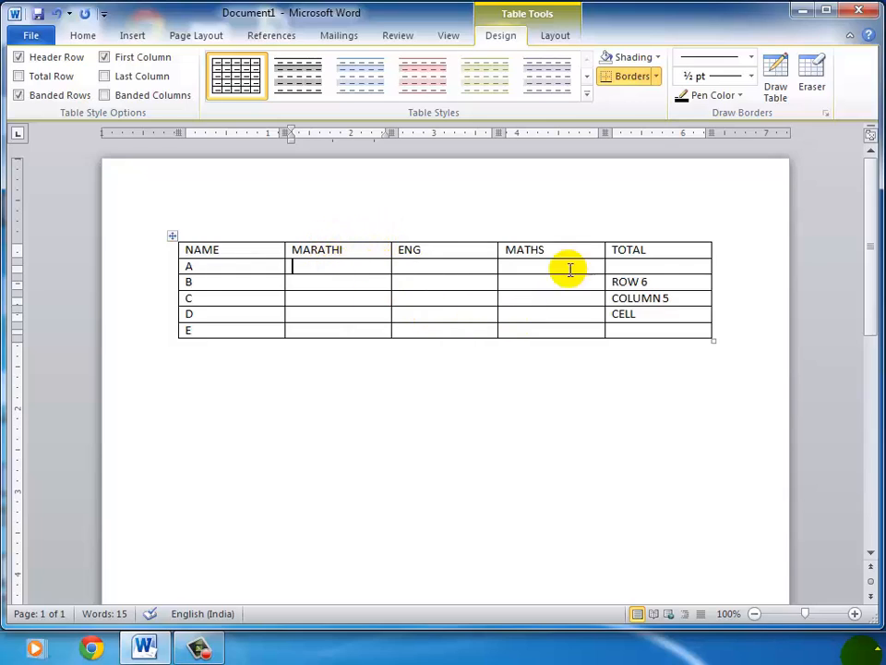
pyautogui.click(558, 37)
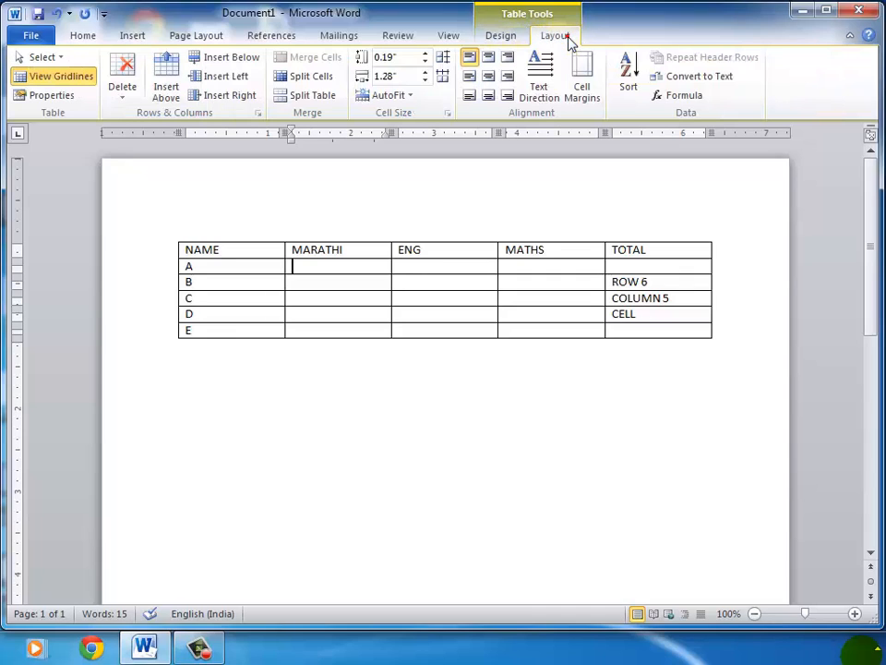
# - Review the table selection commands, then select the whole MARATHI column from its header cell with Select Column
pyautogui.click(42, 57)
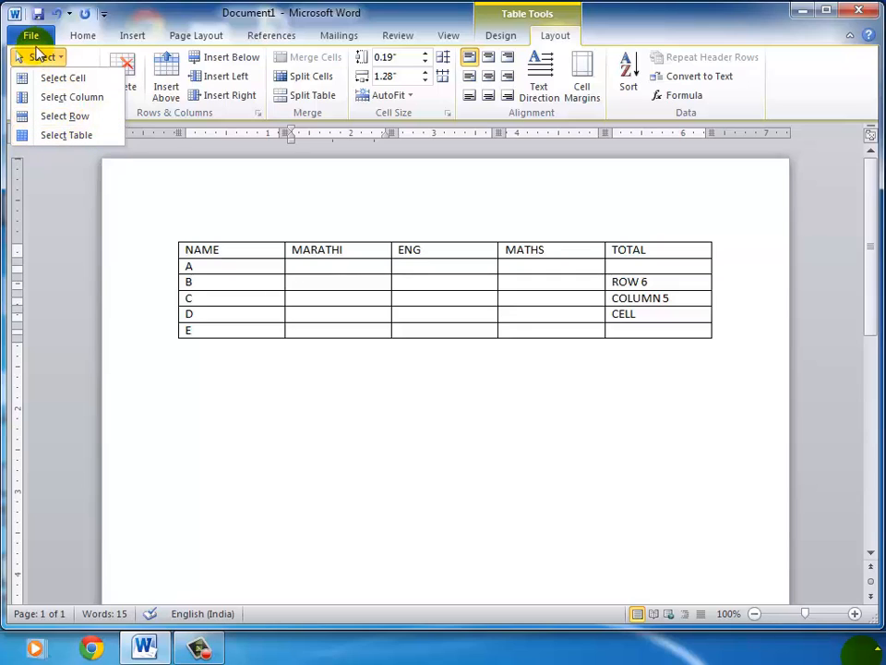
pyautogui.click(553, 274)
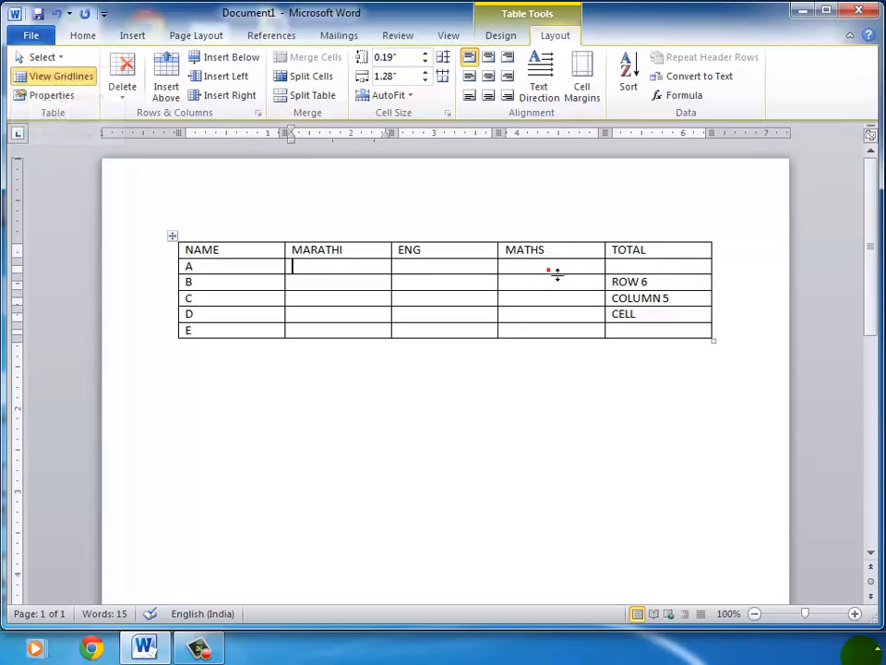
pyautogui.click(350, 249)
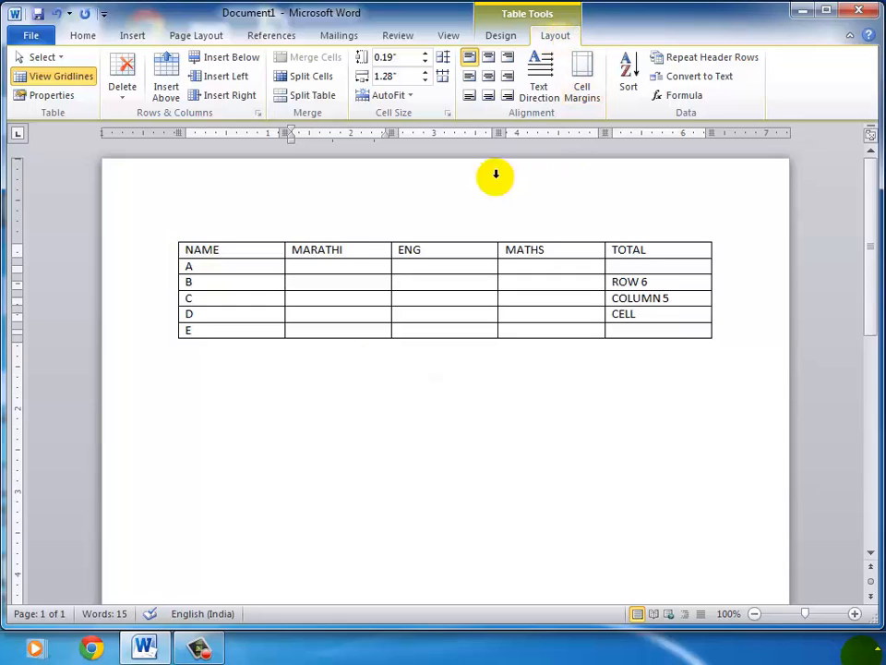
pyautogui.click(61, 57)
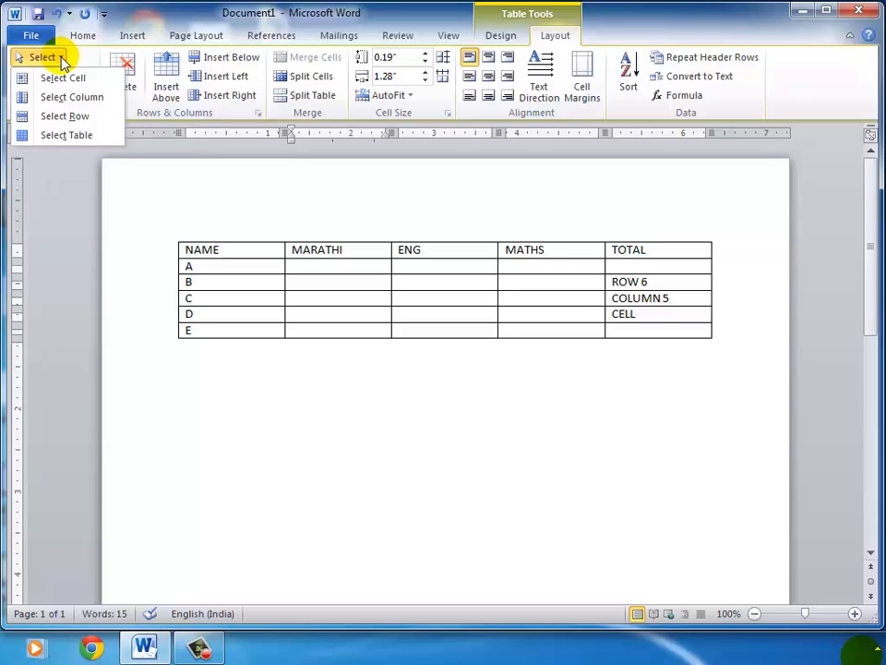
pyautogui.click(109, 96)
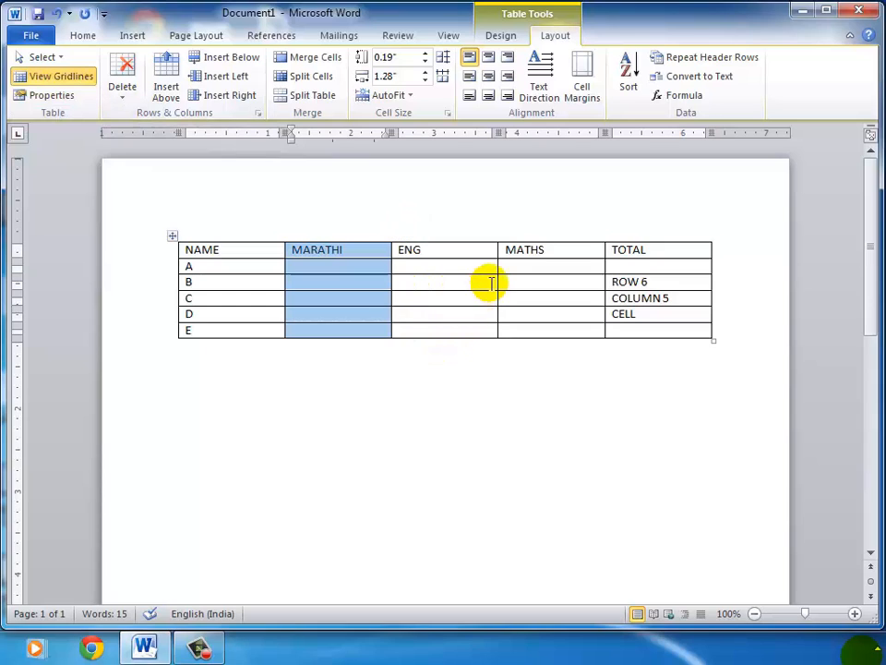
# - Clear the column selection and select the whole header row from the NAME cell with Select Row
pyautogui.click(508, 269)
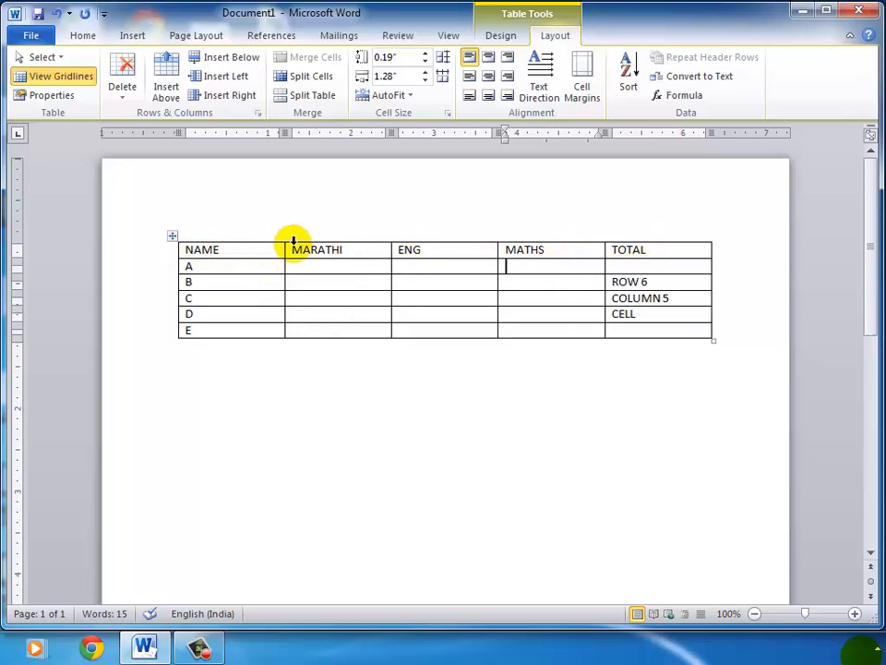
pyautogui.click(264, 248)
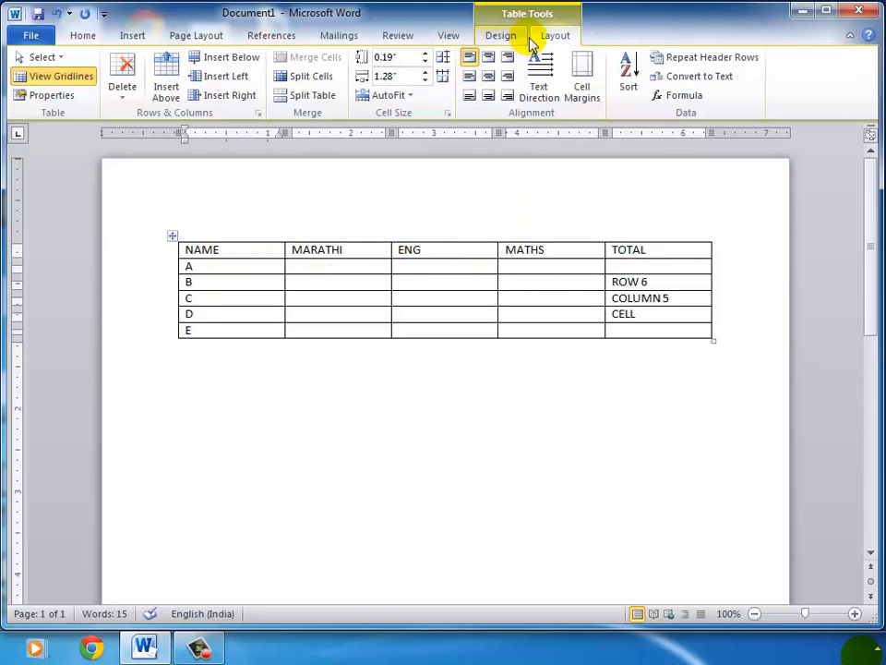
pyautogui.click(61, 58)
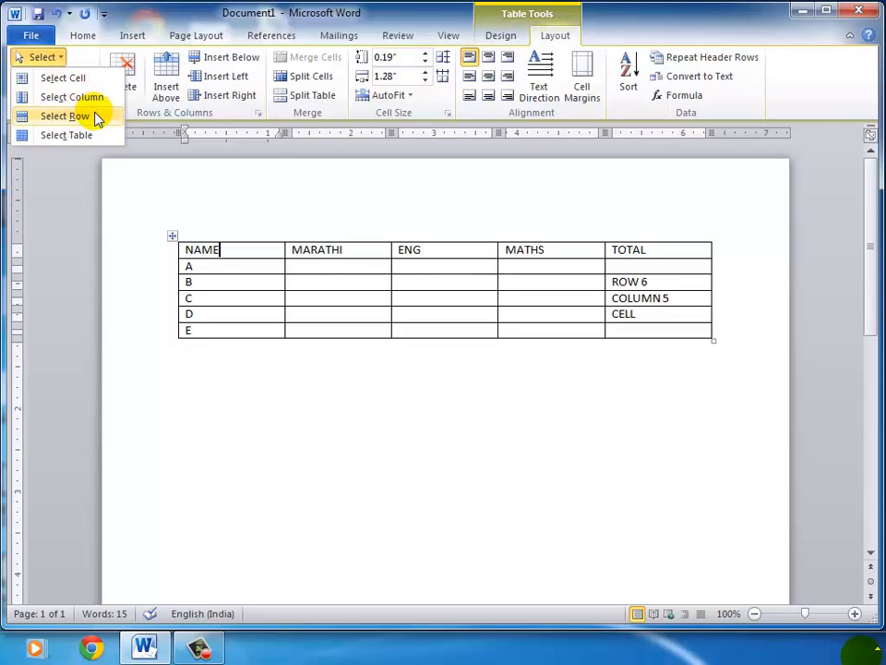
pyautogui.click(65, 117)
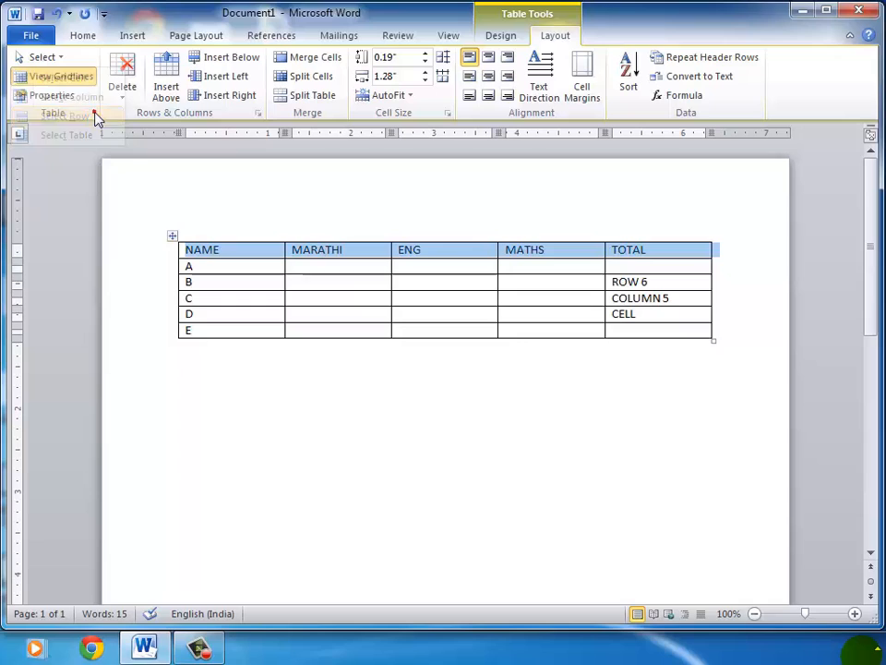
# - Clear the row selection and select only the ENG header cell with Select Cell
pyautogui.click(629, 265)
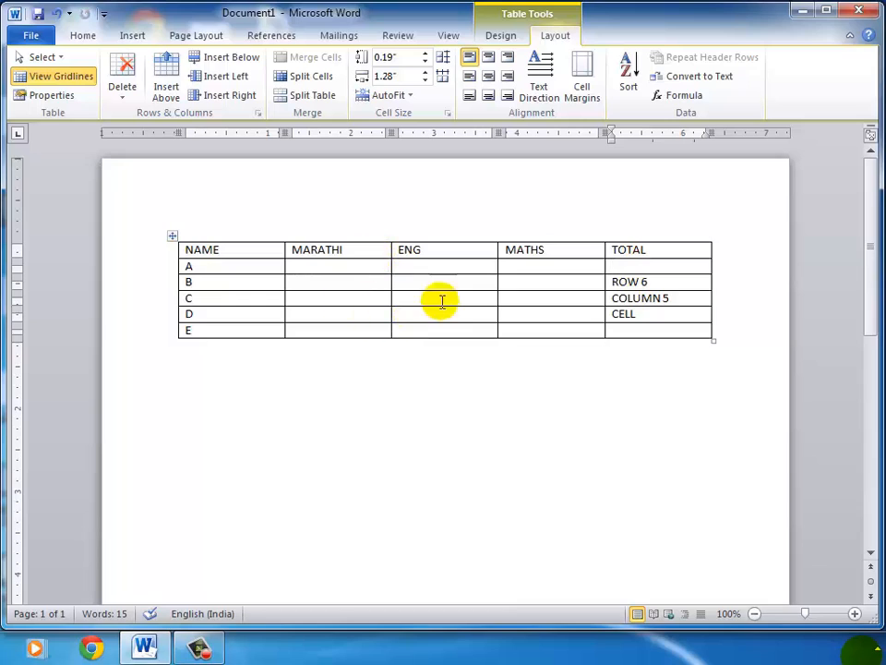
pyautogui.click(430, 252)
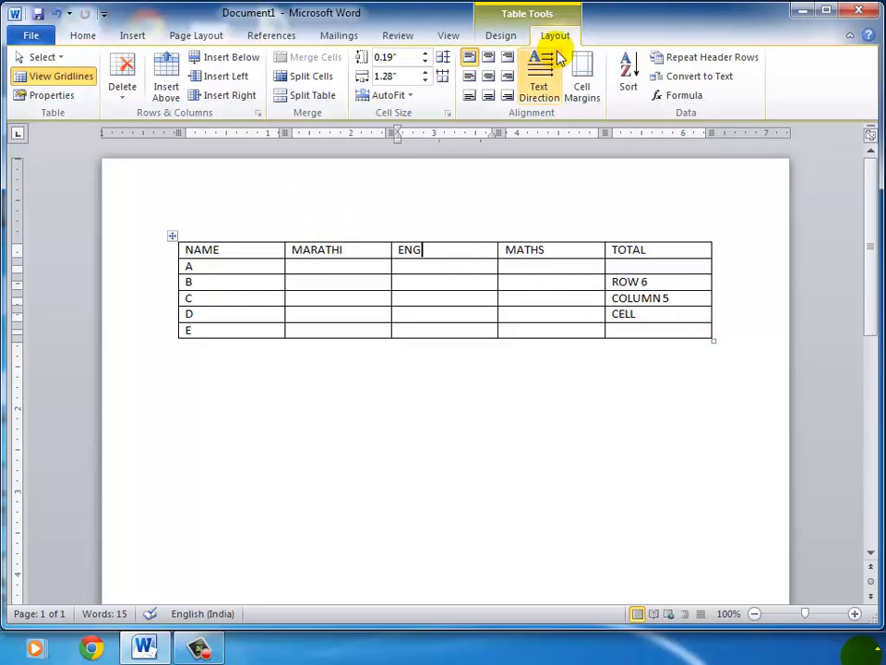
pyautogui.click(58, 59)
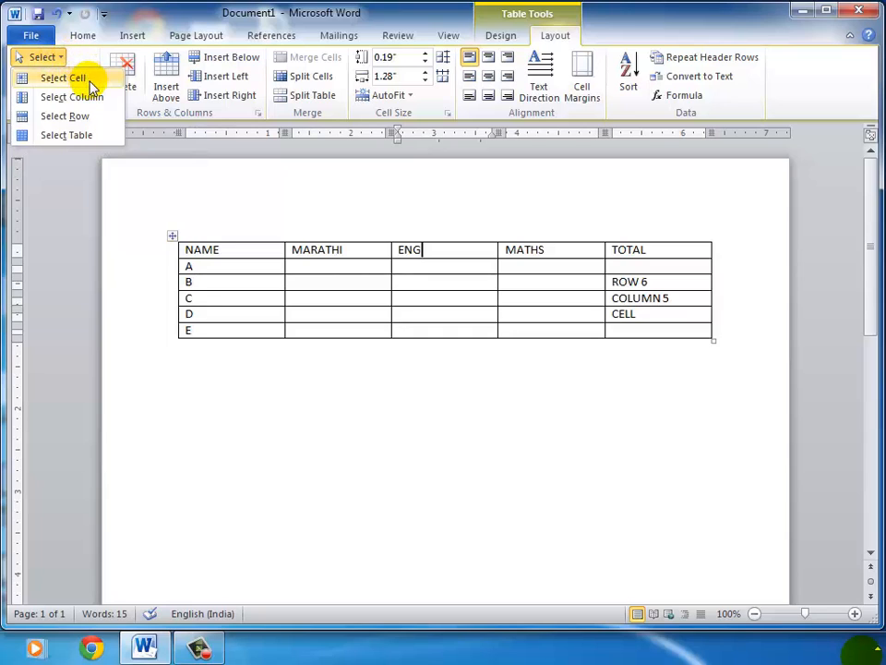
pyautogui.click(90, 79)
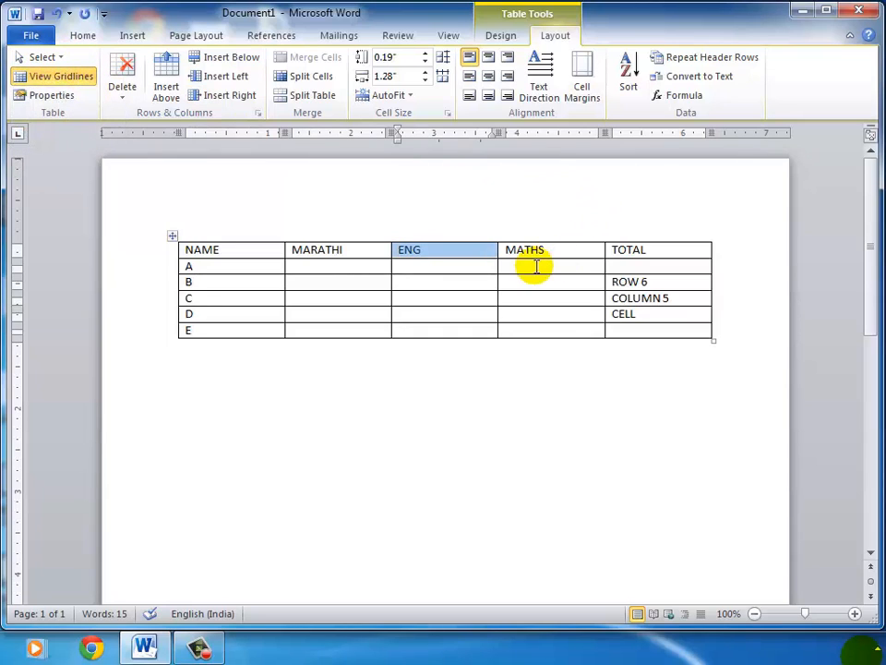
# - Place the cursor in row A under ENG and select the entire table with Select Table
pyautogui.click(452, 268)
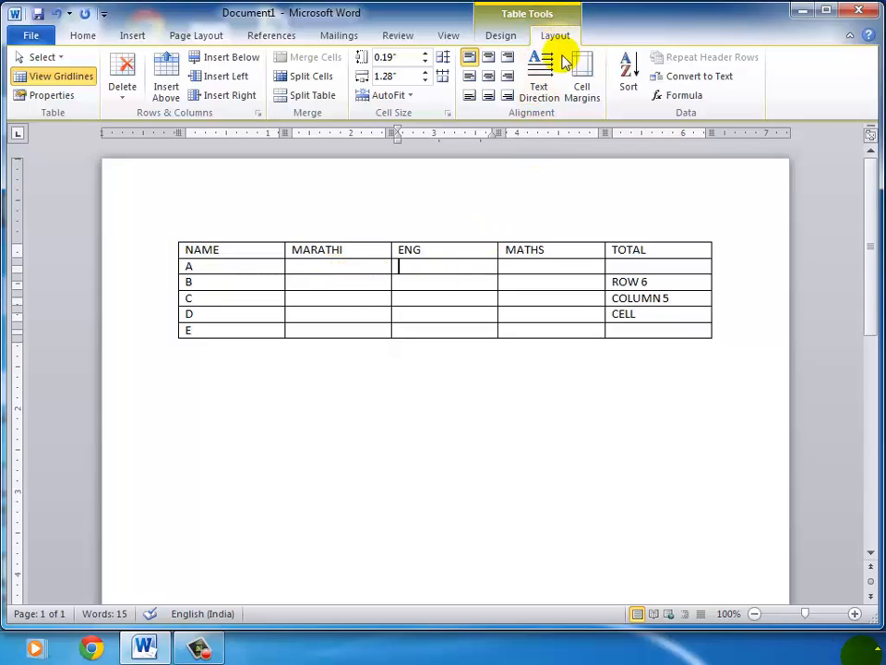
pyautogui.click(43, 57)
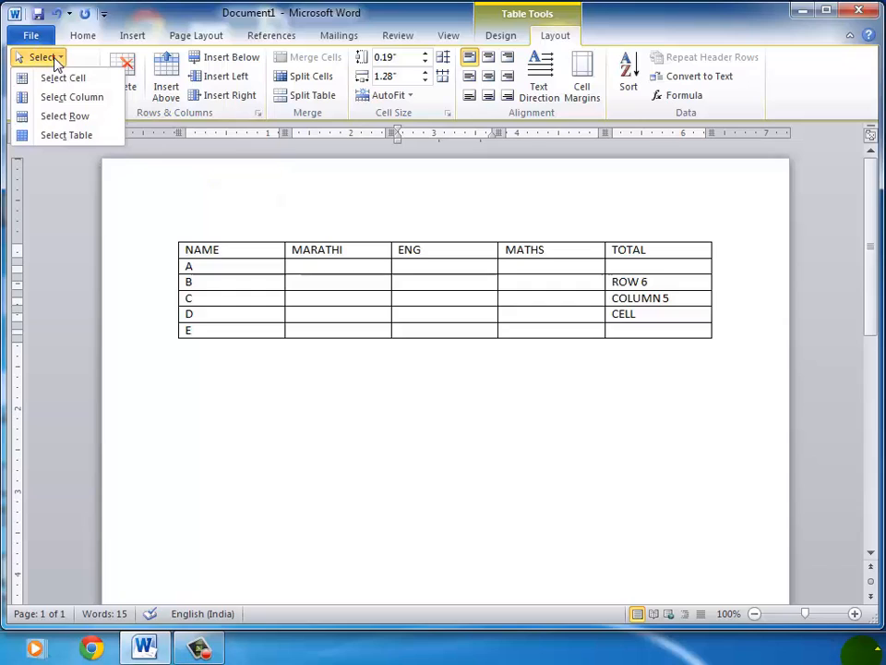
pyautogui.click(103, 143)
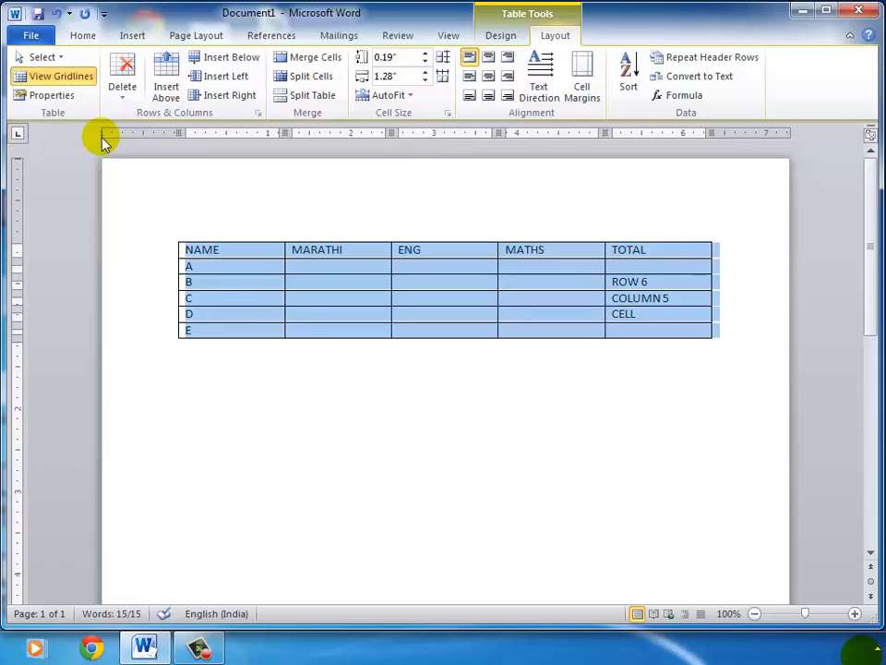
# - Select the NAME column and the MARATHI column in turn directly in the table, then clear the selection
pyautogui.click(312, 268)
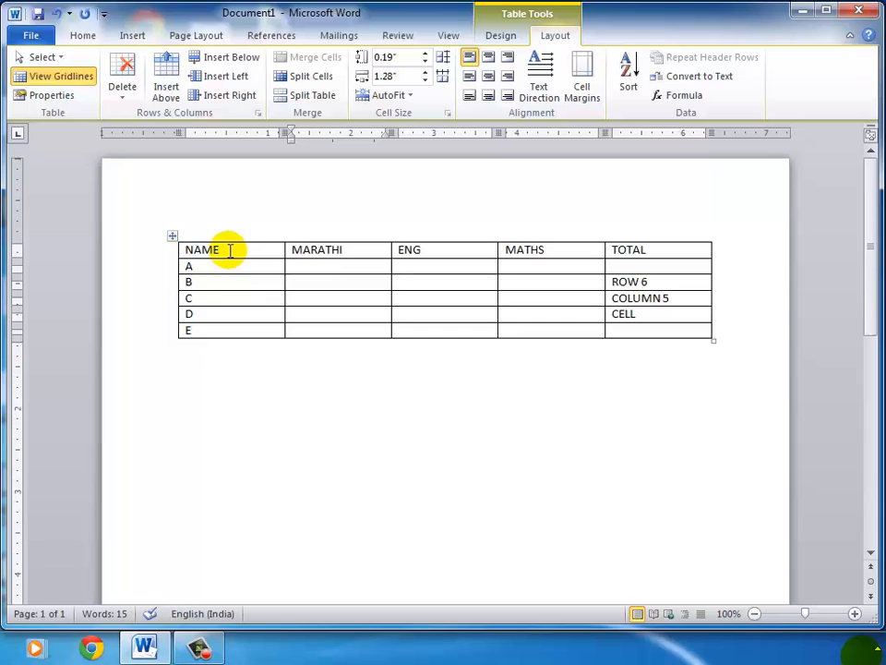
pyautogui.moveTo(230, 250); pyautogui.dragTo(230, 332)
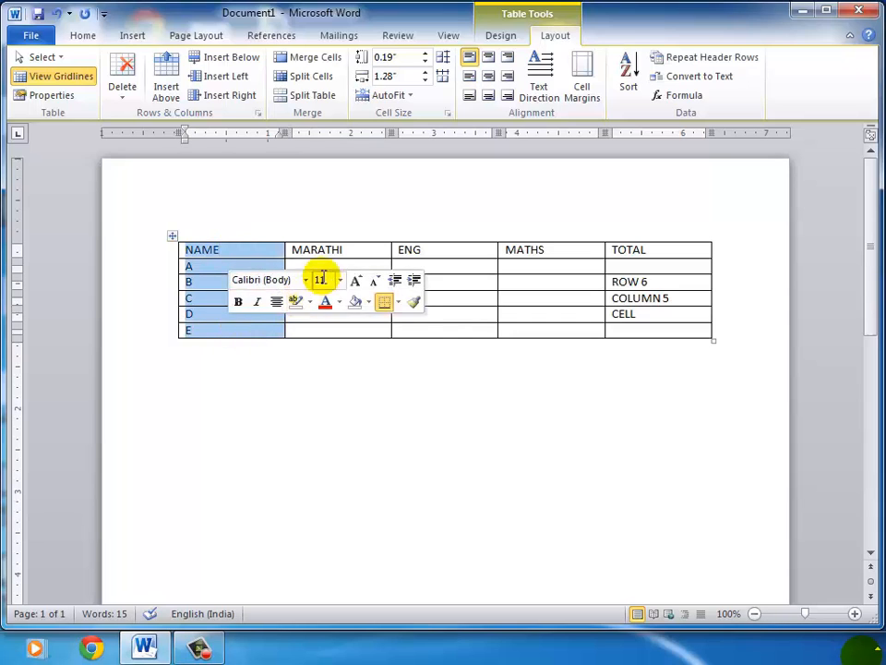
pyautogui.moveTo(348, 248); pyautogui.dragTo(349, 320)
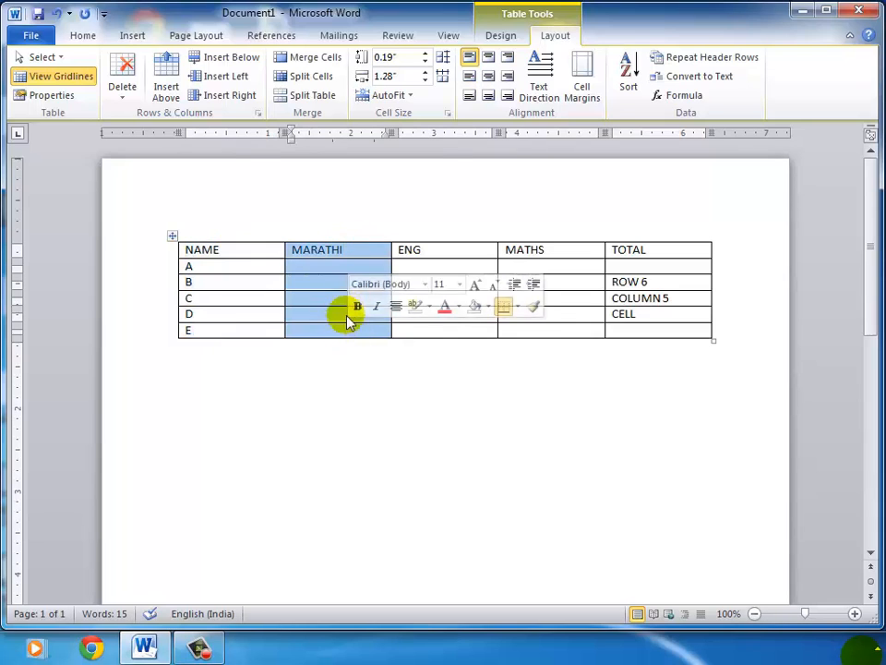
pyautogui.click(324, 264)
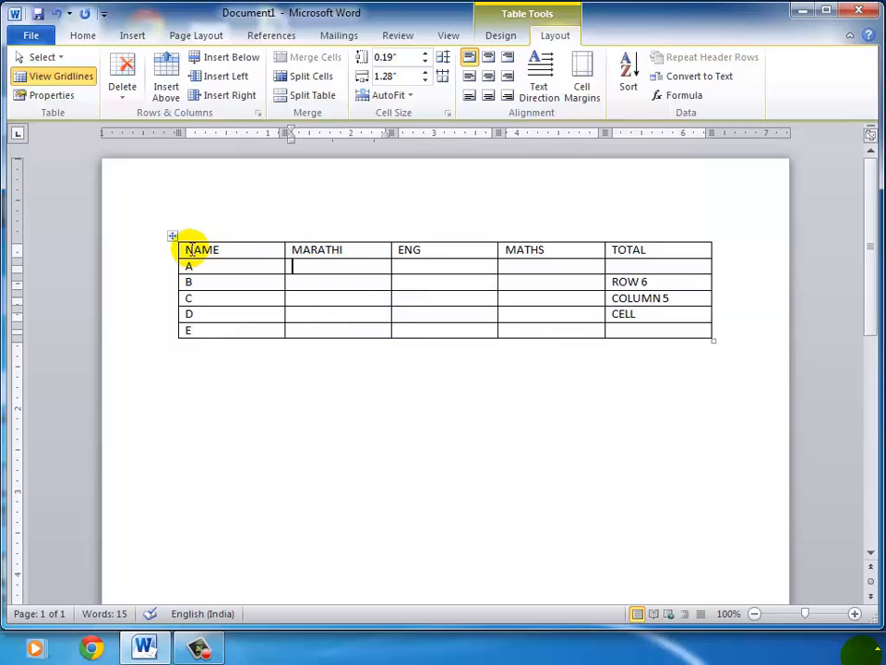
# - Select the header row from NAME to TOTAL directly in the table, clear it, then select the whole table
pyautogui.moveTo(190, 250); pyautogui.dragTo(633, 263)
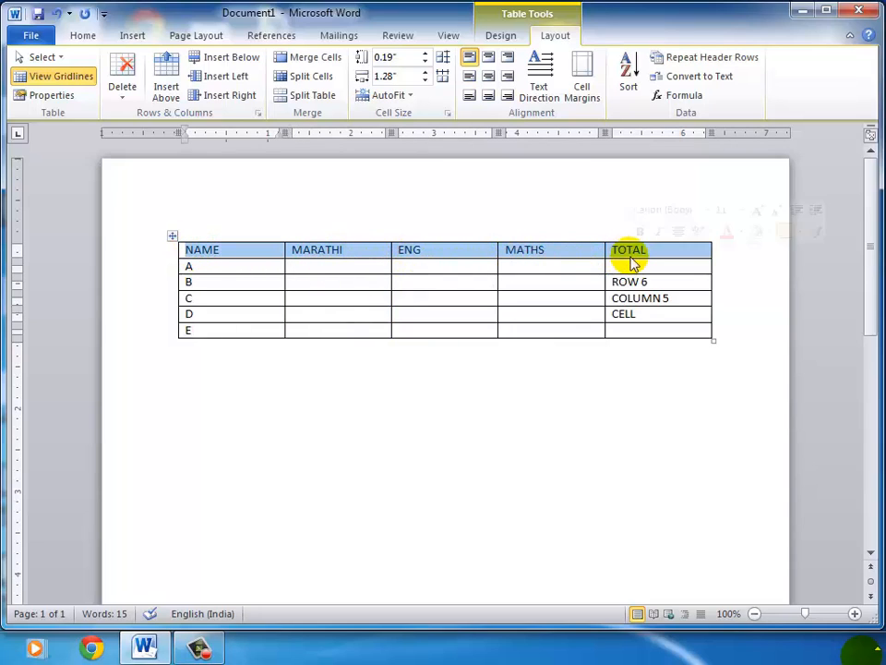
pyautogui.click(428, 268)
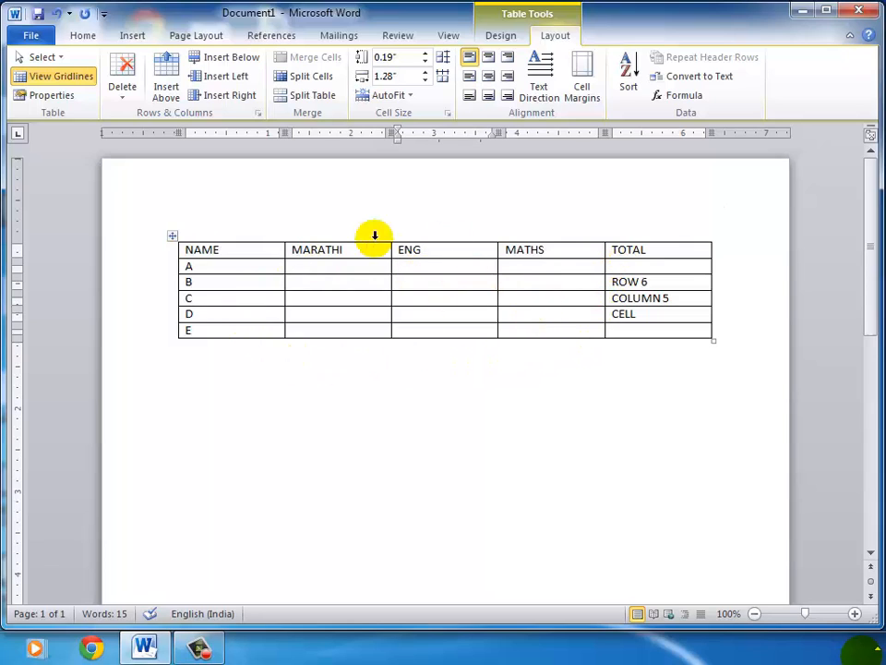
pyautogui.click(174, 236)
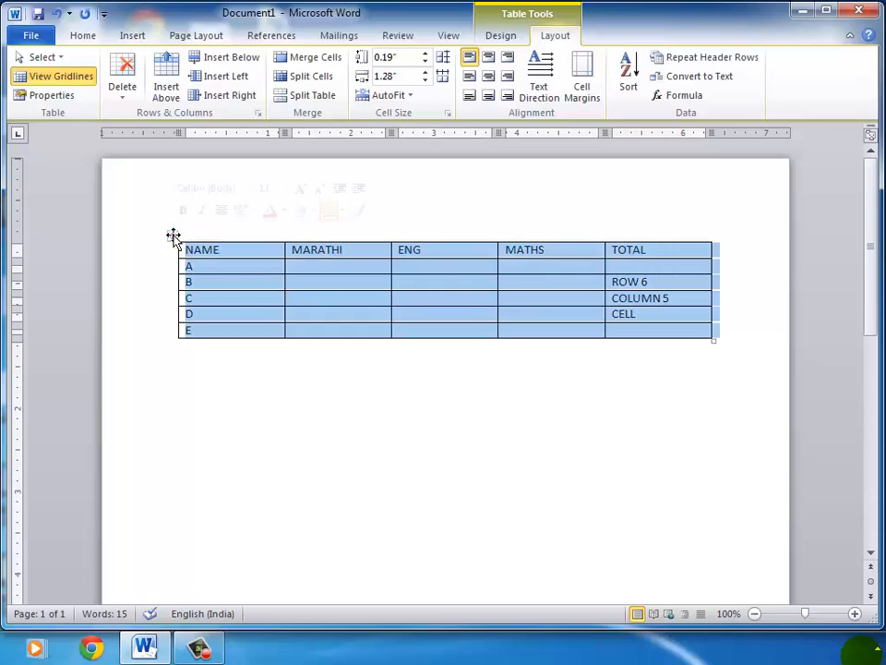
# - Insert one blank column on each side of the MARATHI column
pyautogui.click(320, 271)
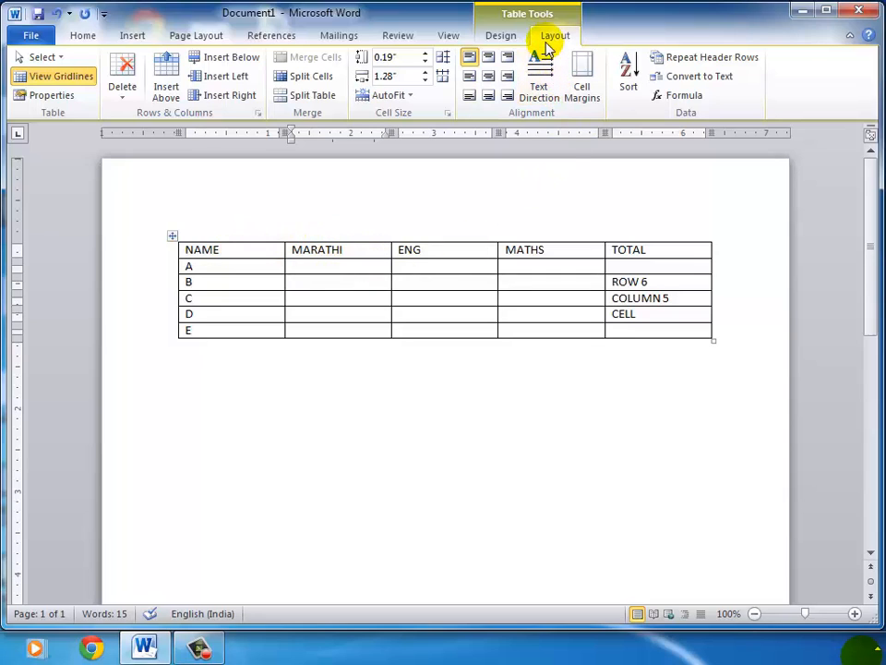
pyautogui.click(200, 80)
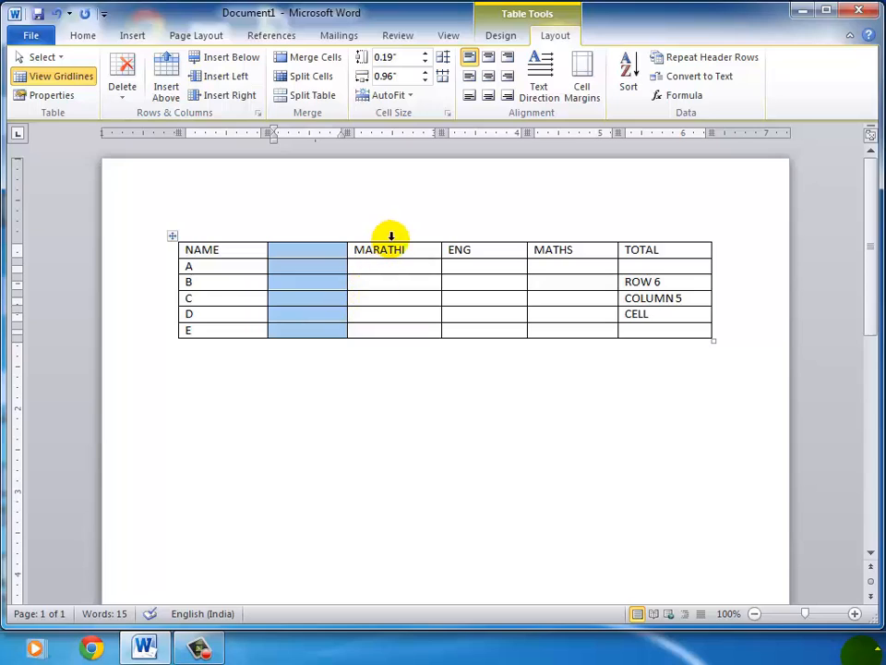
pyautogui.click(410, 250)
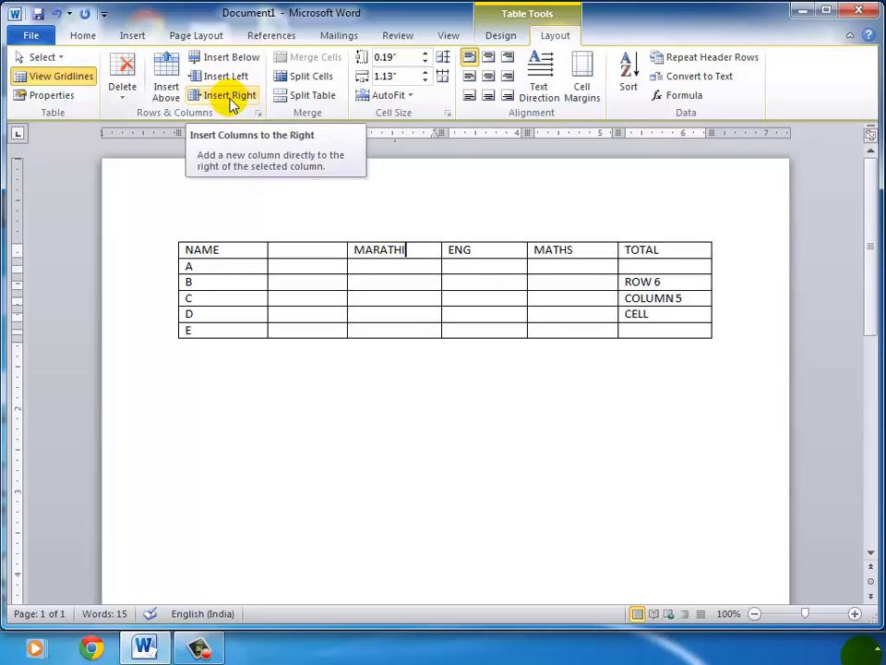
pyautogui.click(230, 97)
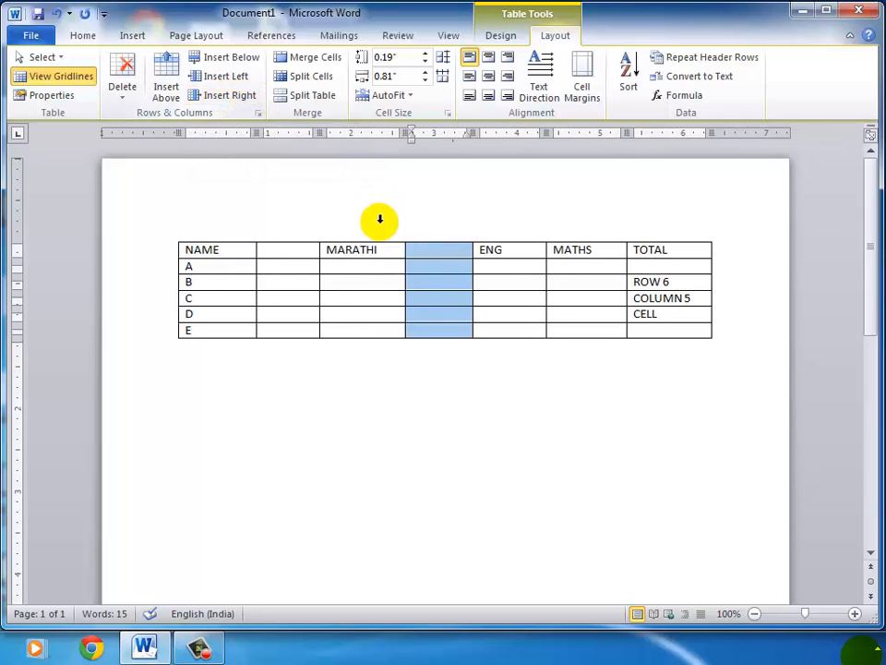
# - Delete the blank columns on both sides of the MARATHI column
pyautogui.click(423, 253)
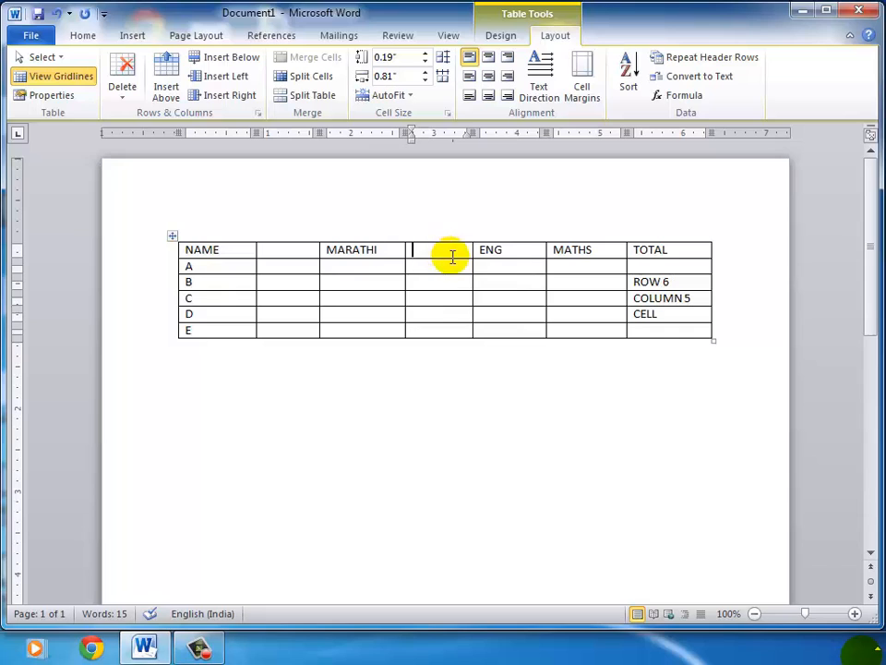
pyautogui.click(126, 101)
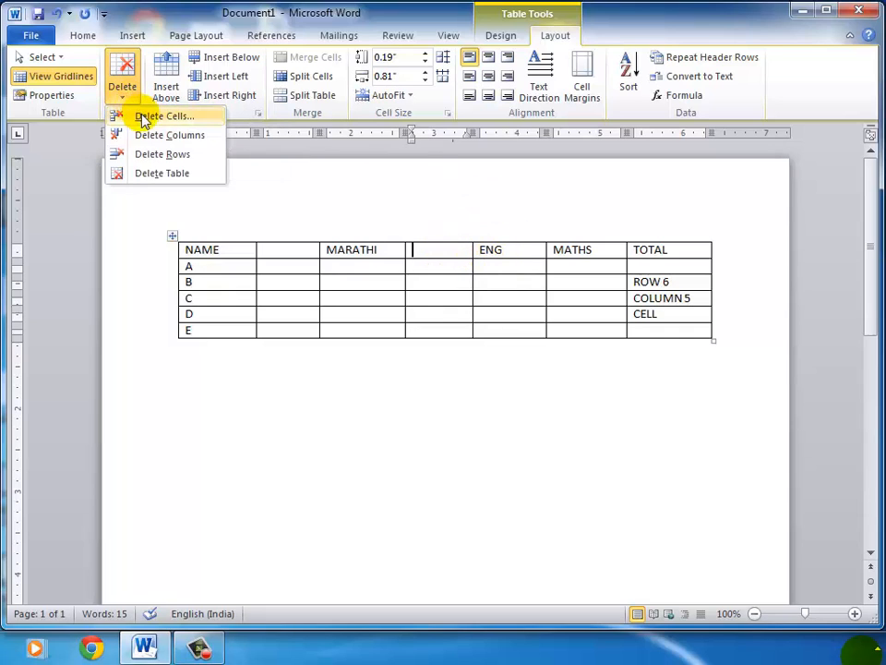
pyautogui.click(202, 138)
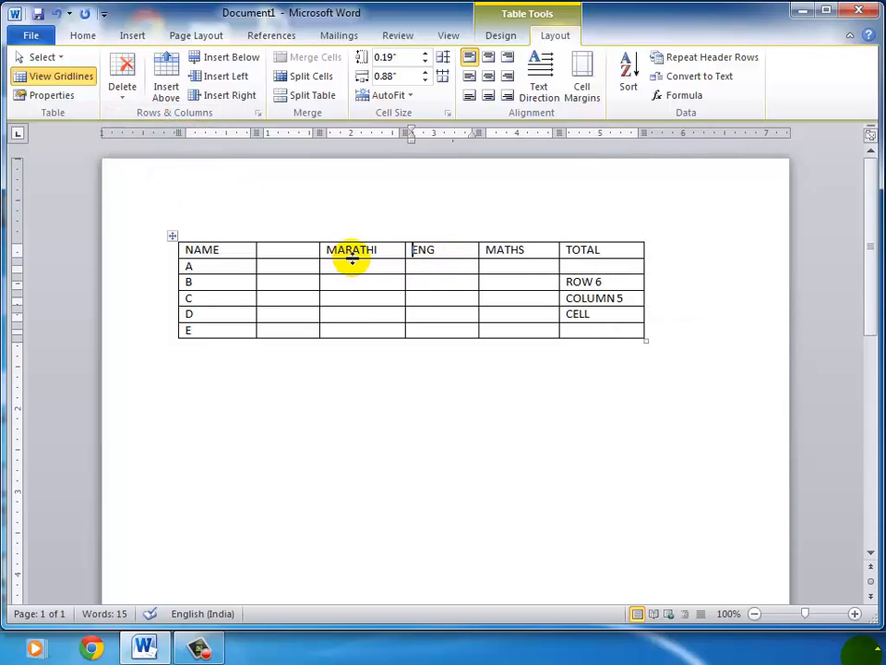
pyautogui.click(295, 250)
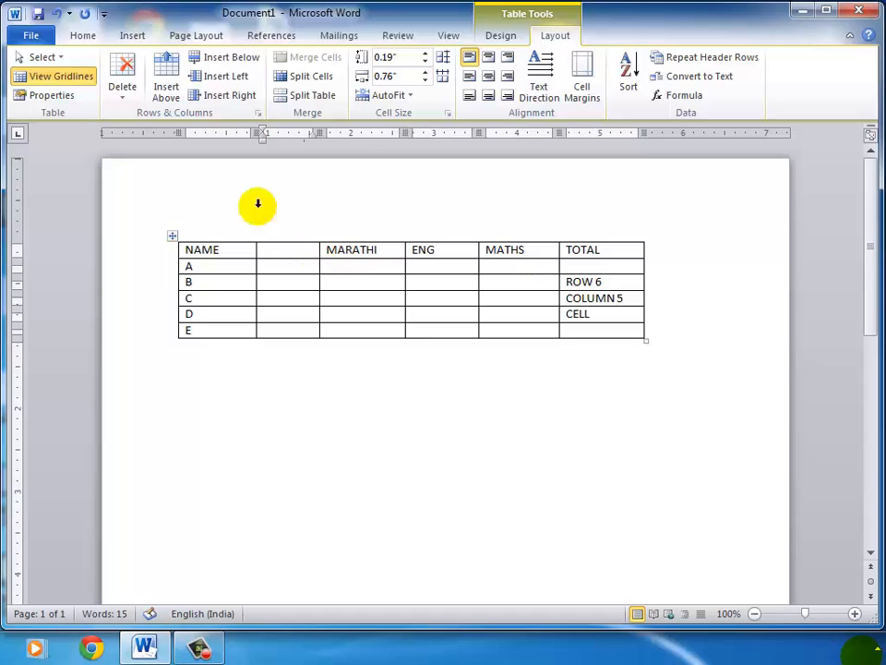
pyautogui.click(115, 102)
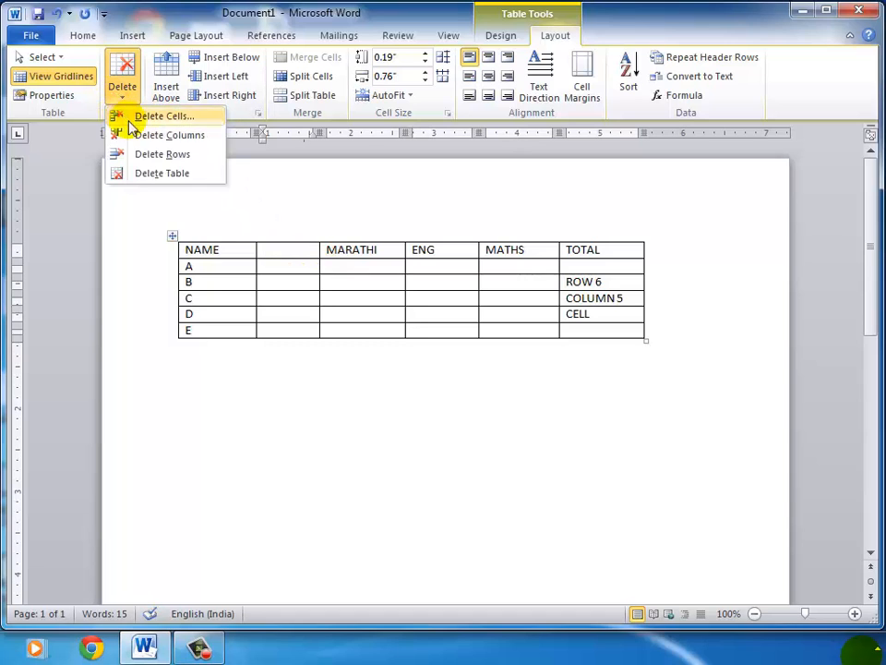
pyautogui.click(201, 135)
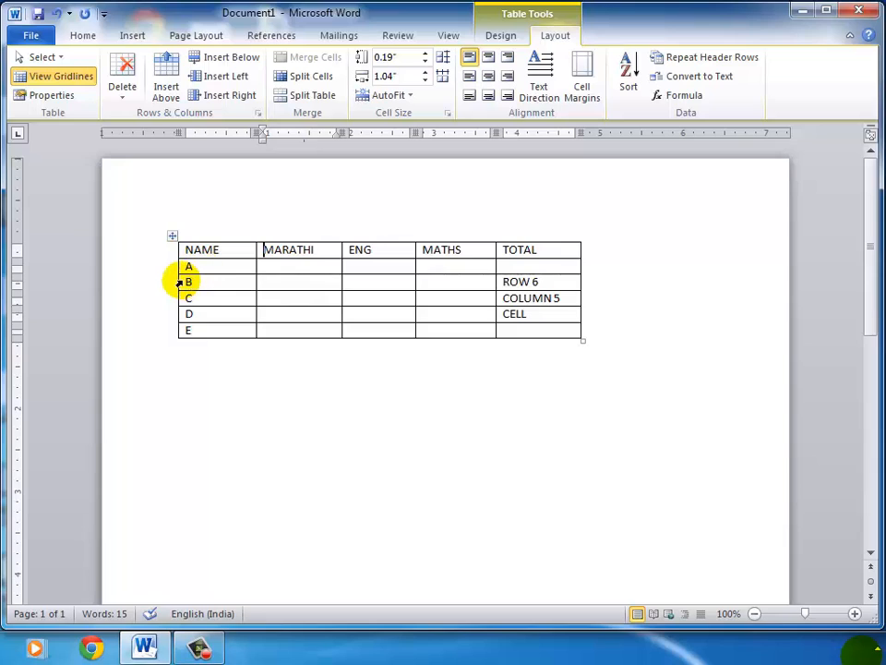
# - Insert one blank row below row B and another blank row above it
pyautogui.moveTo(188, 281); pyautogui.dragTo(550, 283)
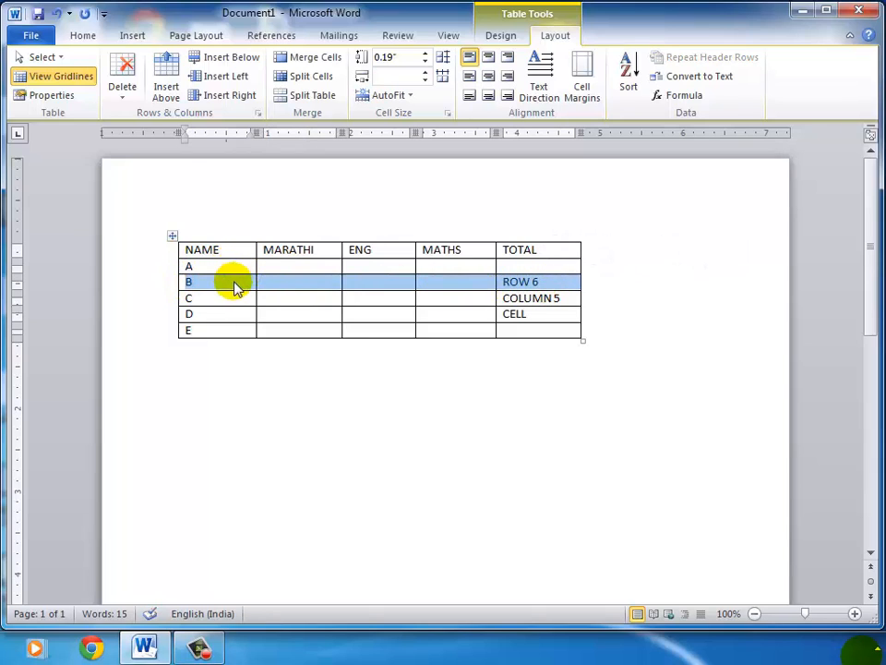
pyautogui.click(235, 284)
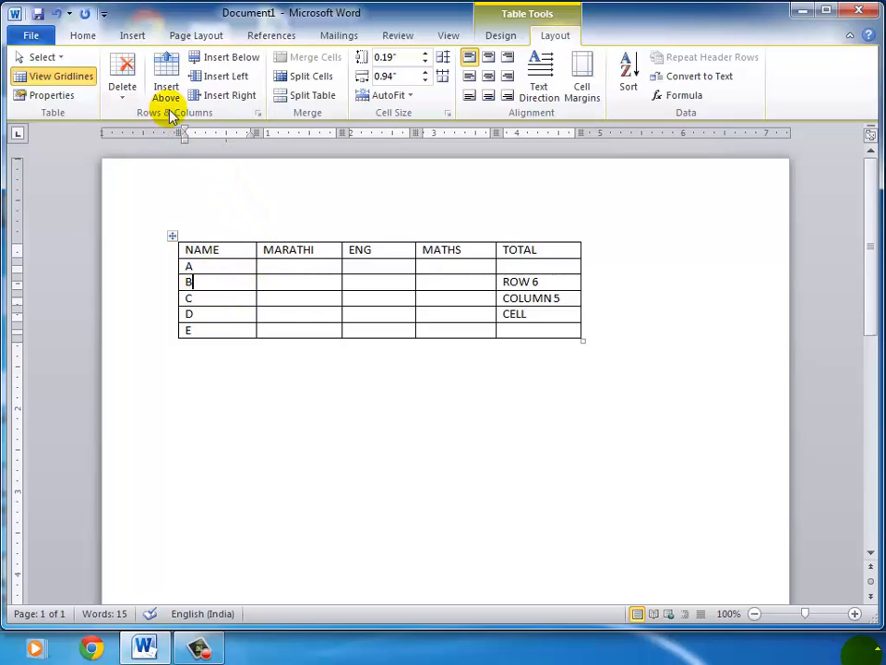
pyautogui.click(245, 59)
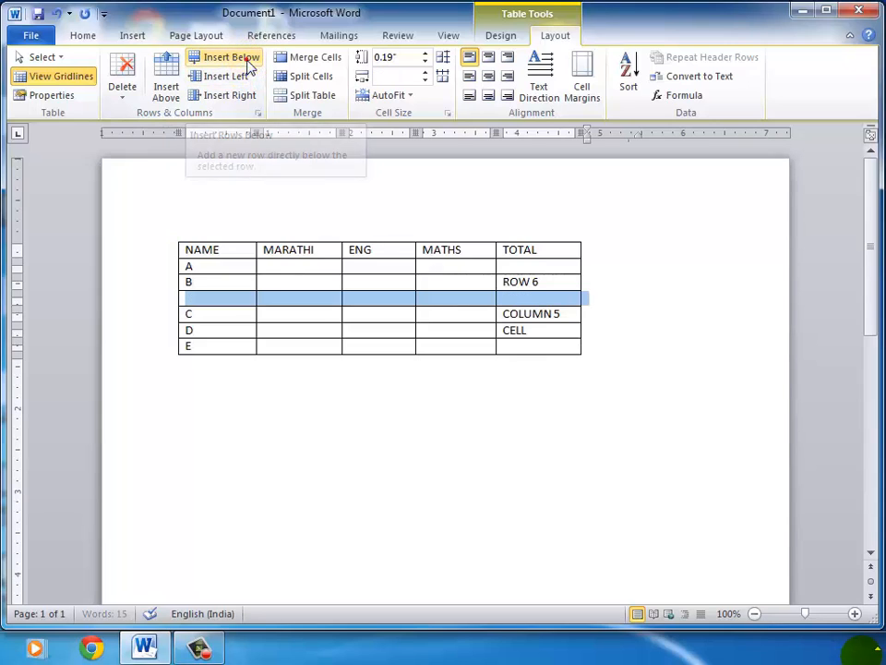
pyautogui.click(217, 283)
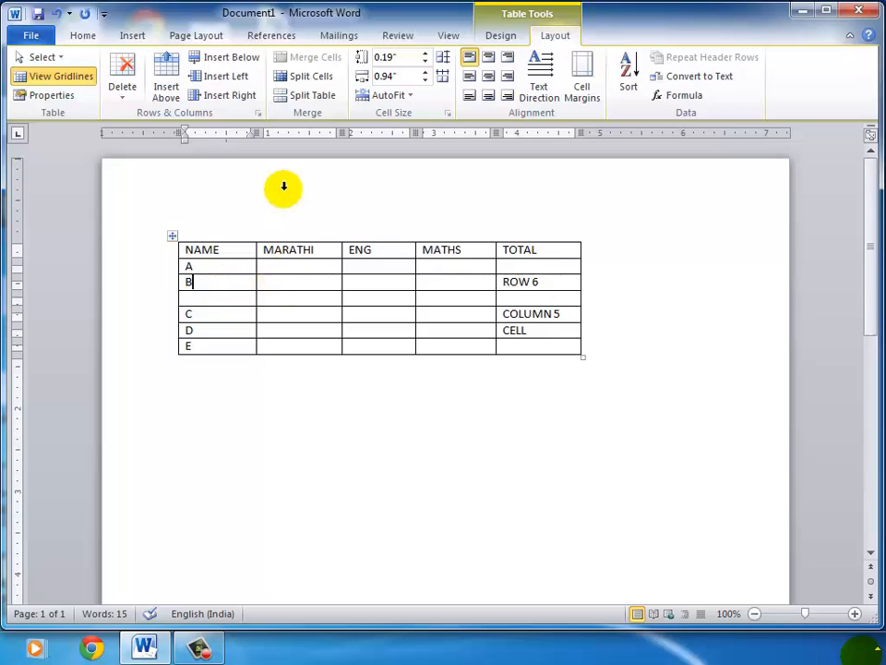
pyautogui.click(171, 72)
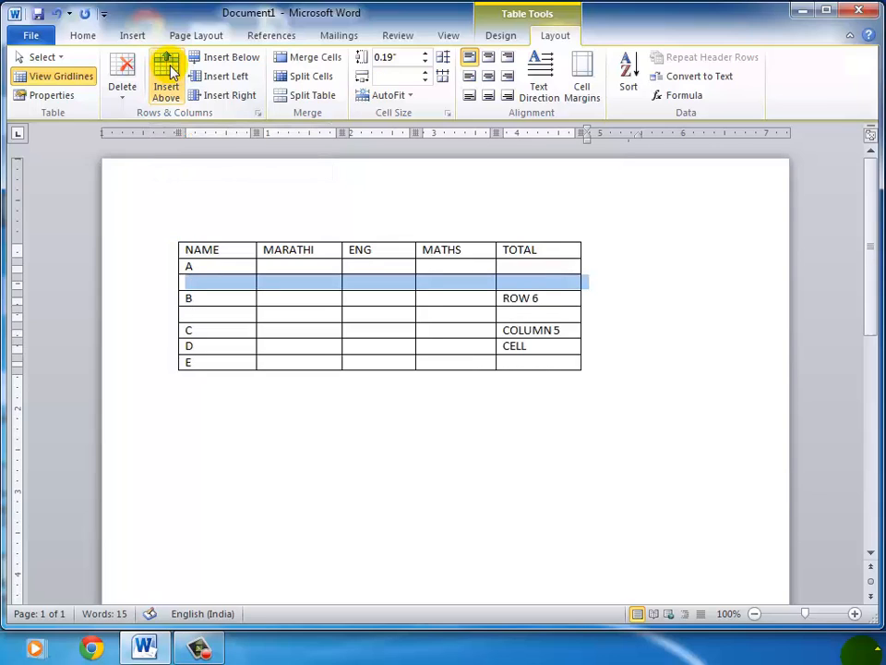
# - Delete the blank row above row B and the blank row below it
pyautogui.click(363, 282)
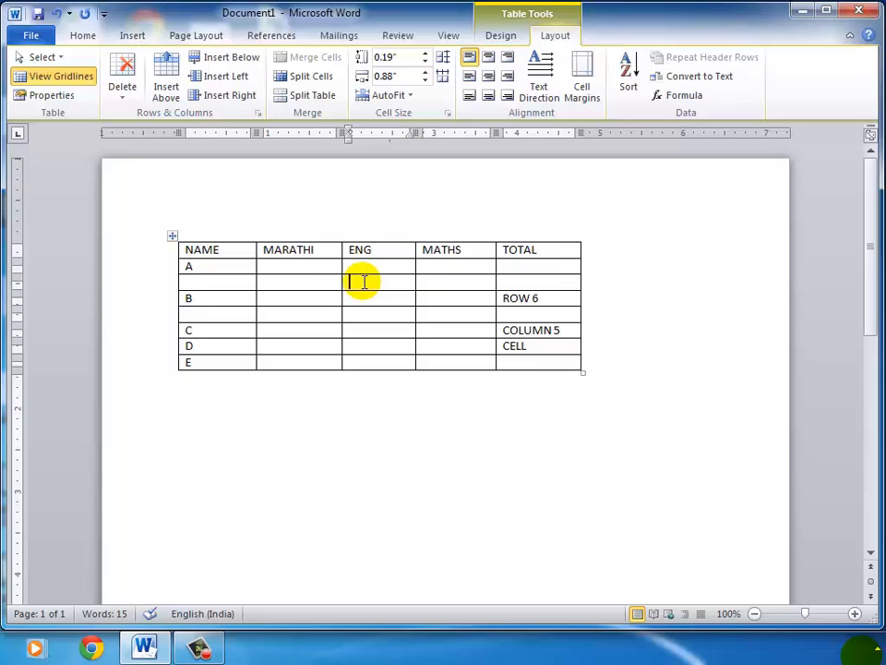
pyautogui.click(197, 280)
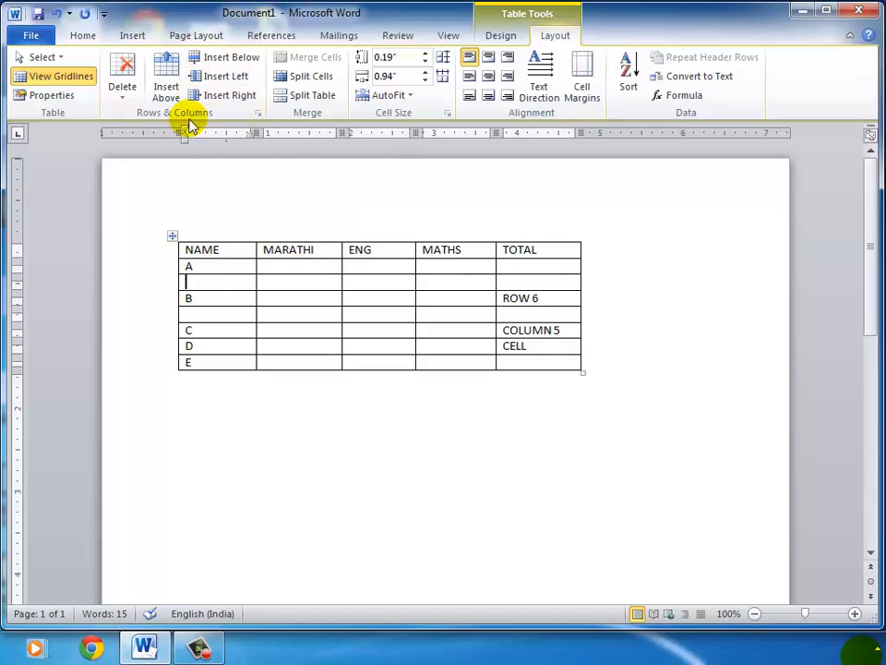
pyautogui.click(125, 94)
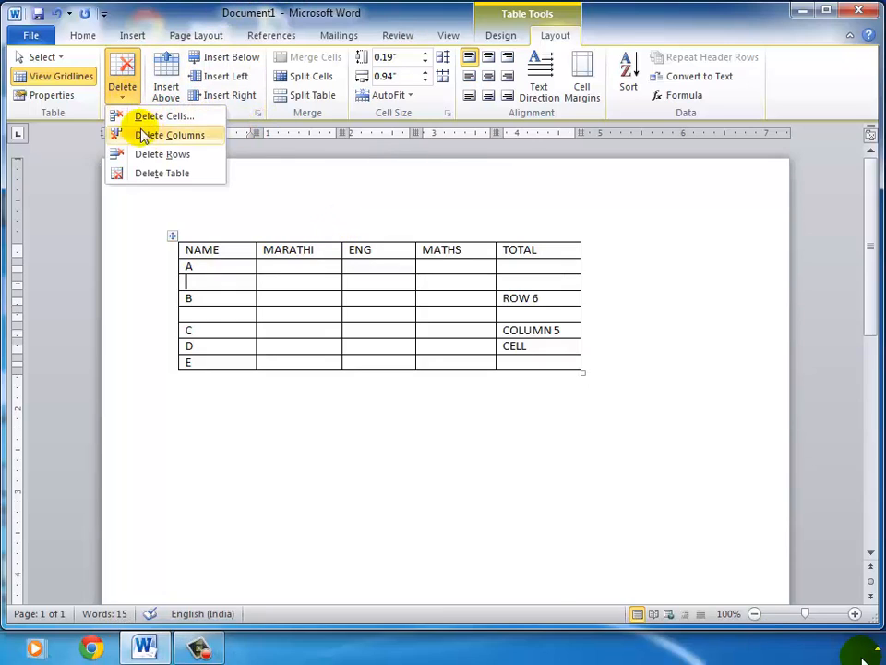
pyautogui.click(192, 154)
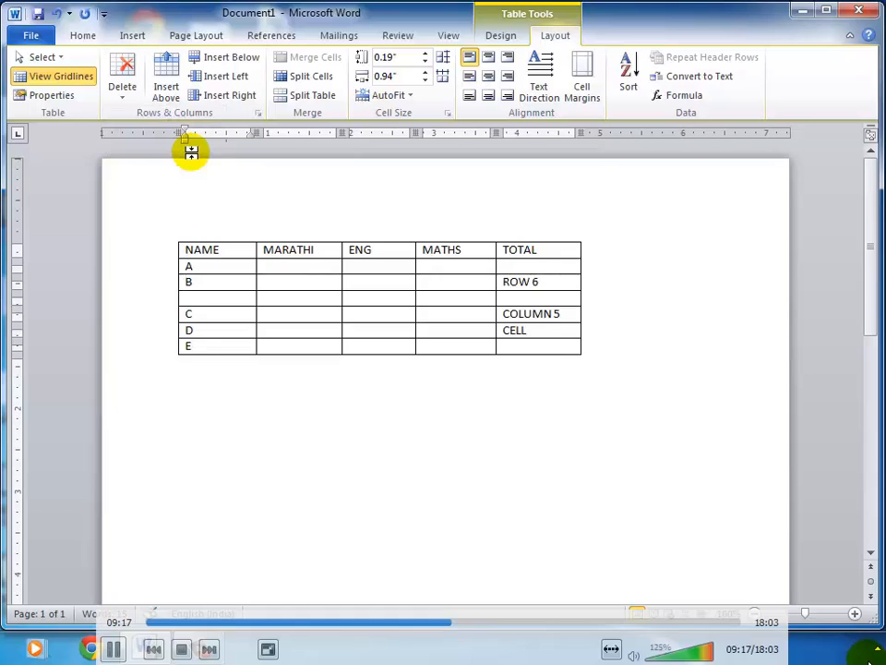
pyautogui.click(204, 299)
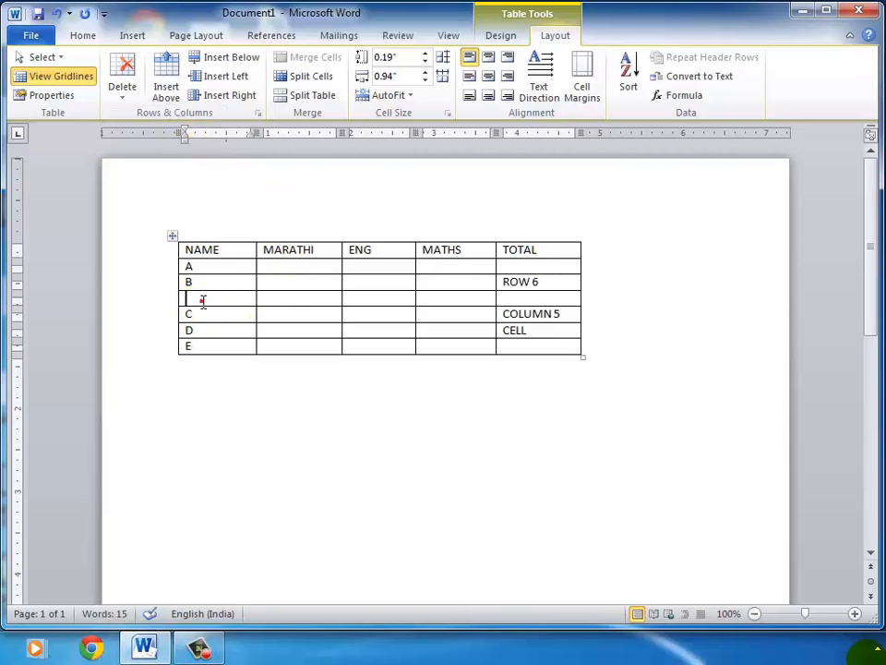
pyautogui.click(122, 97)
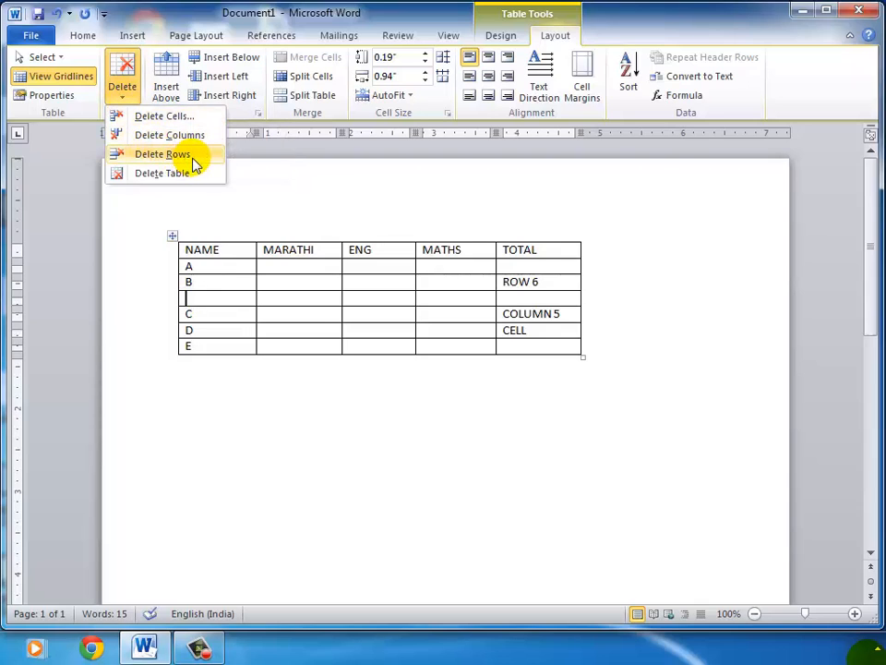
pyautogui.click(162, 154)
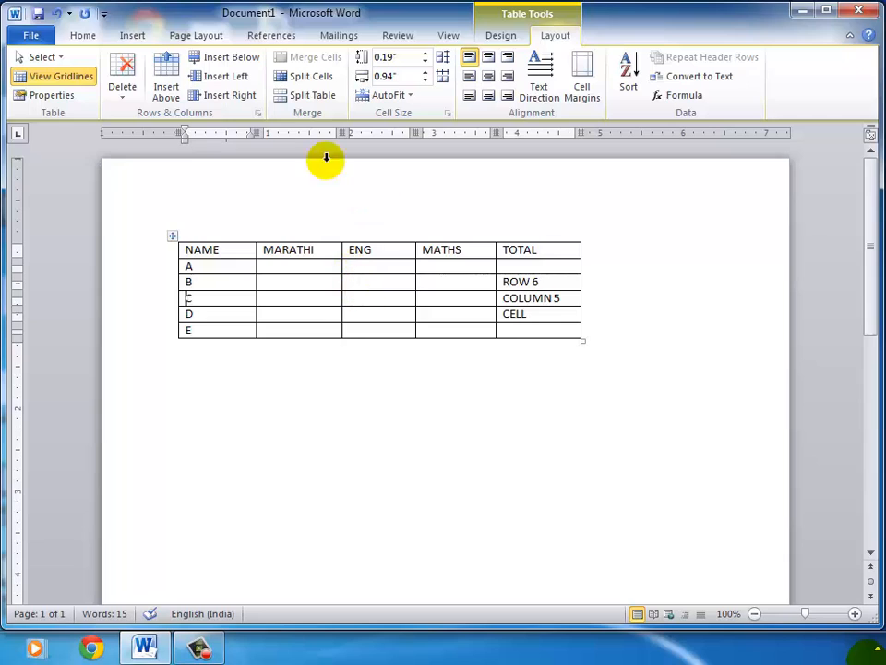
# - Delete the entire table and undo that deletion
pyautogui.click(124, 85)
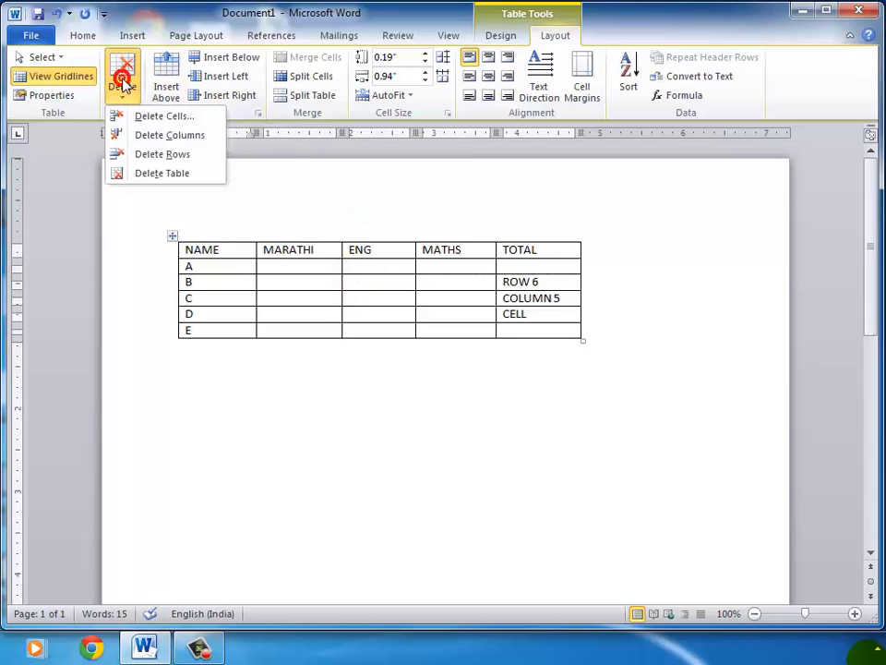
pyautogui.click(196, 174)
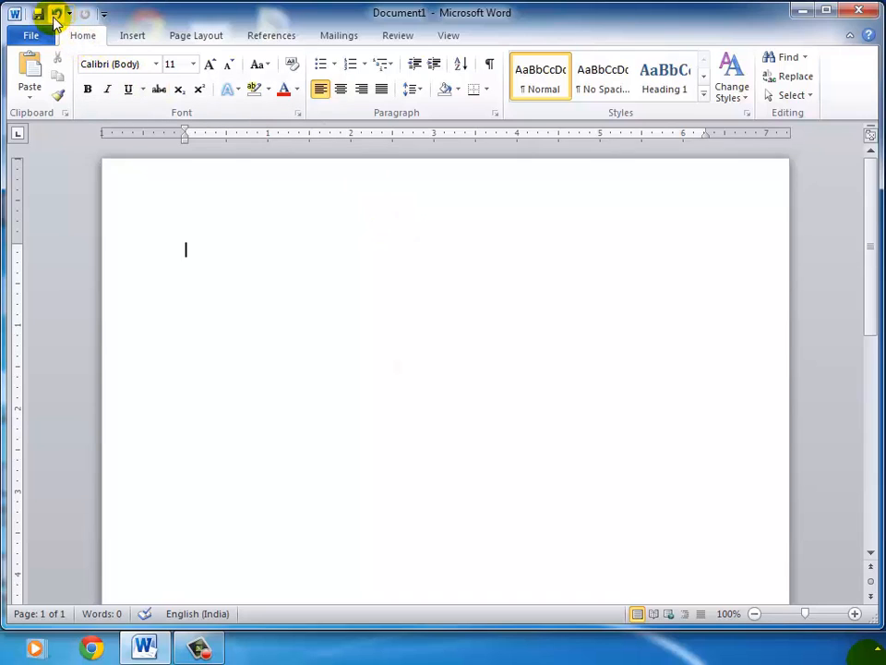
pyautogui.click(56, 15)
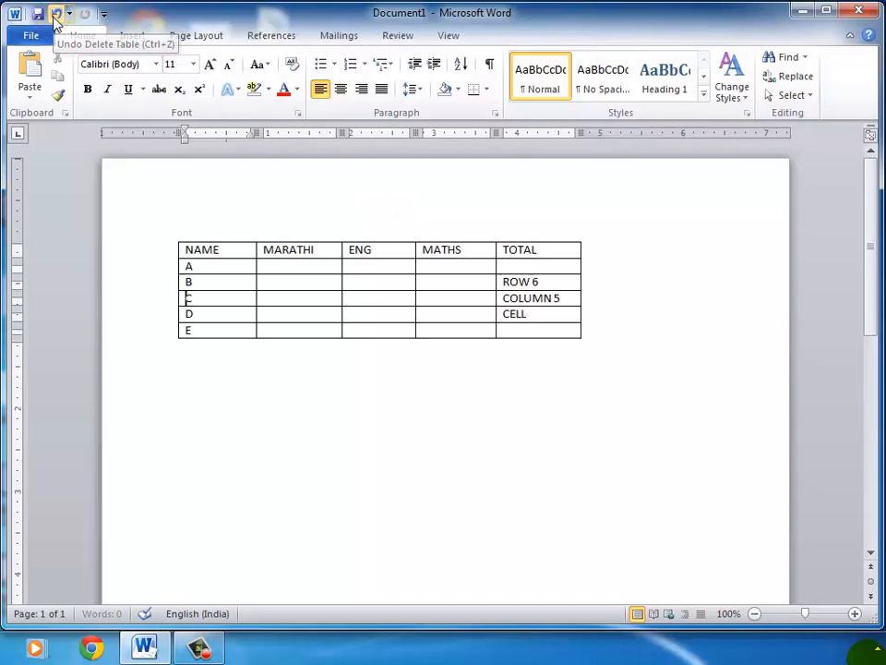
pyautogui.click(277, 266)
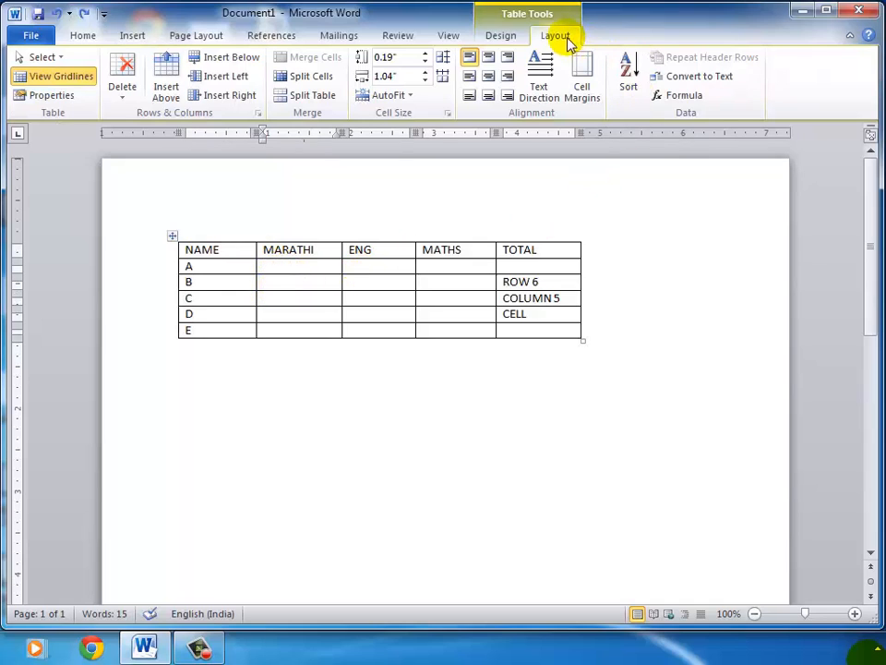
pyautogui.click(42, 56)
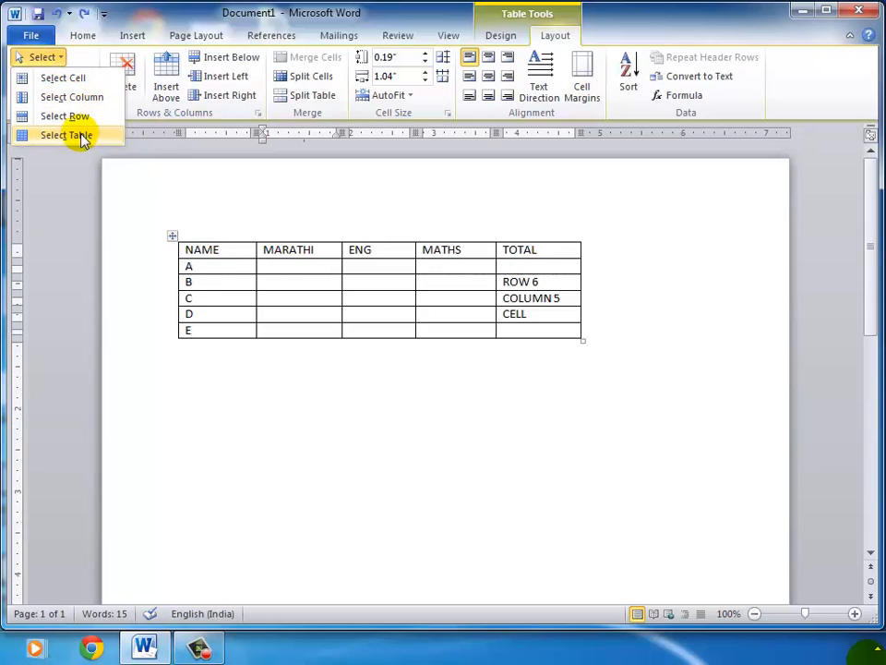
pyautogui.click(133, 22)
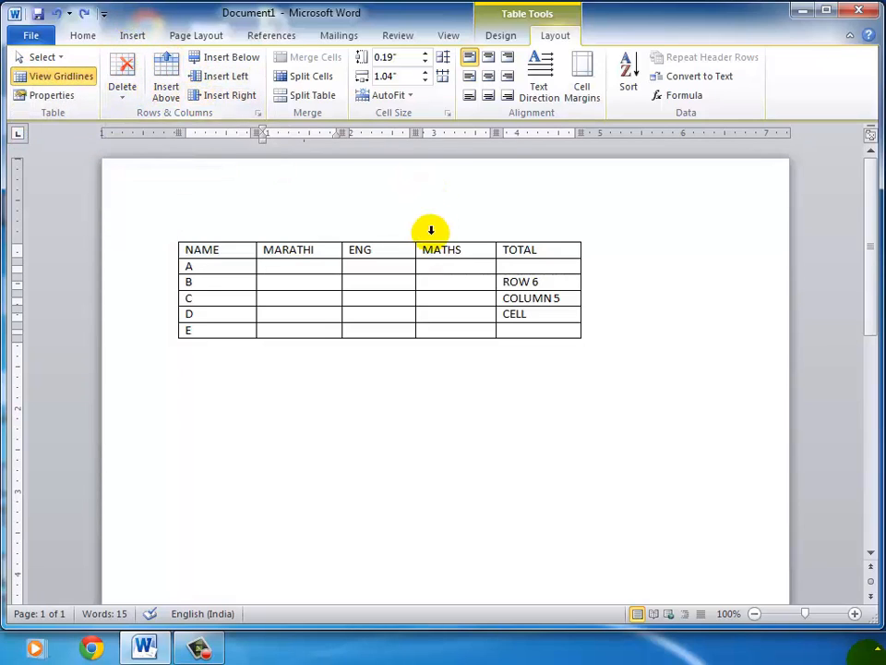
# - Widen the table to about the 6-inch mark and spread the column borders, making ENG about 1.25 and MATHS about 1.19 inches wide
pyautogui.click(463, 268)
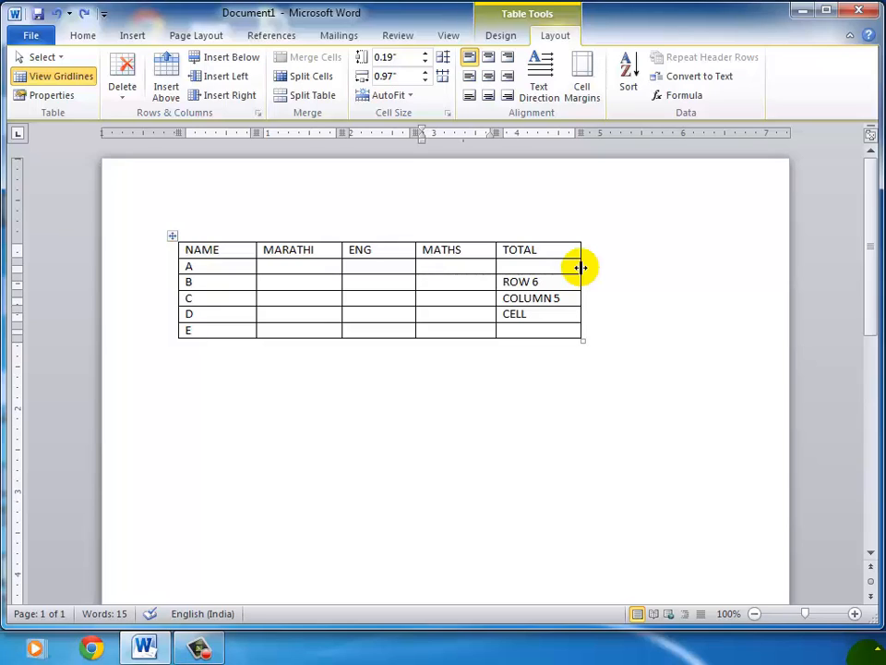
pyautogui.moveTo(580, 268); pyautogui.dragTo(688, 269)
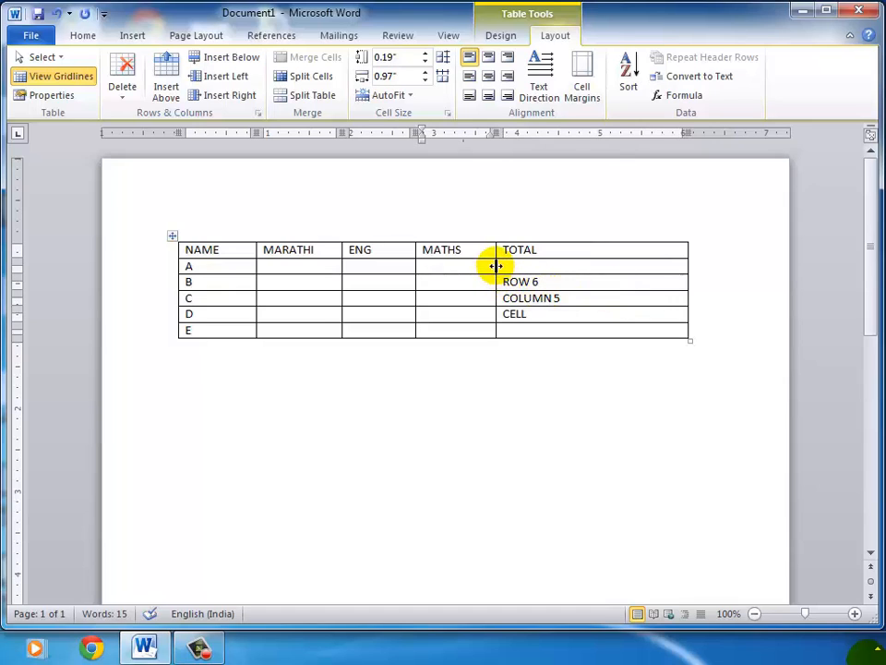
pyautogui.moveTo(495, 266); pyautogui.dragTo(573, 266)
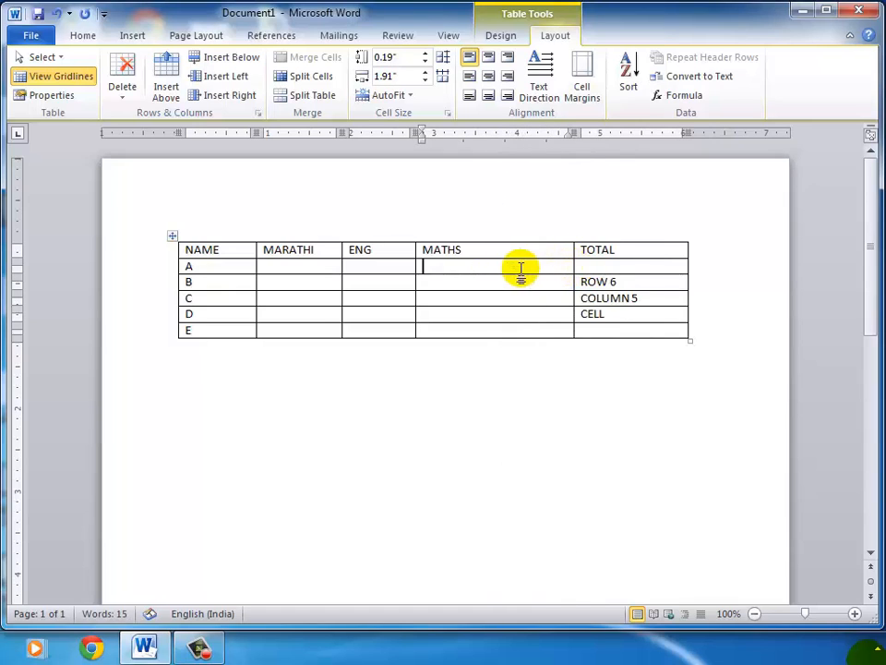
pyautogui.moveTo(415, 266); pyautogui.dragTo(475, 268)
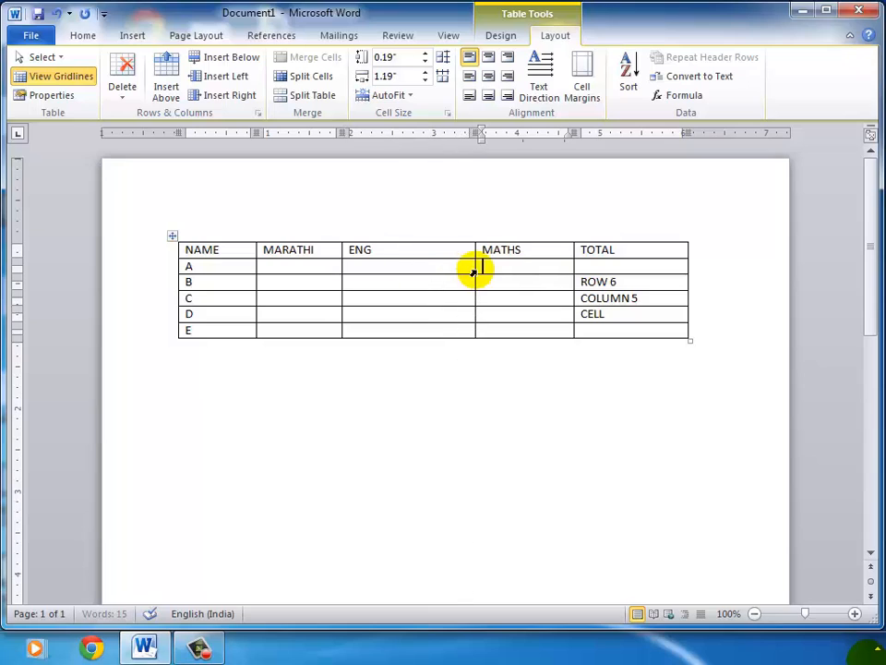
pyautogui.moveTo(341, 265); pyautogui.dragTo(371, 266)
pyautogui.moveTo(255, 265); pyautogui.dragTo(268, 266)
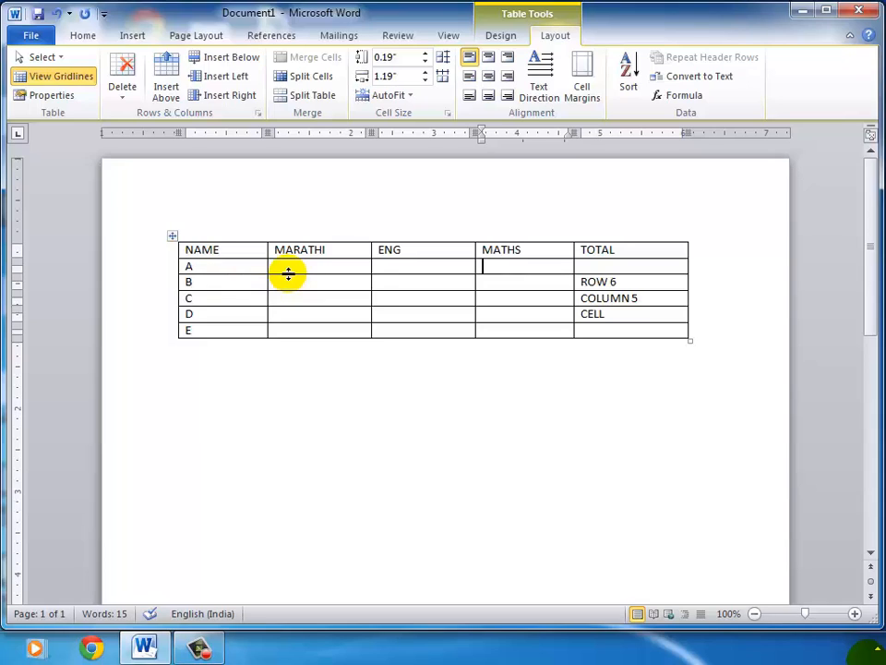
# - Stretch row A to a height of about 0.61 inches and shrink it back to about 0.23 inches
pyautogui.moveTo(288, 273); pyautogui.dragTo(291, 310)
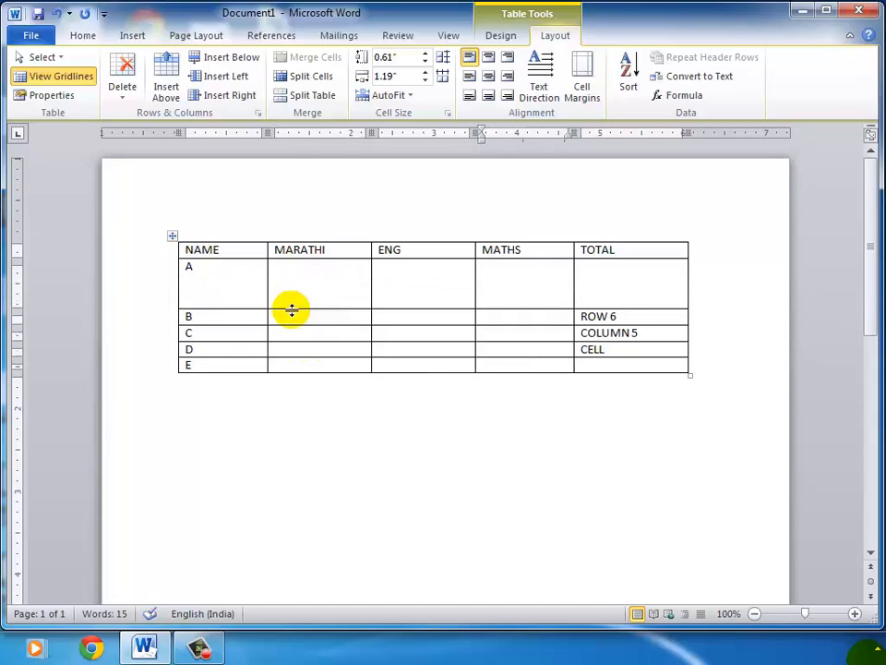
pyautogui.moveTo(291, 310); pyautogui.dragTo(293, 276)
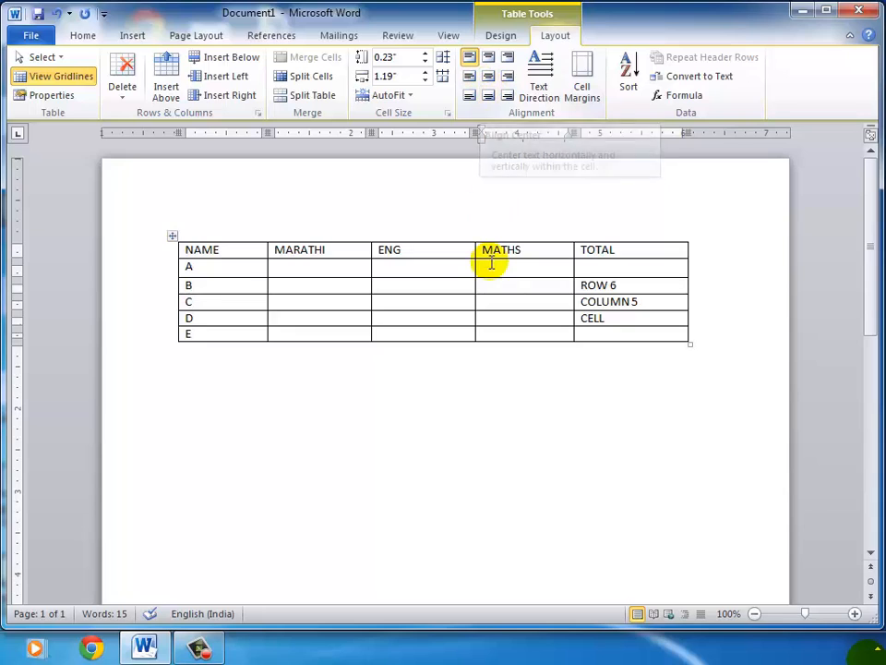
pyautogui.click(209, 640)
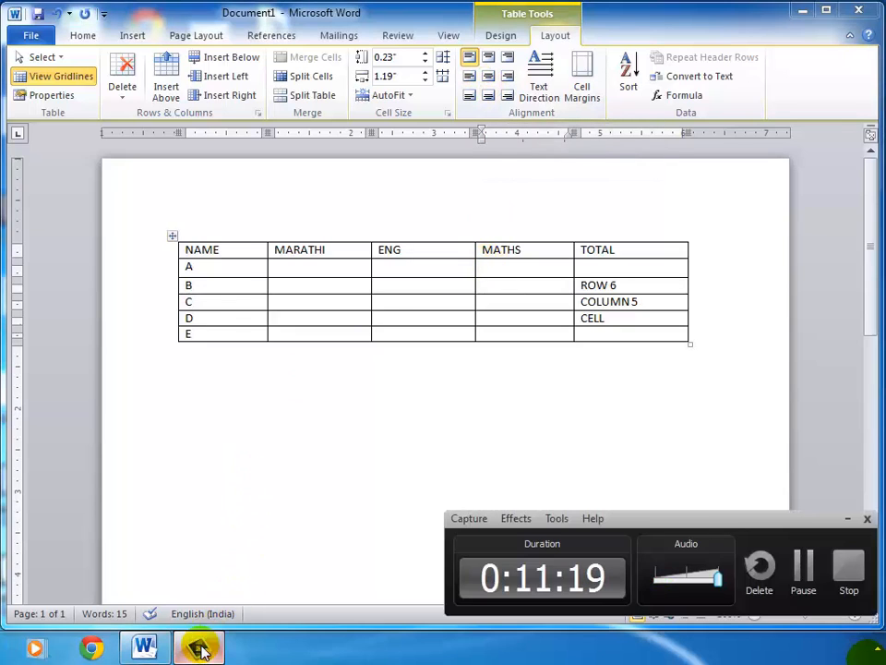
pyautogui.click(209, 640)
# - Make the header row about two and a half times as tall and select the entire table
pyautogui.click(440, 269)
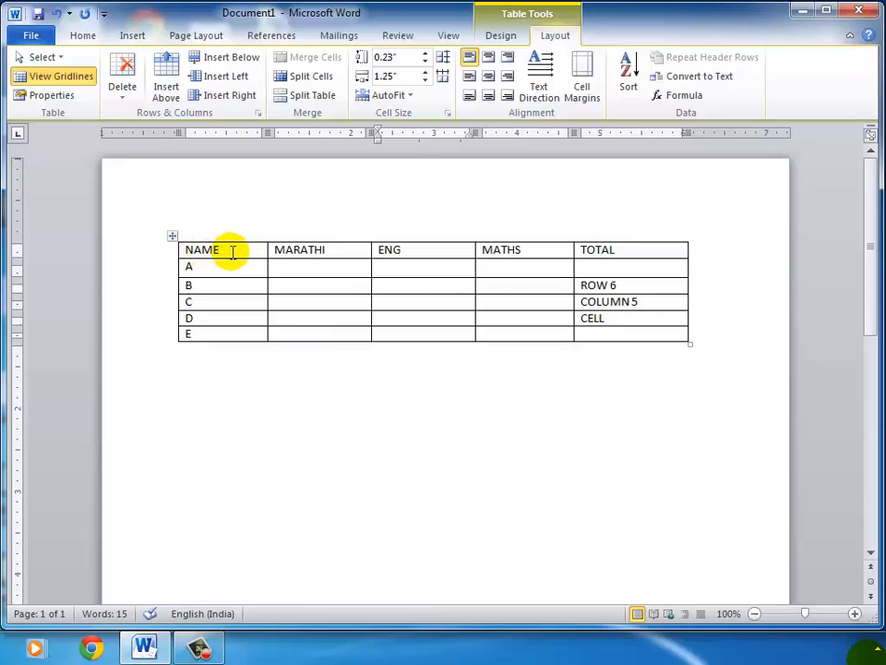
pyautogui.moveTo(236, 258); pyautogui.dragTo(238, 282)
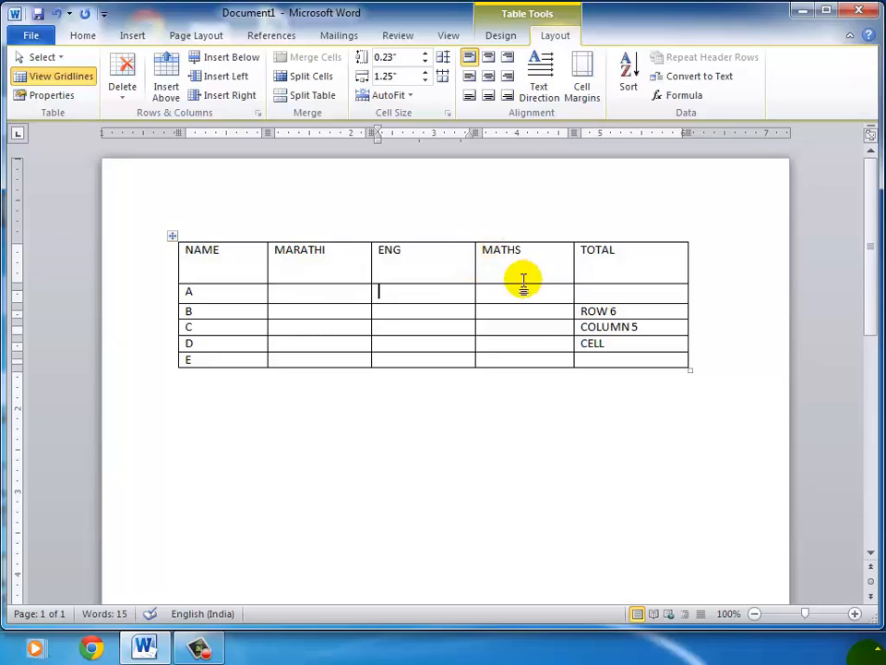
pyautogui.click(171, 237)
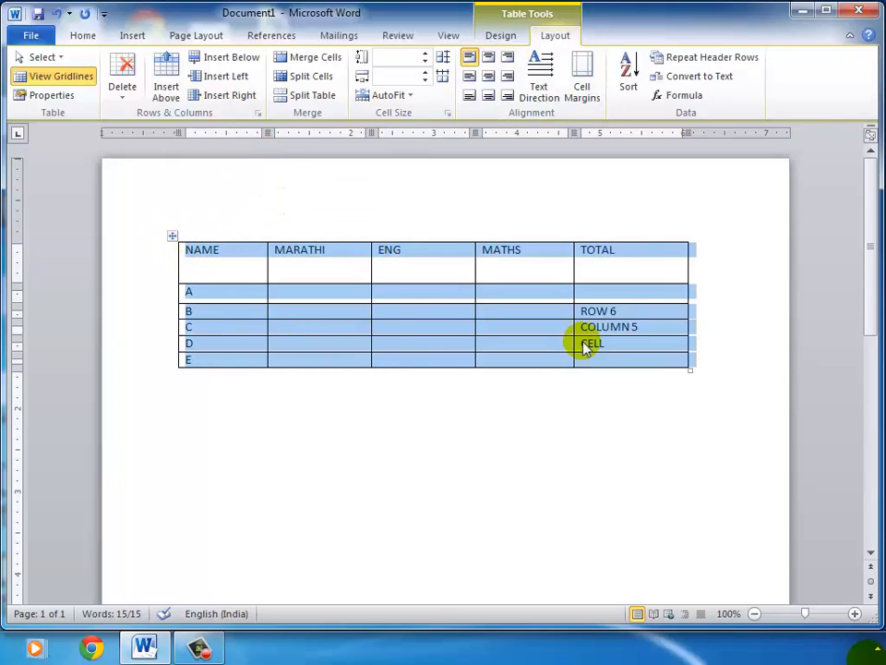
# - Align all the table's text to the bottom centre of its cells, and change it to centred horizontally and vertically
pyautogui.click(489, 98)
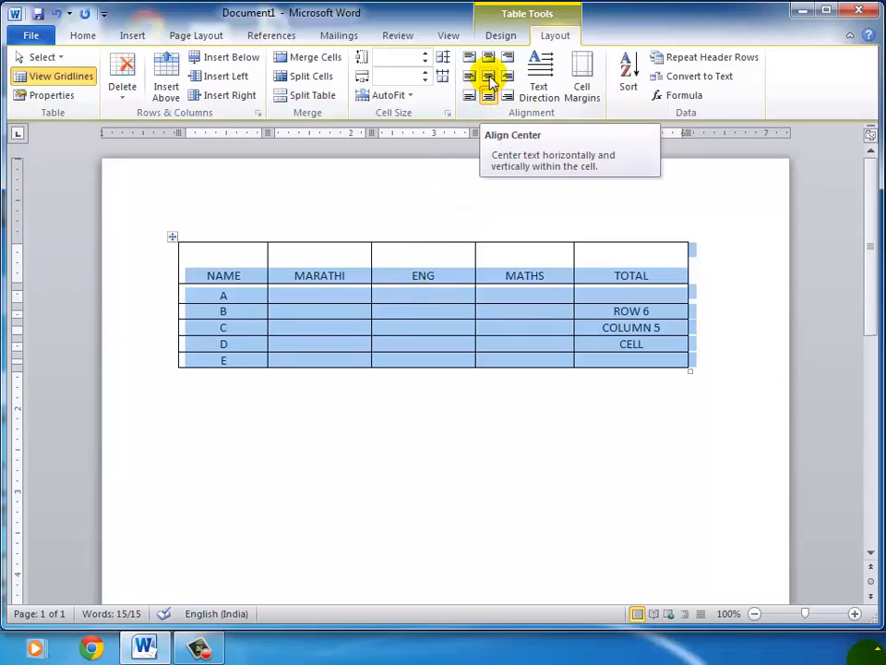
pyautogui.click(489, 79)
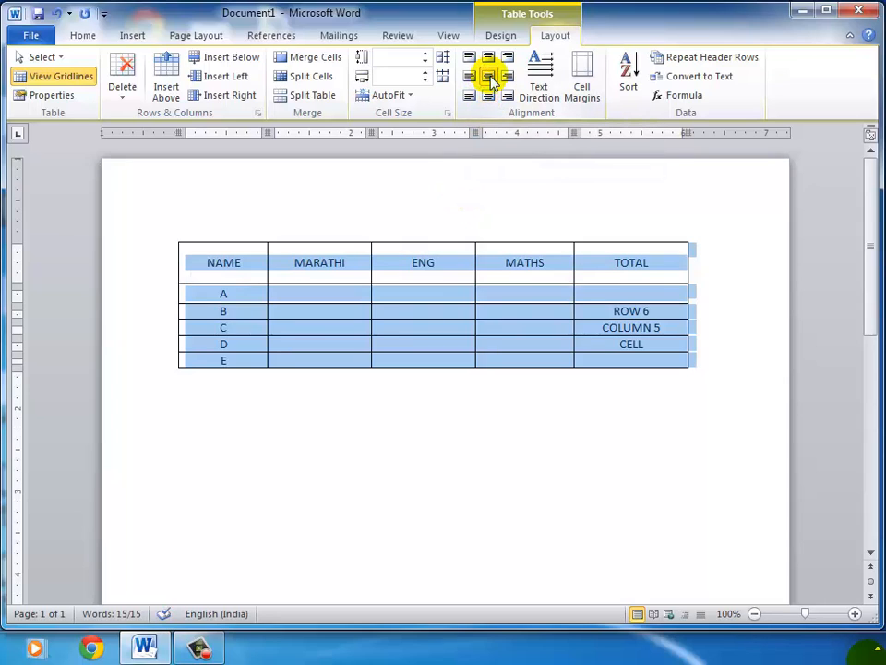
pyautogui.click(430, 295)
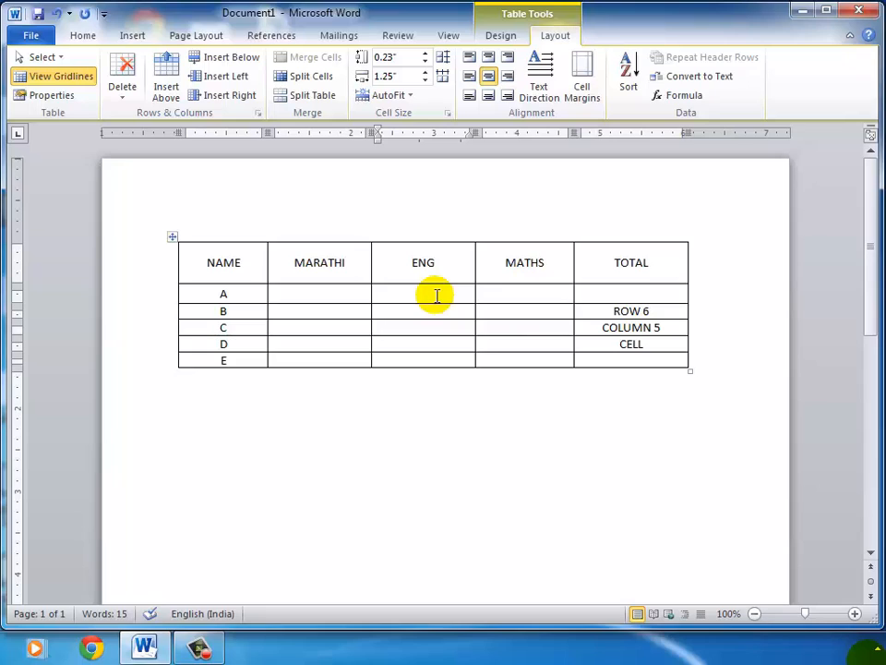
# - Apply the red built-in table style with a solid header and banded rows, and return the table to the plain grid style
pyautogui.click(503, 37)
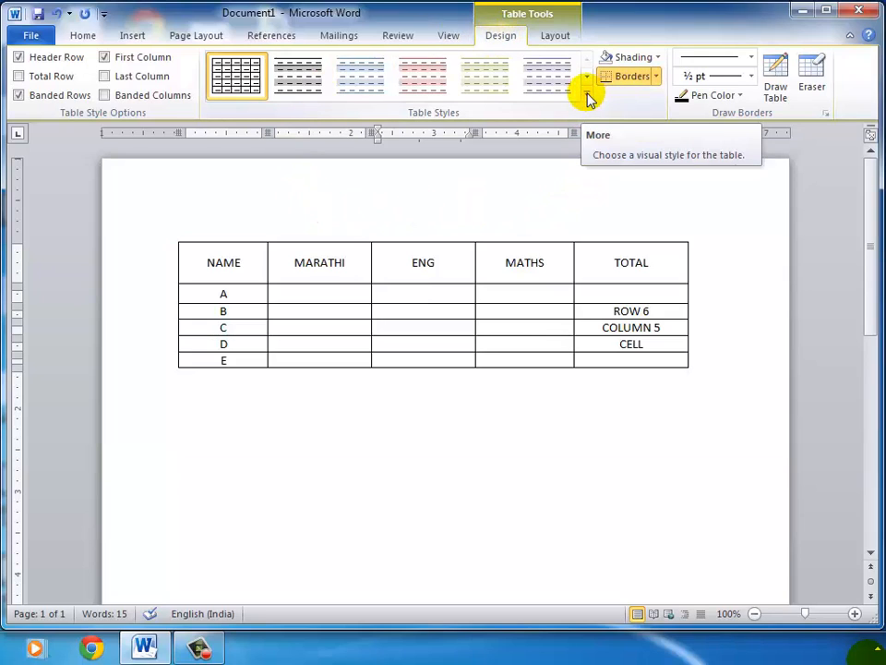
pyautogui.click(588, 97)
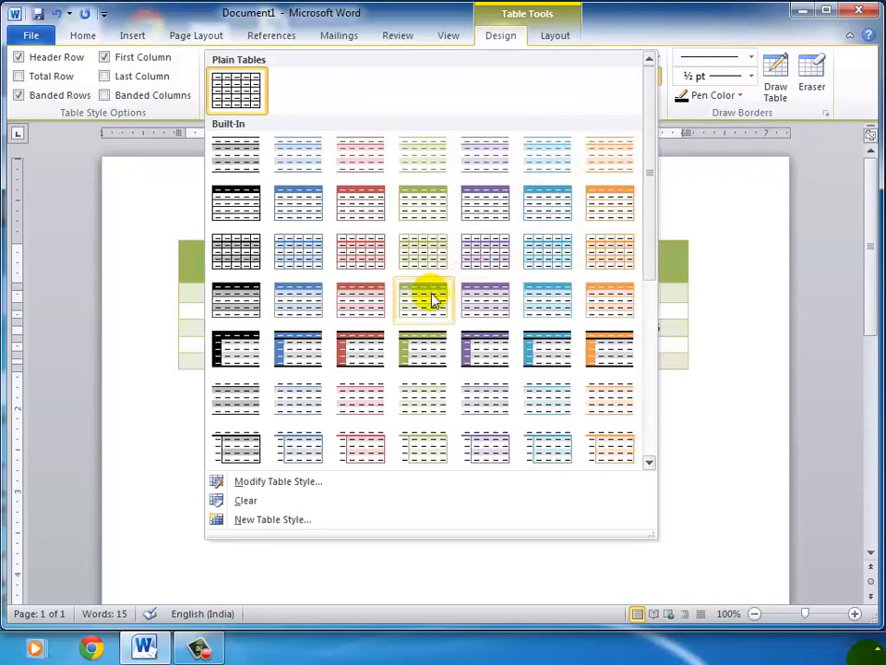
pyautogui.click(366, 303)
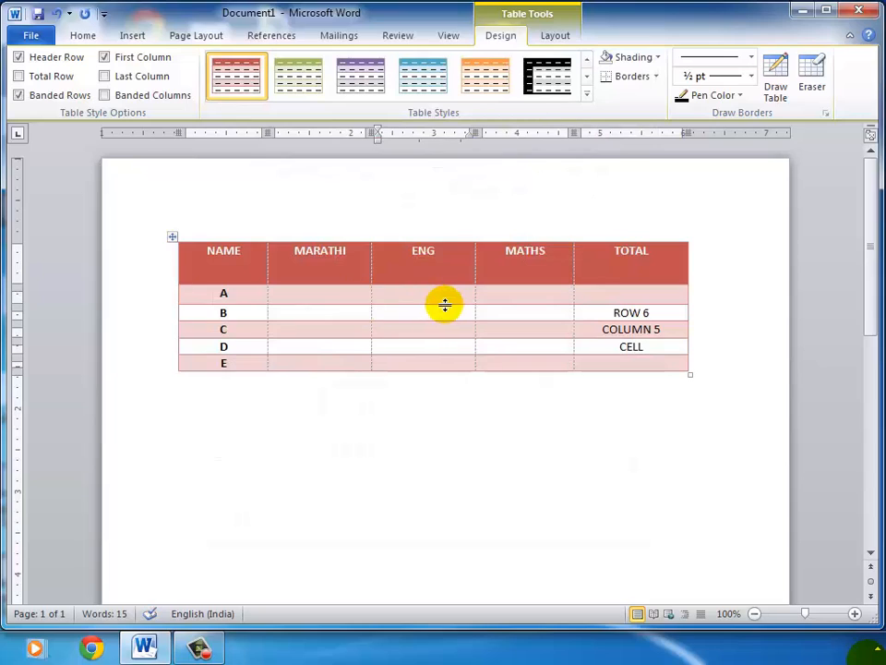
pyautogui.click(446, 301)
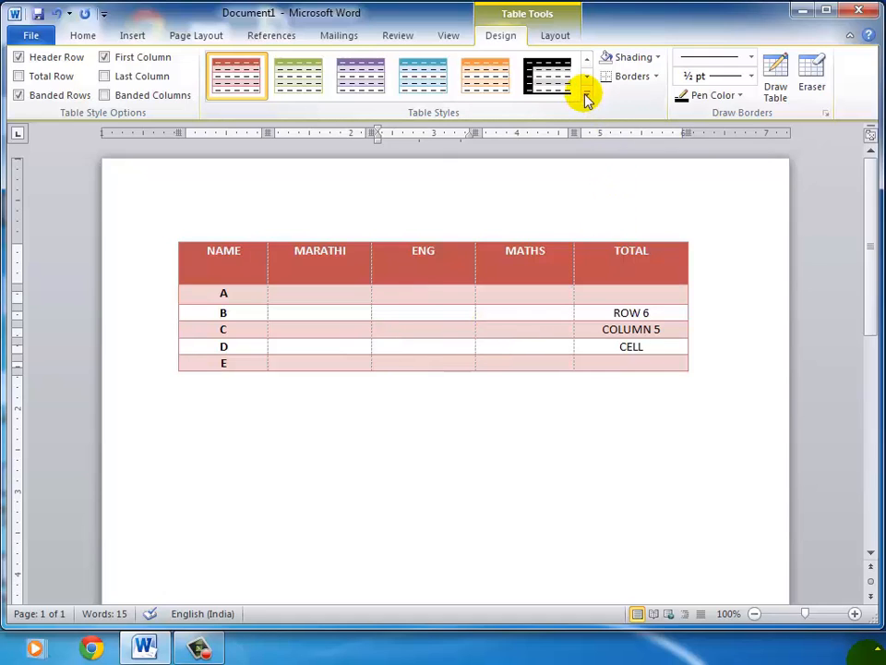
pyautogui.click(587, 95)
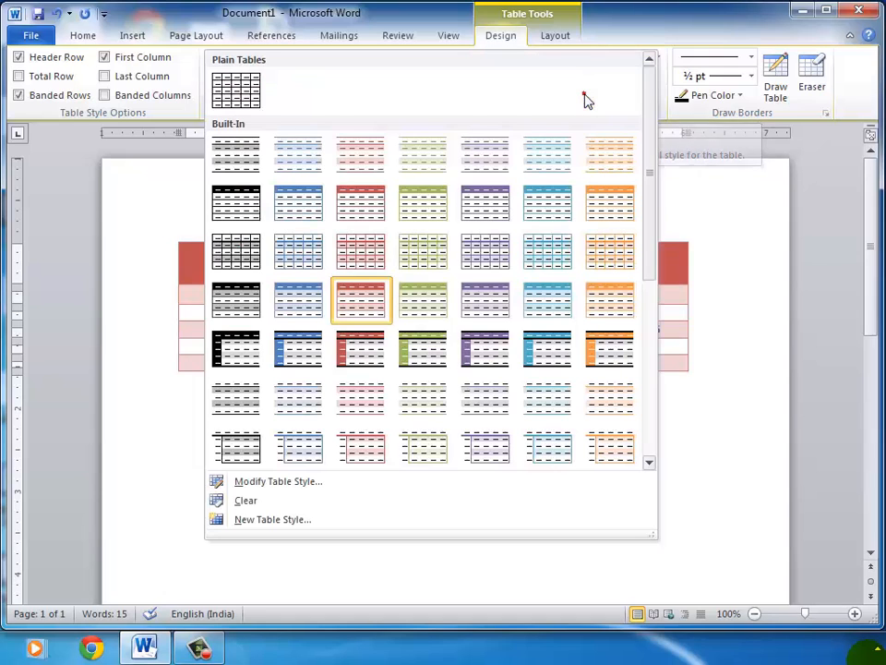
pyautogui.click(245, 92)
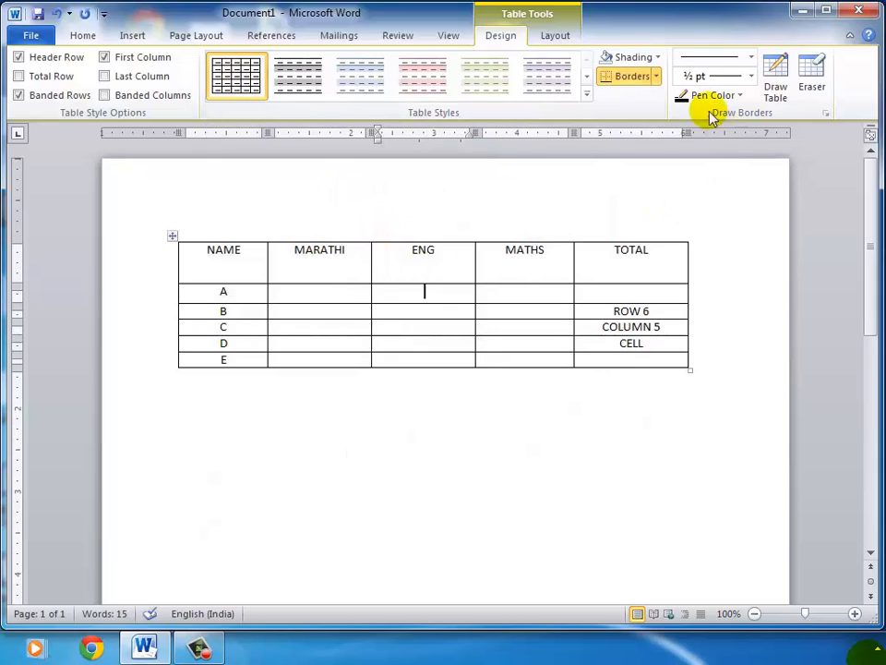
# - Shade the entire table with Purple, Accent 4, Lighter 60%
pyautogui.click(658, 57)
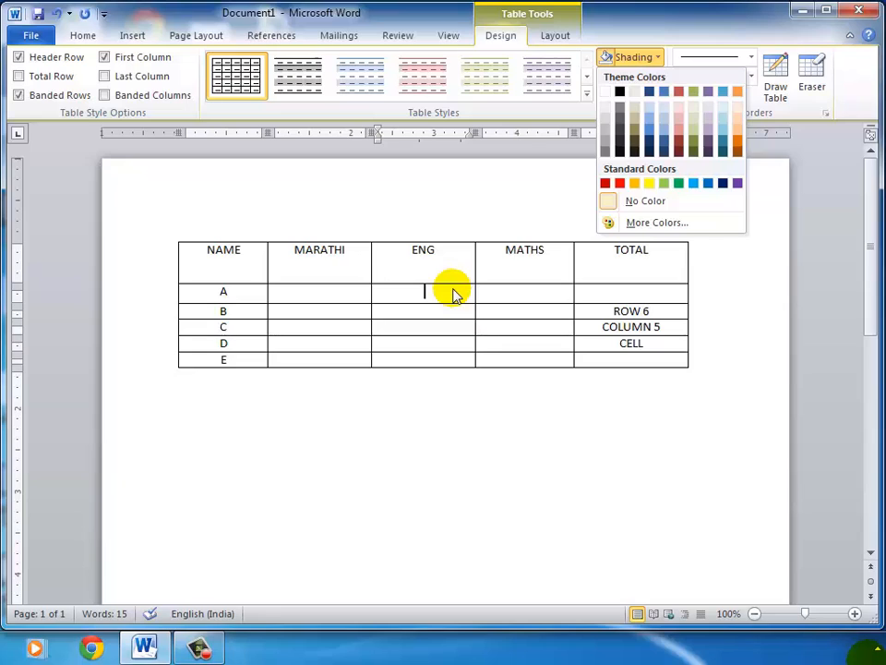
pyautogui.click(395, 261)
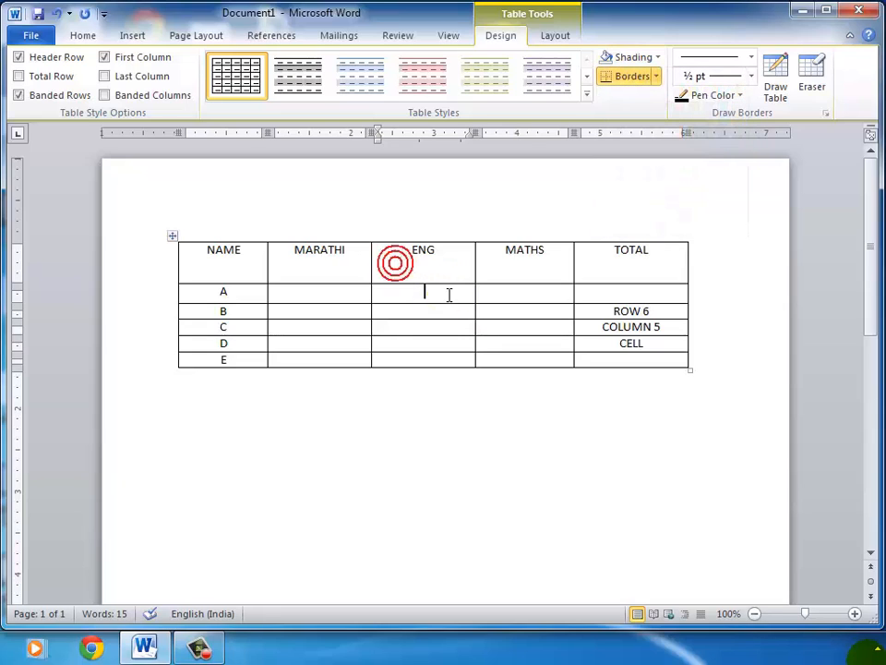
pyautogui.click(172, 236)
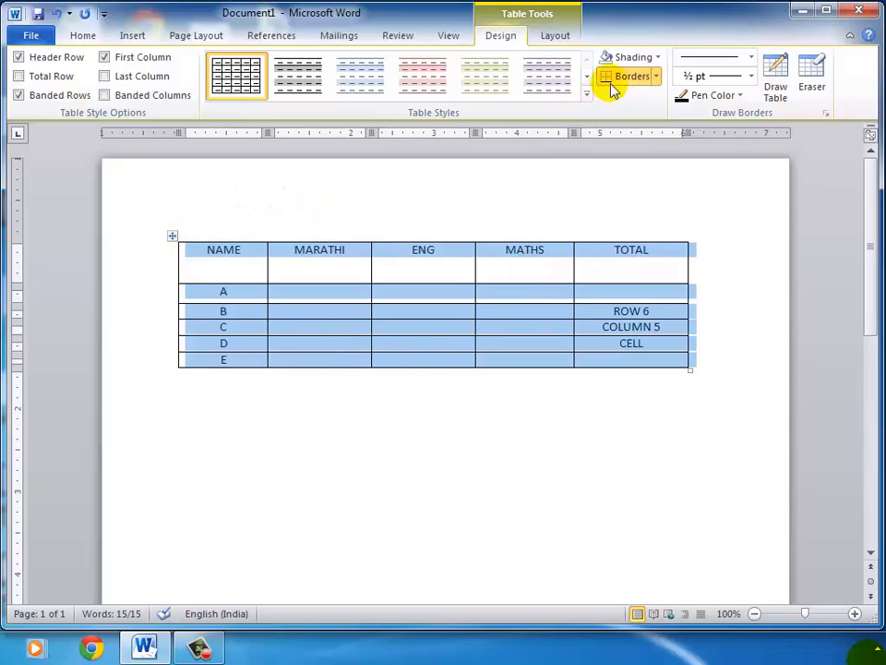
pyautogui.click(658, 58)
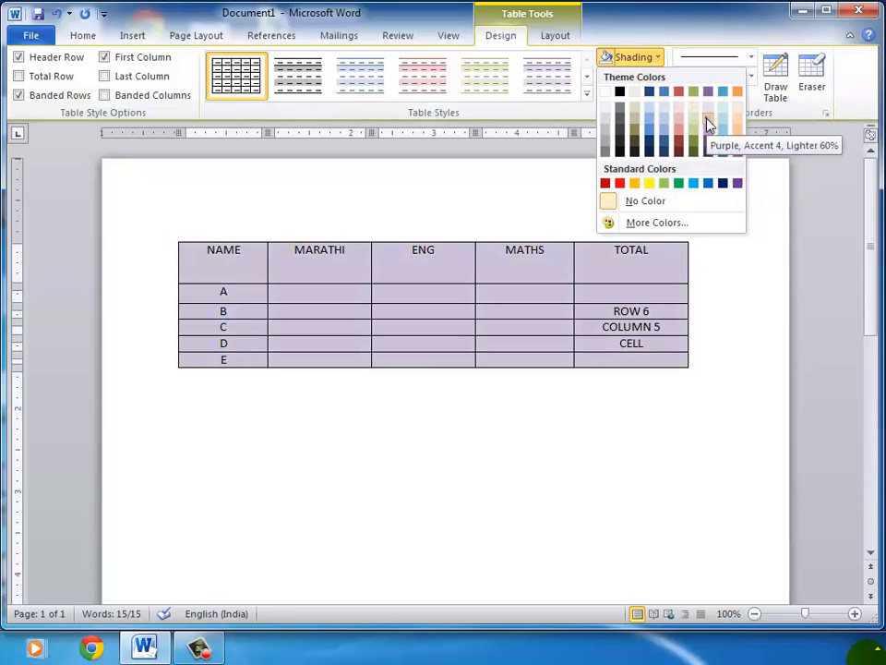
pyautogui.click(708, 122)
pyautogui.click(360, 455)
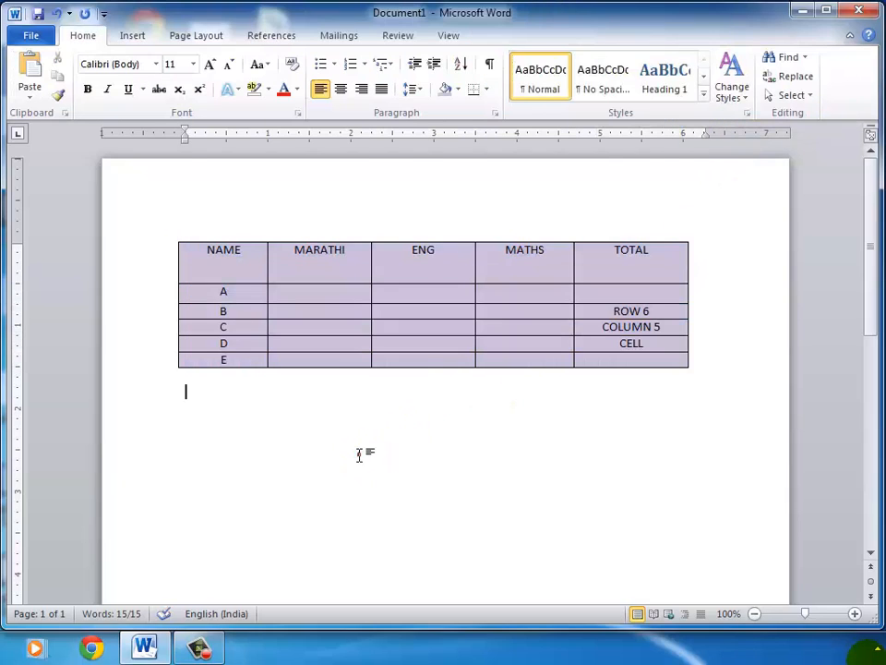
pyautogui.click(360, 455)
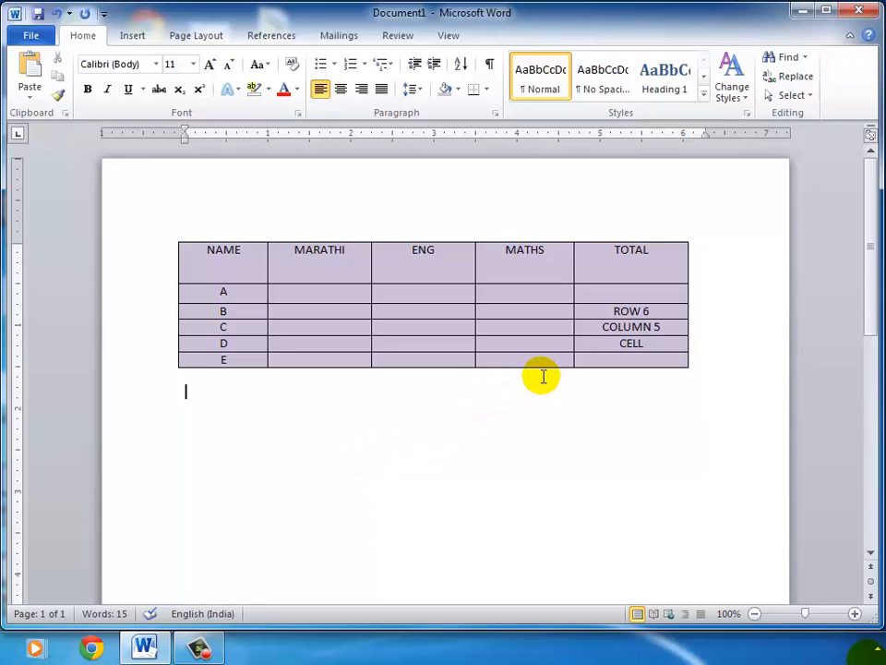
pyautogui.moveTo(666, 326); pyautogui.dragTo(571, 326)
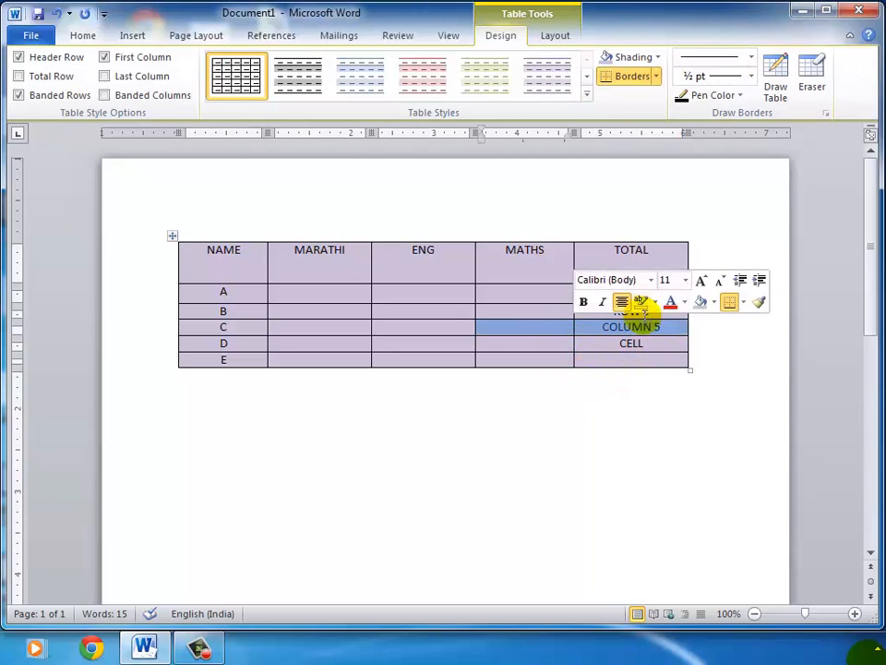
pyautogui.click(620, 322)
pyautogui.moveTo(654, 310); pyautogui.dragTo(598, 311)
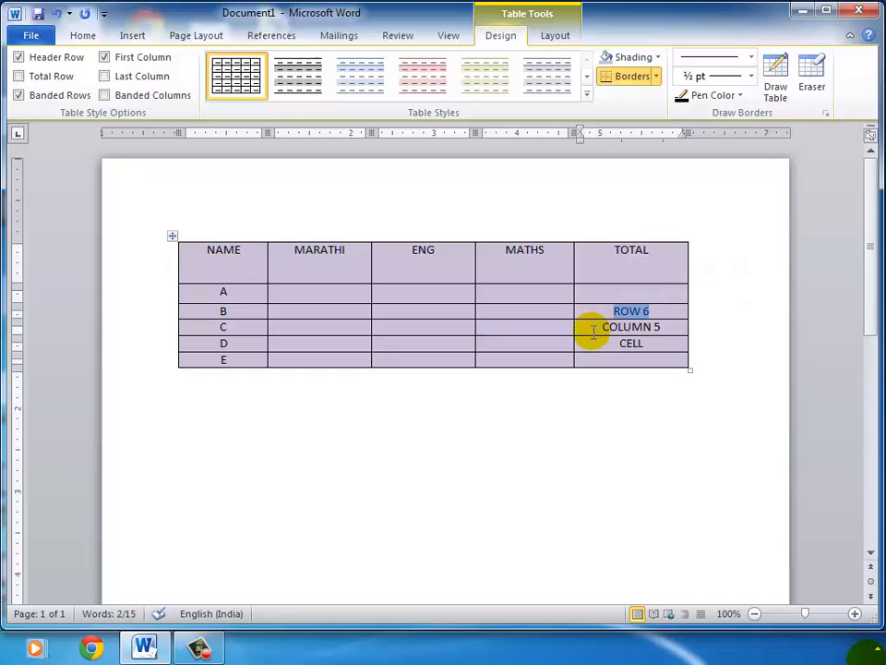
pyautogui.click(591, 329)
# - Insert a second table with 5 columns and 6 rows below the shaded table, using the Insert Table dialog
pyautogui.click(257, 406)
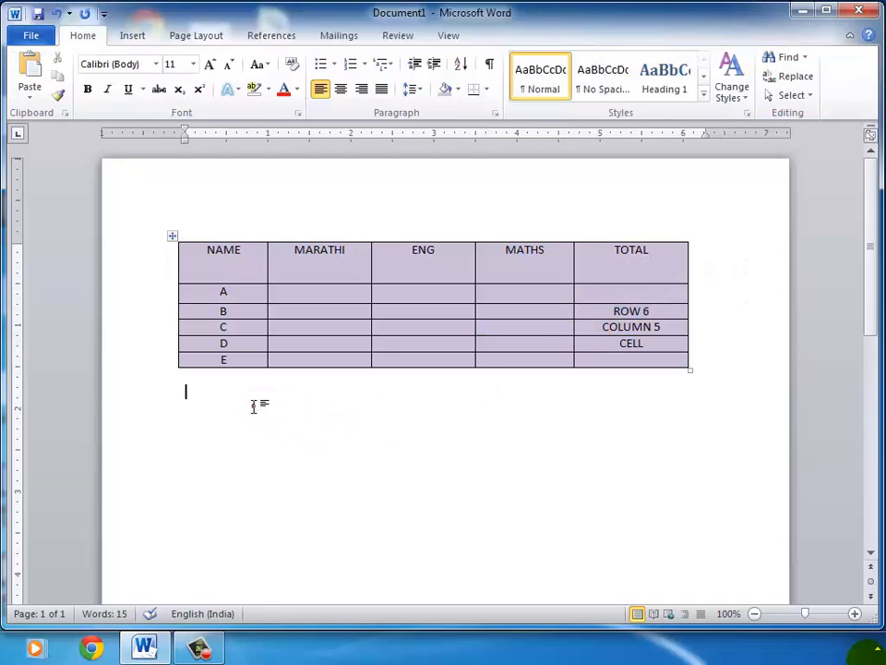
pyautogui.scroll(-1, 276, 362)
pyautogui.scroll(-1, 276, 360)
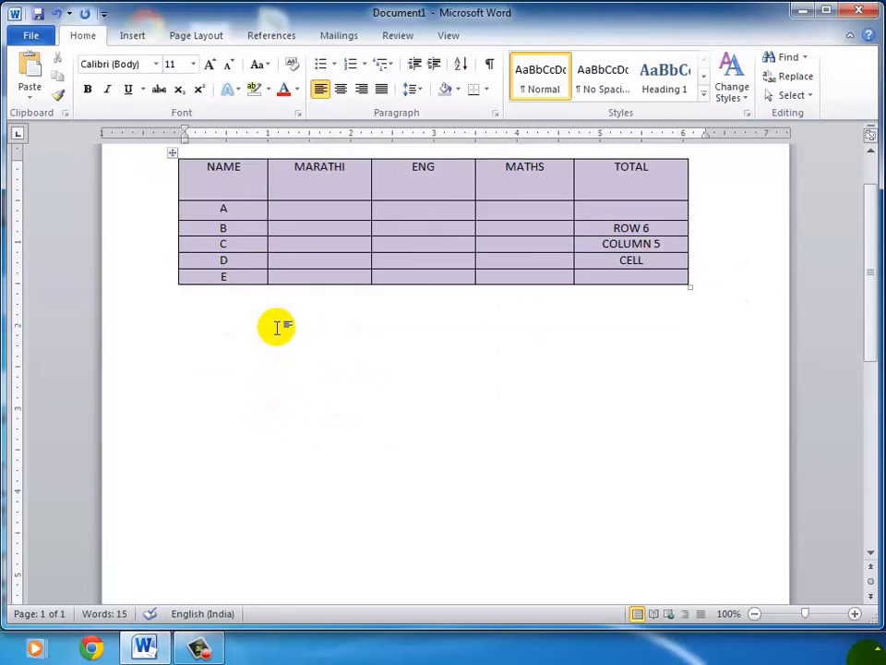
pyautogui.click(132, 37)
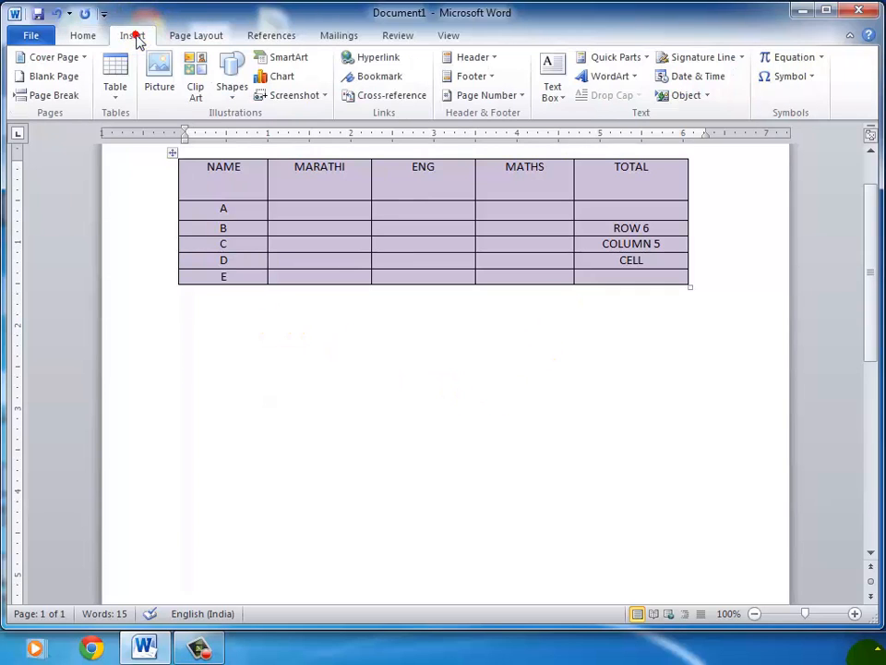
pyautogui.click(115, 93)
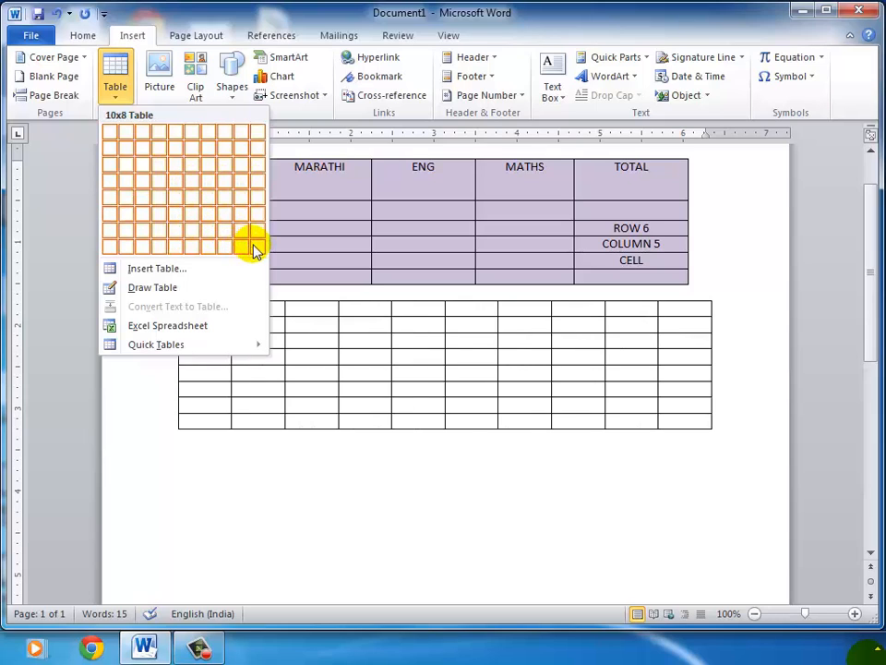
pyautogui.click(189, 274)
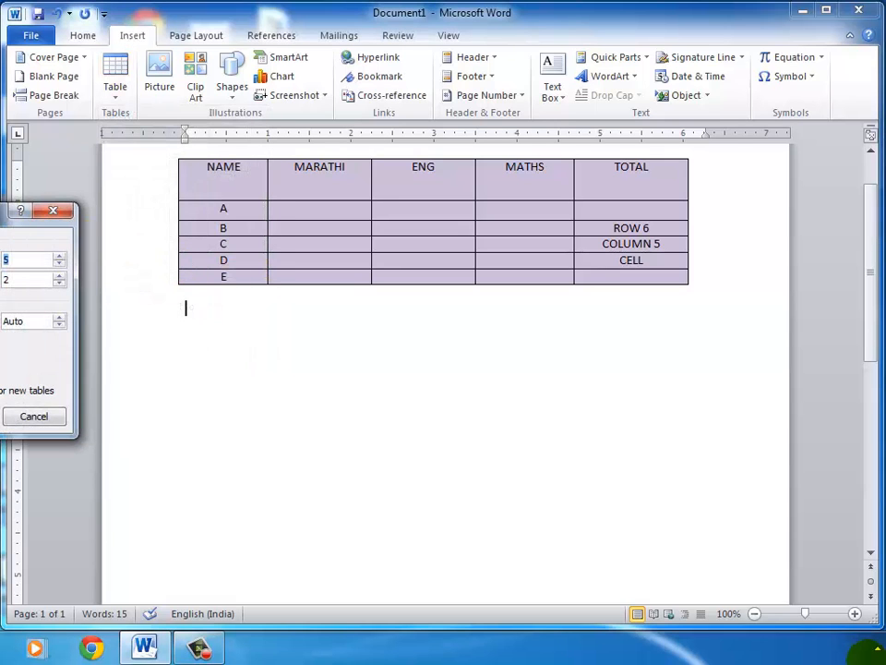
pyautogui.moveTo(0, 224); pyautogui.dragTo(412, 250)
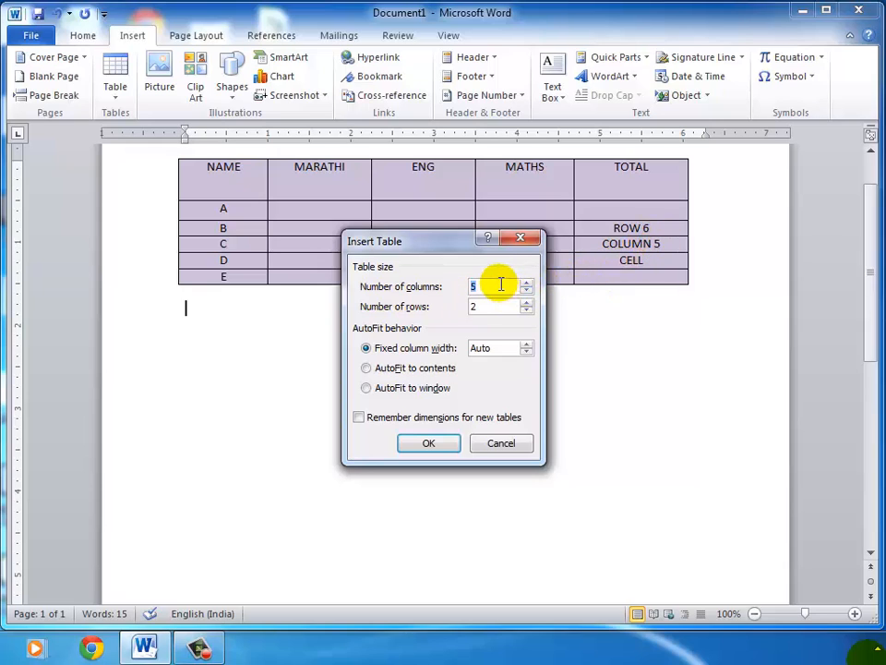
pyautogui.write('5')
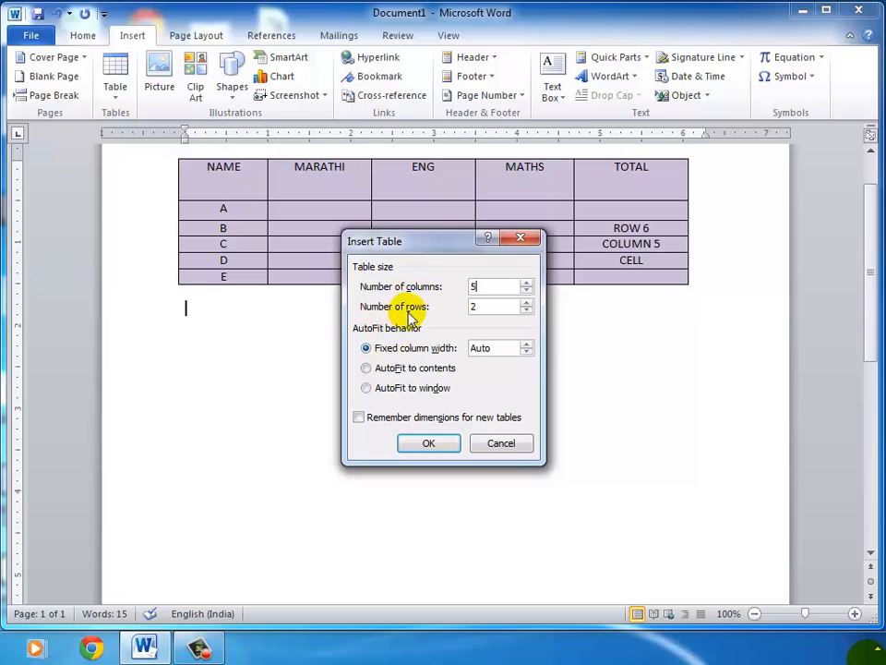
pyautogui.doubleClick(495, 308)
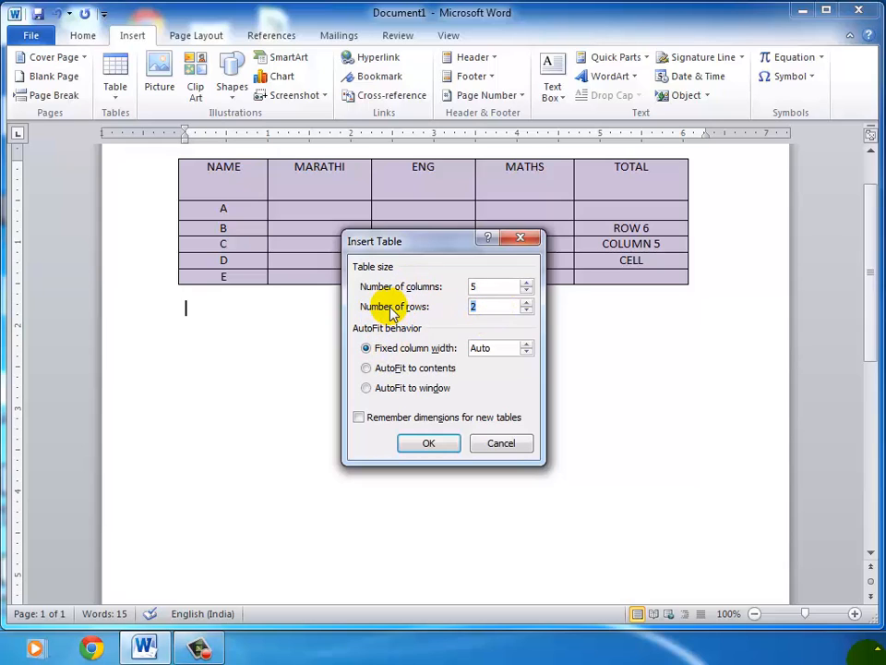
pyautogui.write('6')
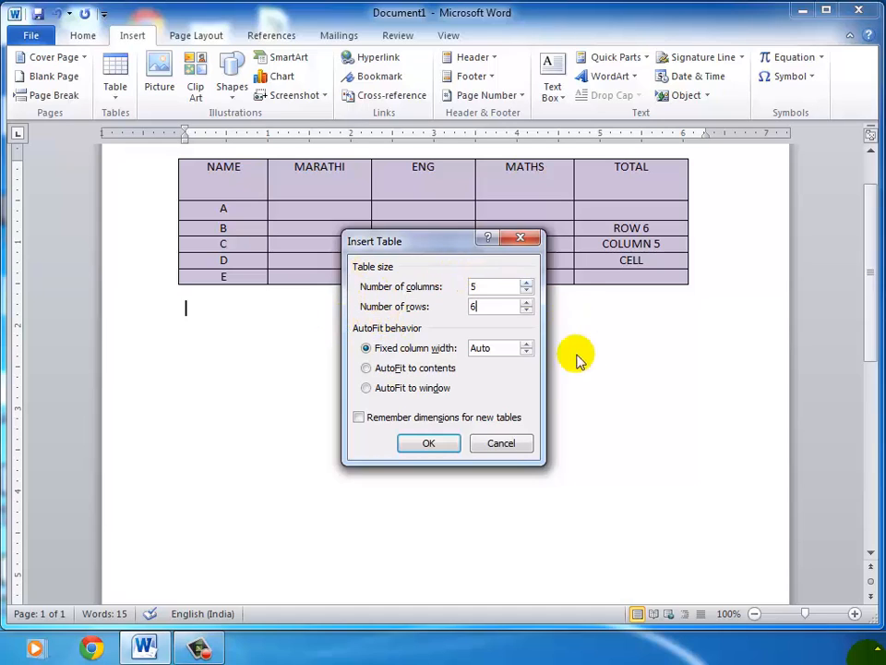
pyautogui.click(442, 443)
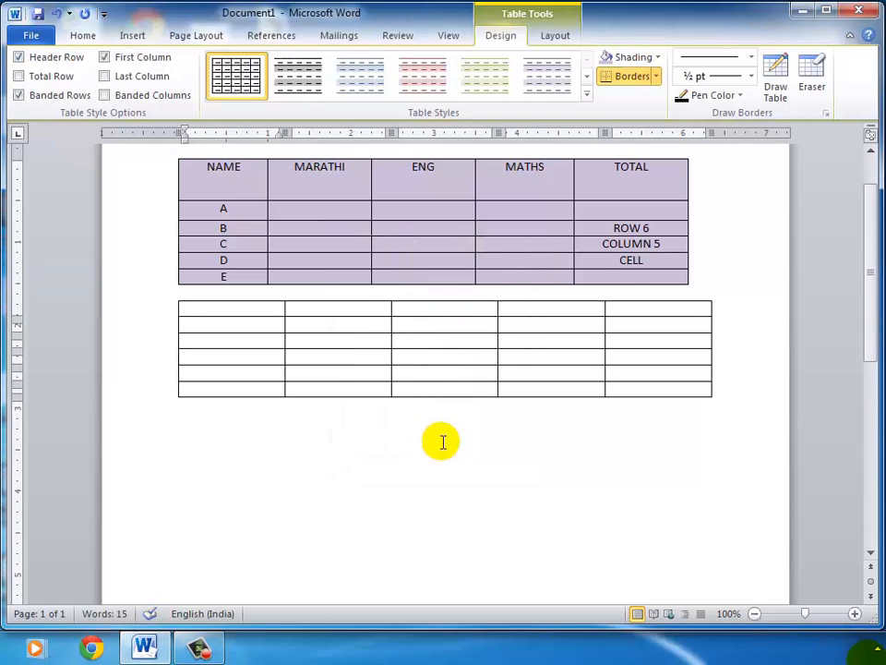
# - Delete the entire empty table below the shaded one
pyautogui.scroll(1, 442, 443)
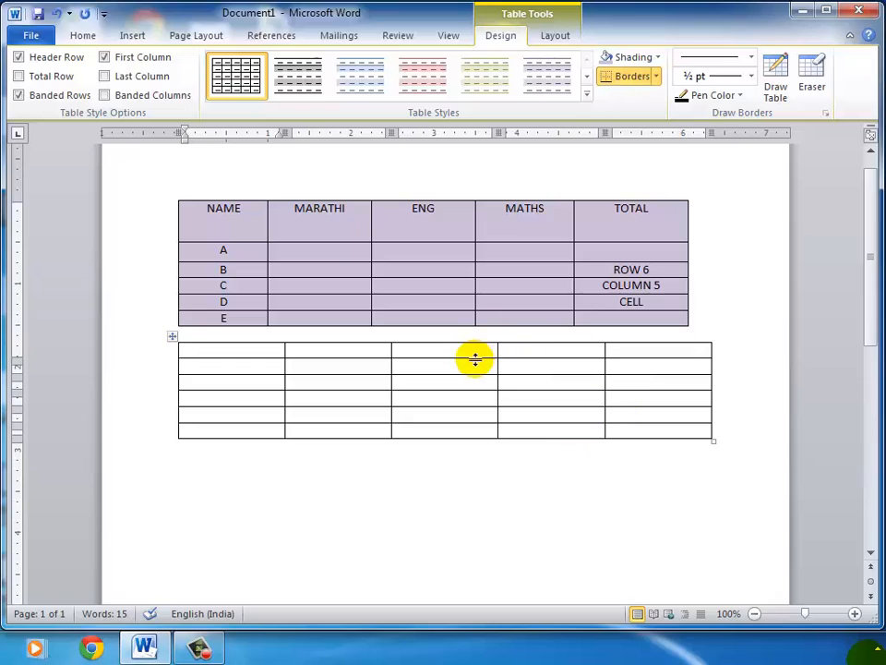
pyautogui.click(528, 351)
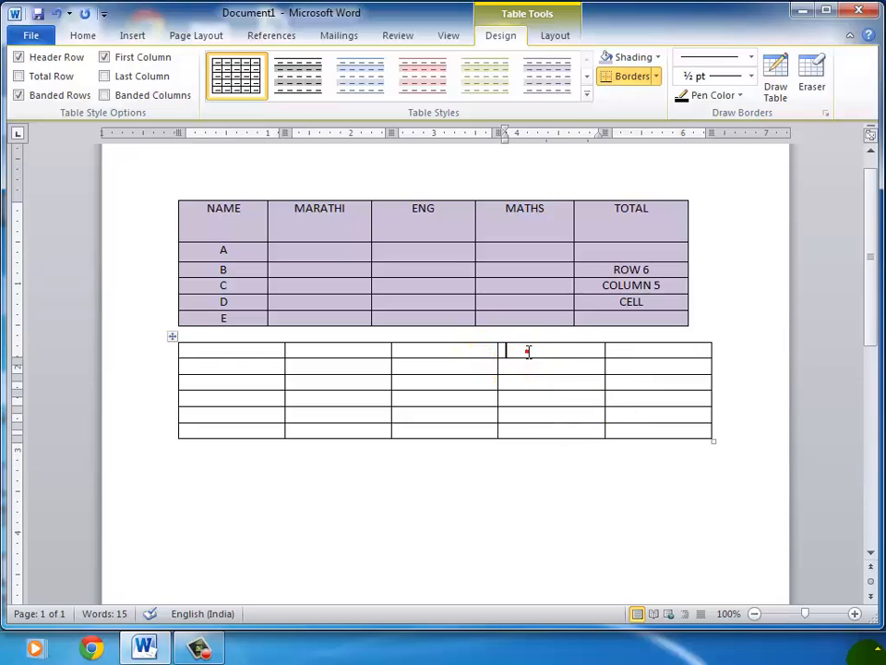
pyautogui.click(555, 36)
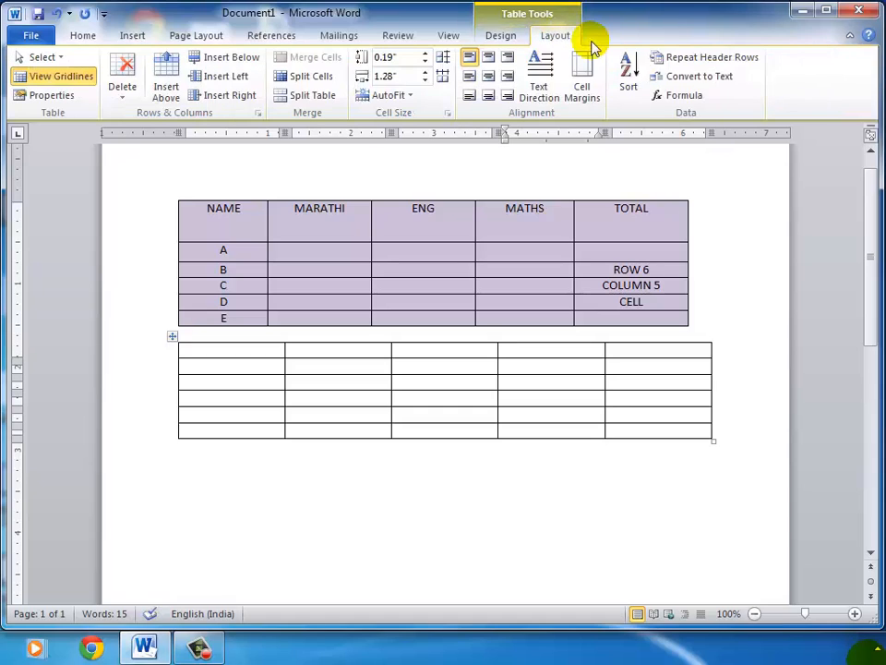
pyautogui.click(119, 93)
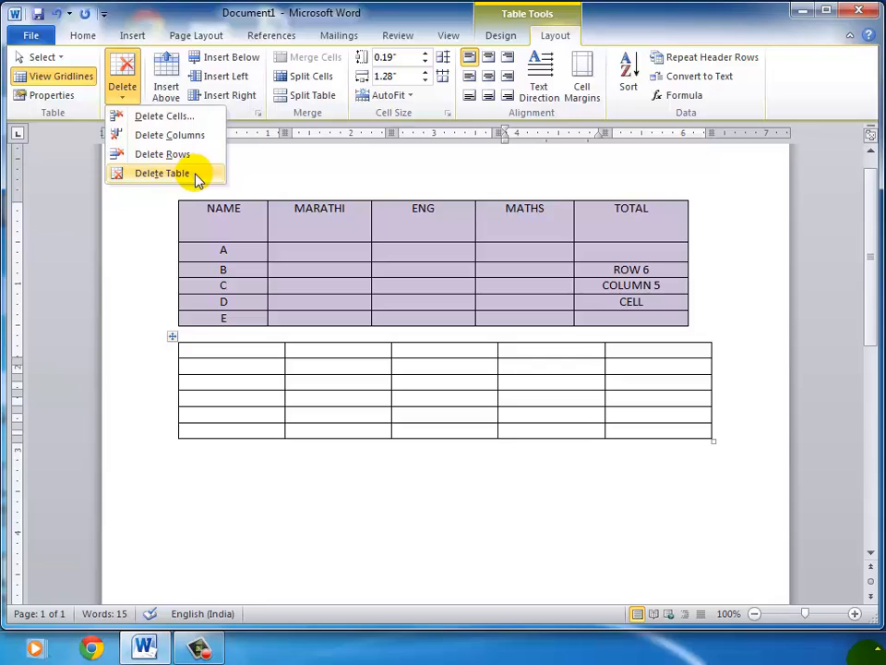
pyautogui.click(162, 174)
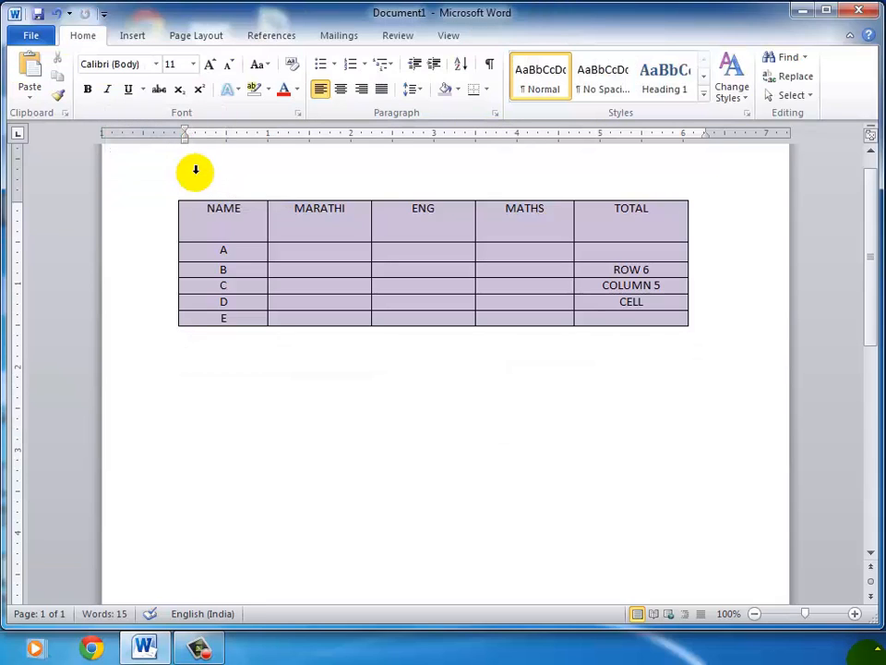
# - Shrink the shaded table's header row to about half its height
pyautogui.moveTo(243, 242); pyautogui.dragTo(236, 222)
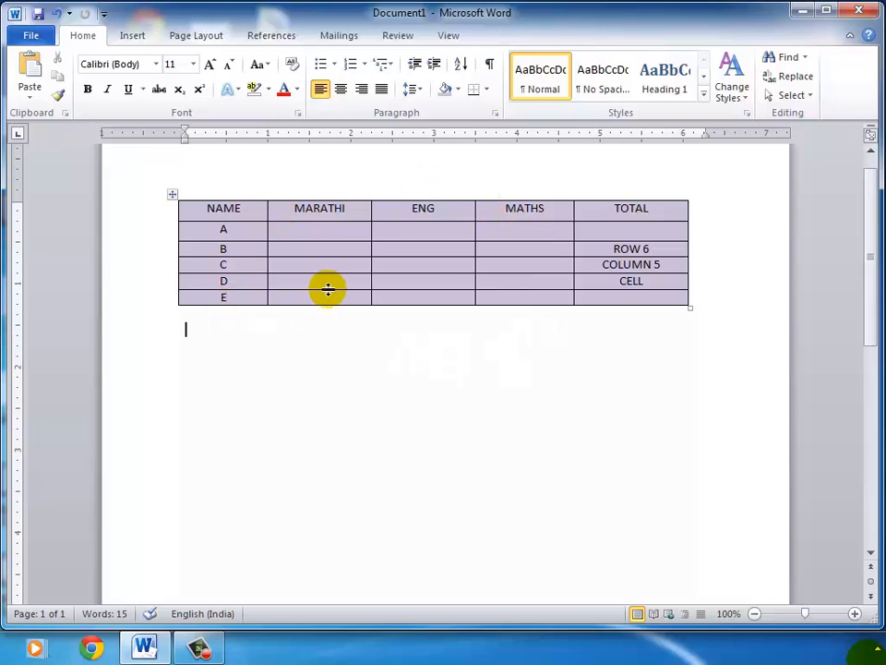
pyautogui.tripleClick(657, 249)
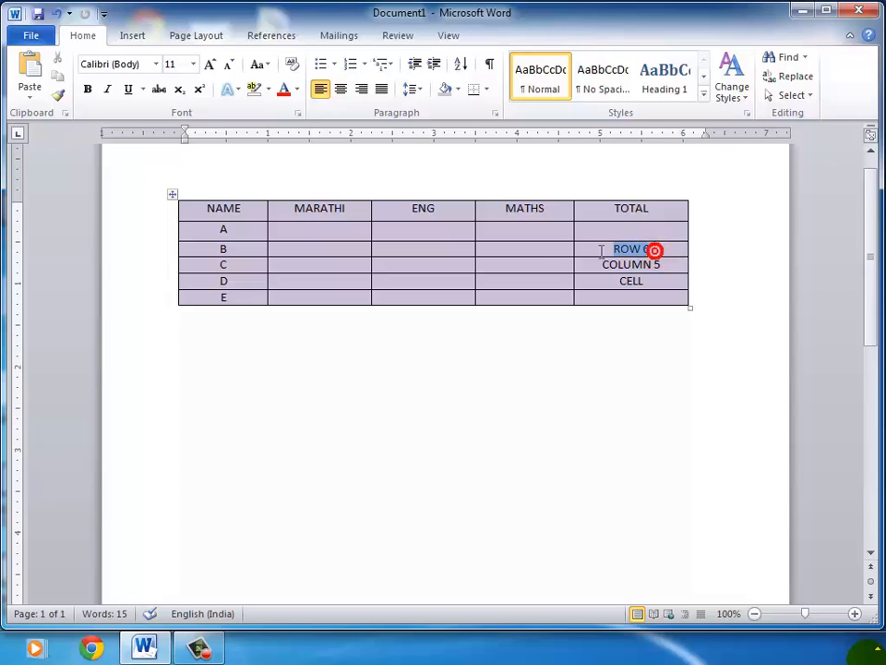
pyautogui.click(659, 264)
pyautogui.click(330, 336)
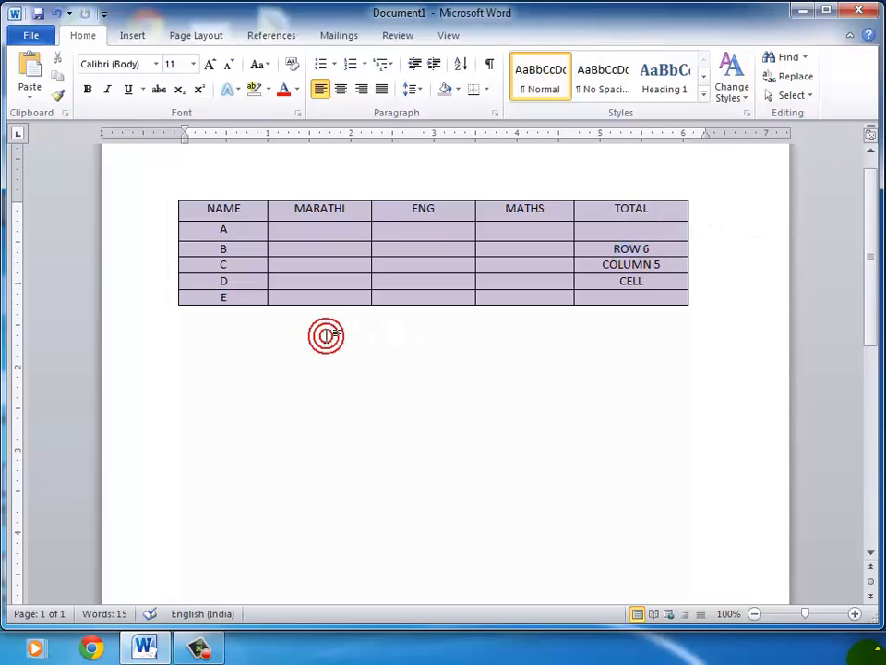
# - Insert a table with 5 columns and 6 rows below the shaded table and narrow its second column slightly
pyautogui.scroll(-1, 264, 211)
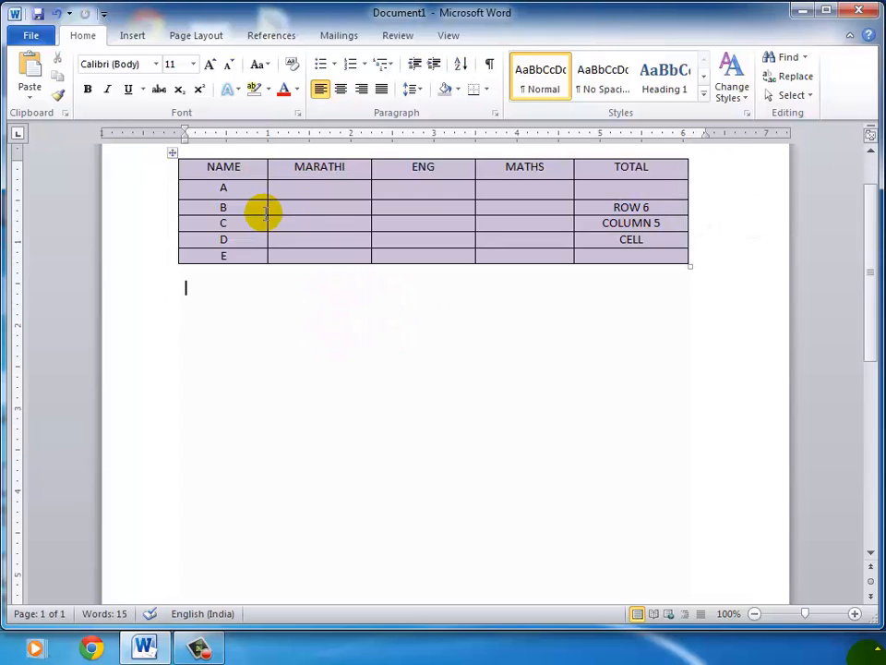
pyautogui.click(132, 37)
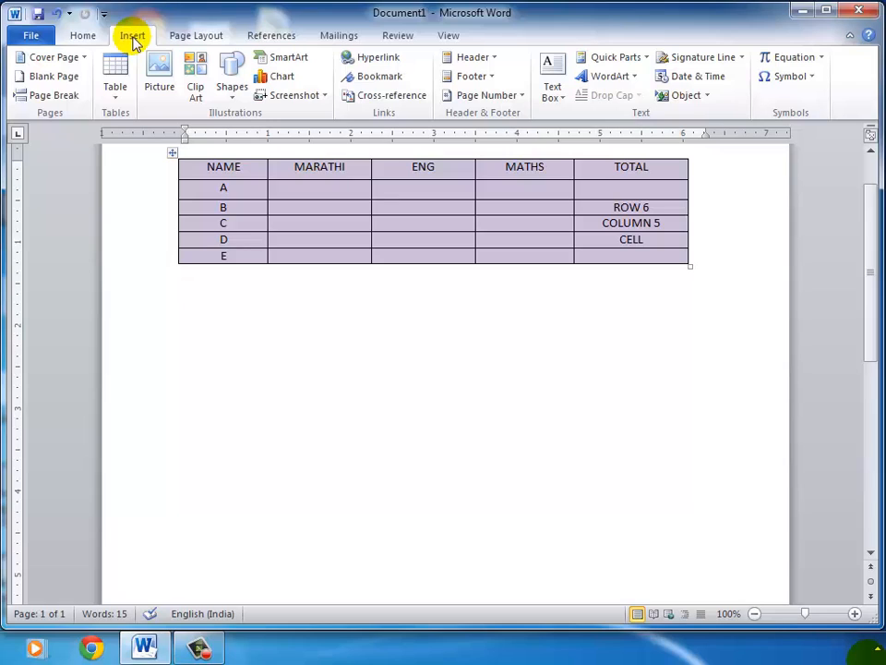
pyautogui.click(115, 88)
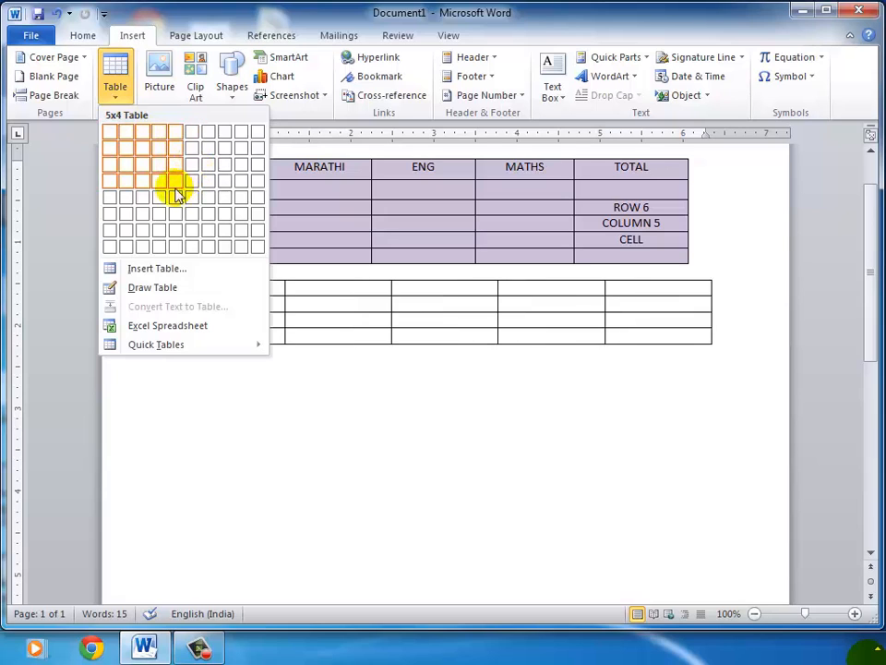
pyautogui.click(199, 269)
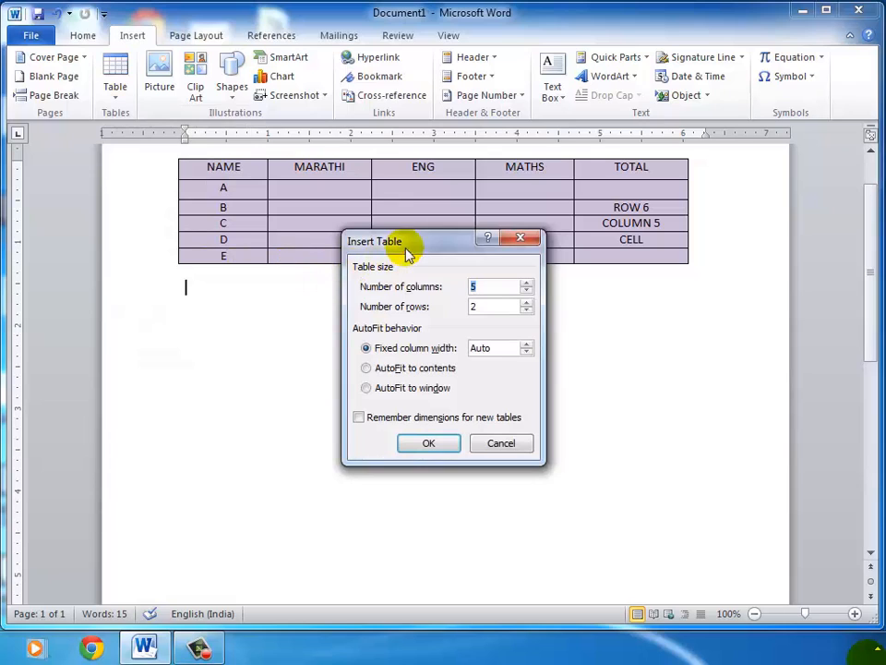
pyautogui.moveTo(408, 258); pyautogui.dragTo(416, 309)
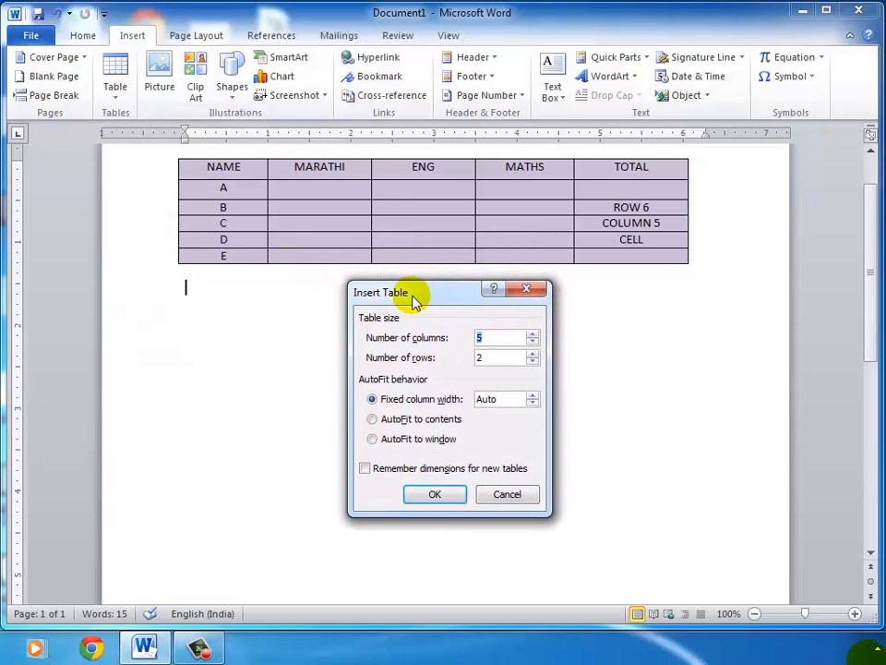
pyautogui.click(531, 354)
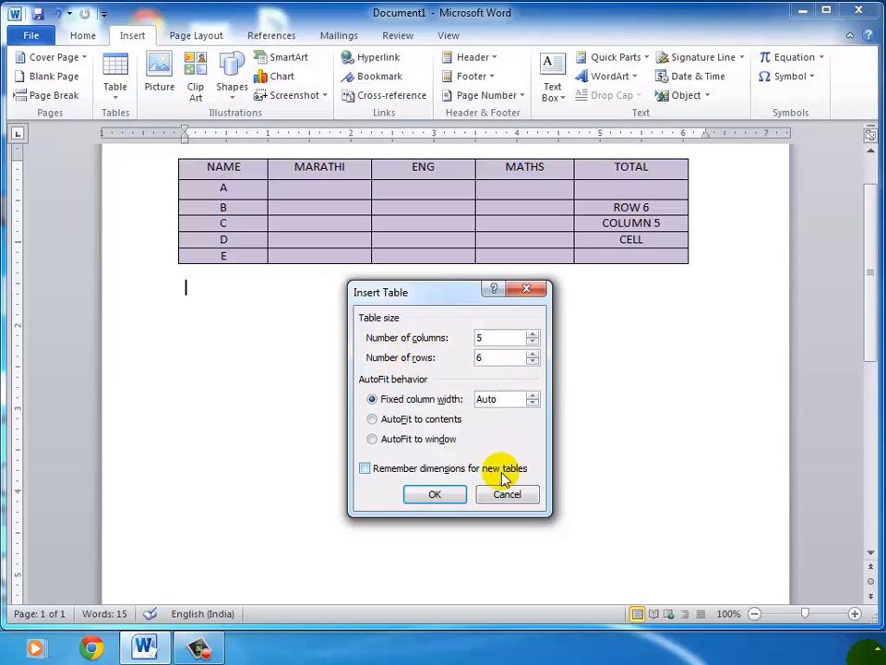
pyautogui.click(452, 494)
pyautogui.scroll(2, 418, 400)
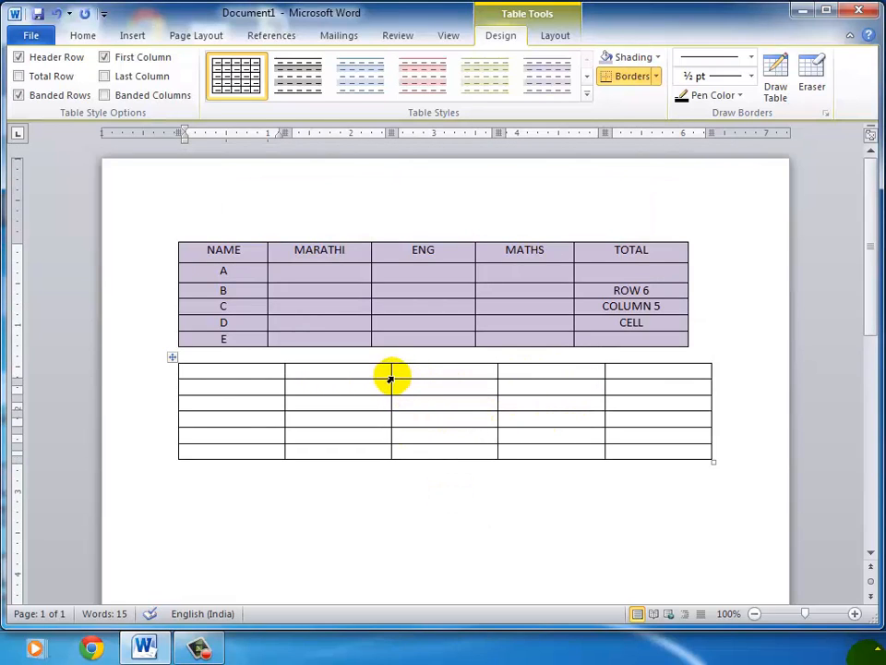
pyautogui.moveTo(389, 369)
pyautogui.mouseDown()
pyautogui.moveTo(355, 372)
pyautogui.moveTo(382, 372)
pyautogui.mouseUp()
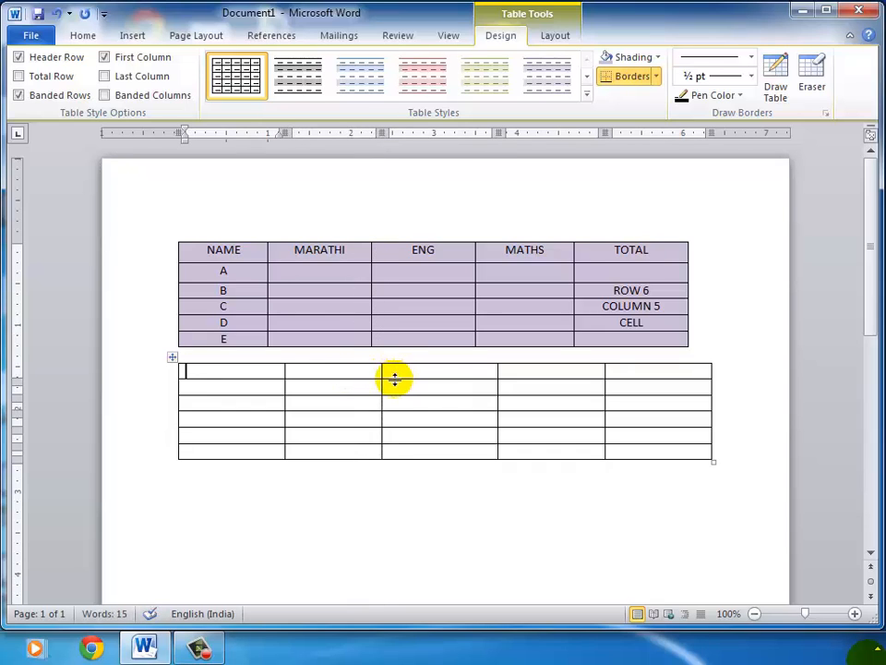
# - Select the entire empty second table and center its cell text both horizontally and vertically
pyautogui.click(558, 37)
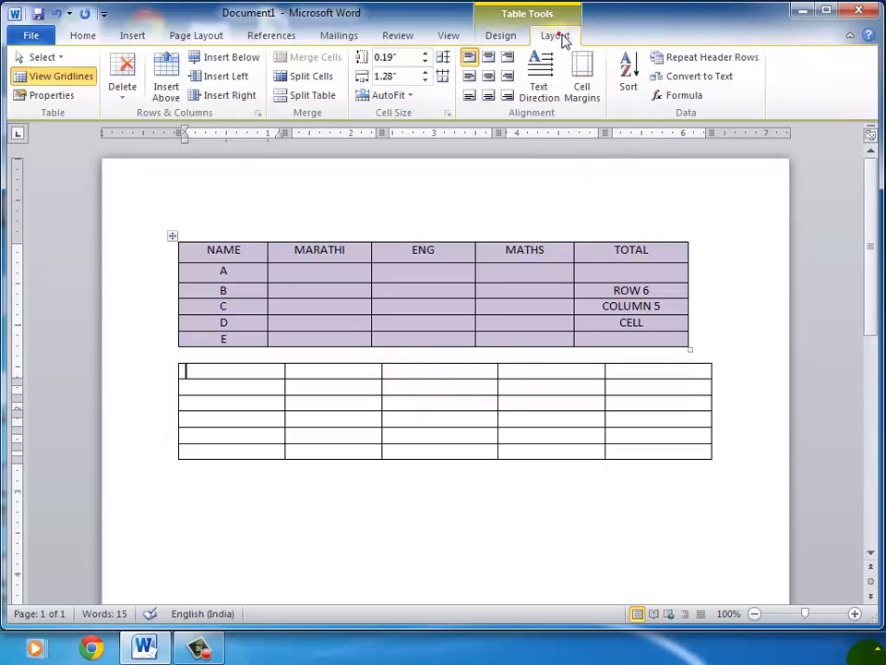
pyautogui.click(63, 57)
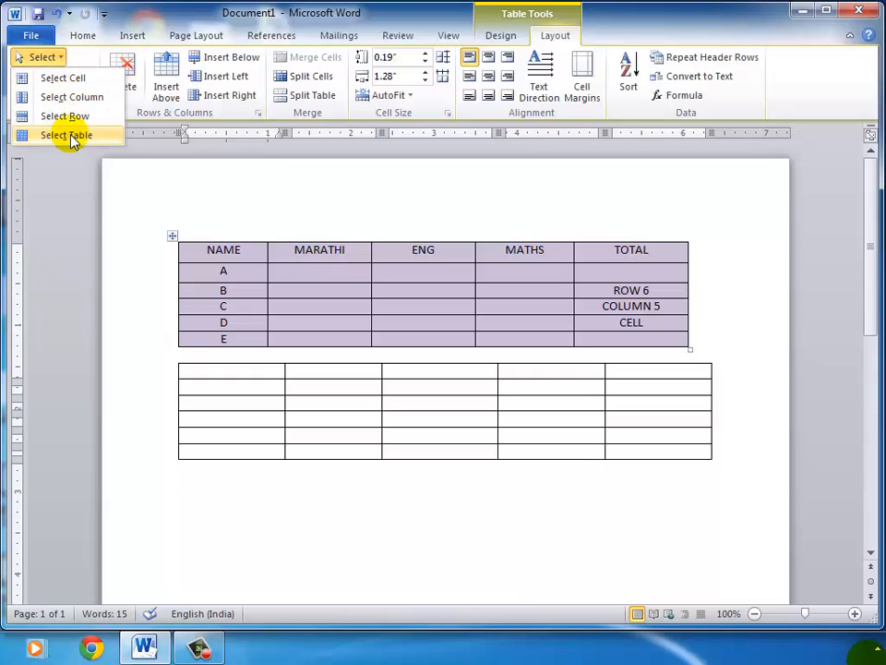
pyautogui.click(167, 8)
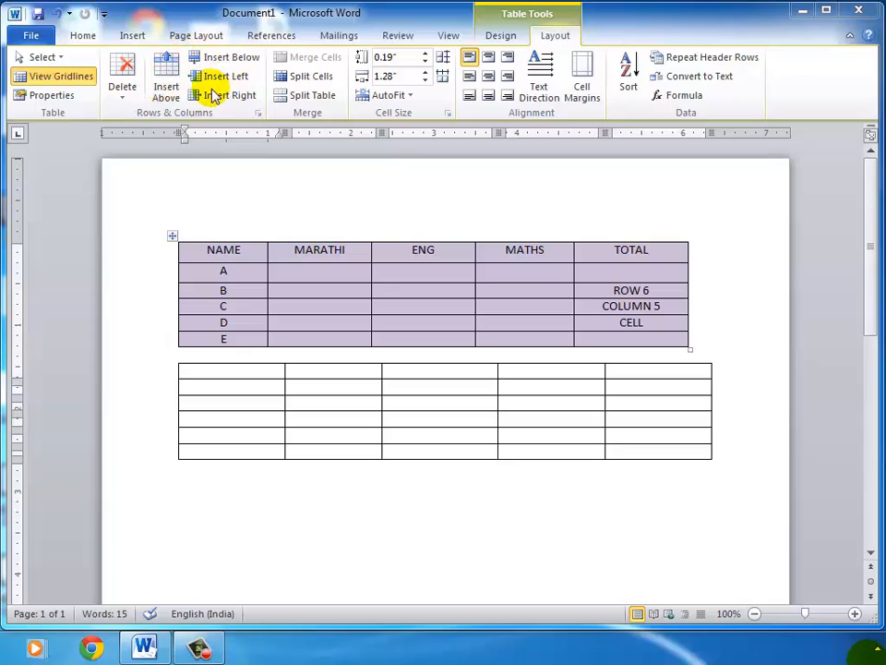
pyautogui.click(207, 370)
pyautogui.click(173, 357)
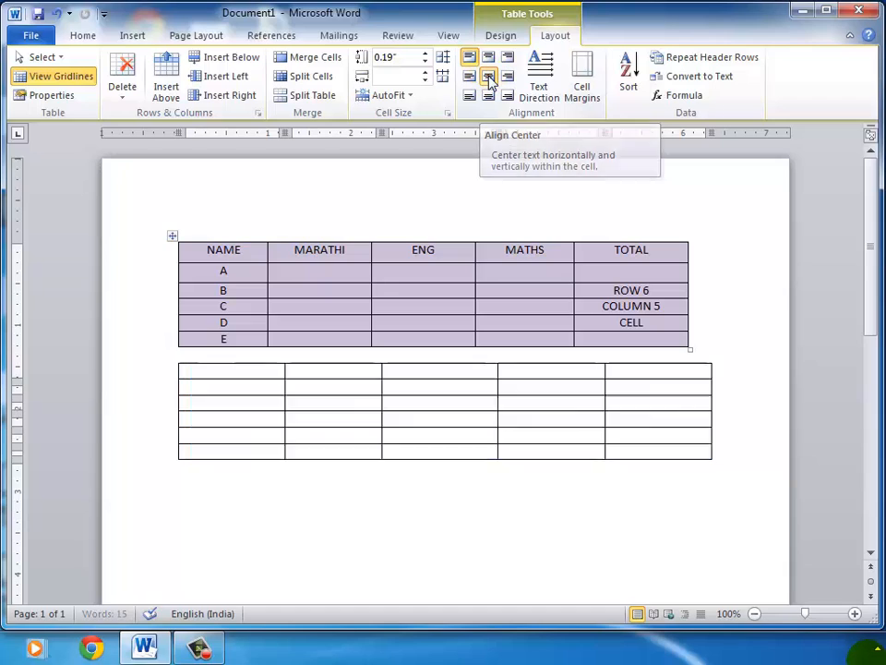
pyautogui.click(489, 81)
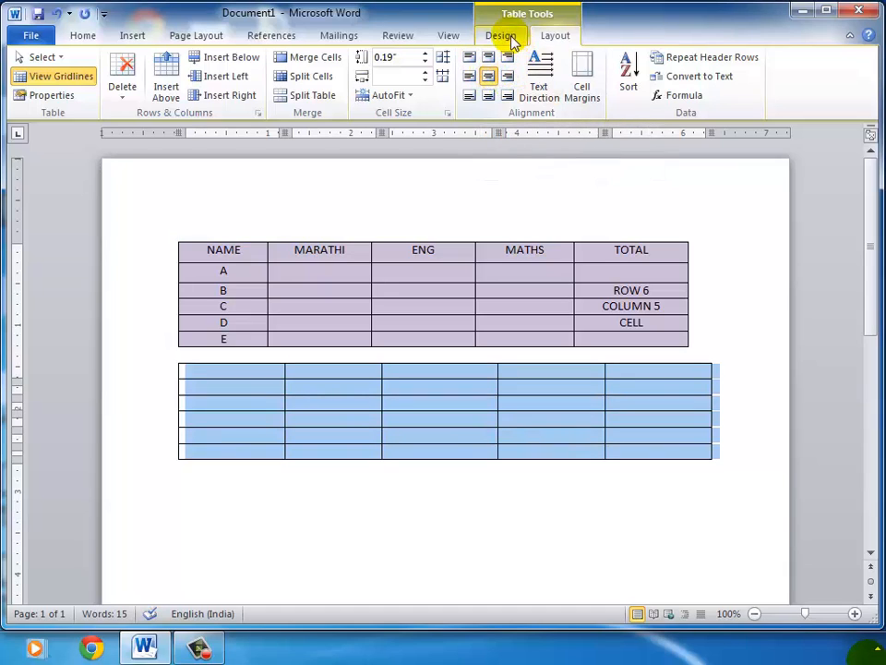
# - Apply the Table Grid style to the empty second table and shade all its cells light blue
pyautogui.click(509, 38)
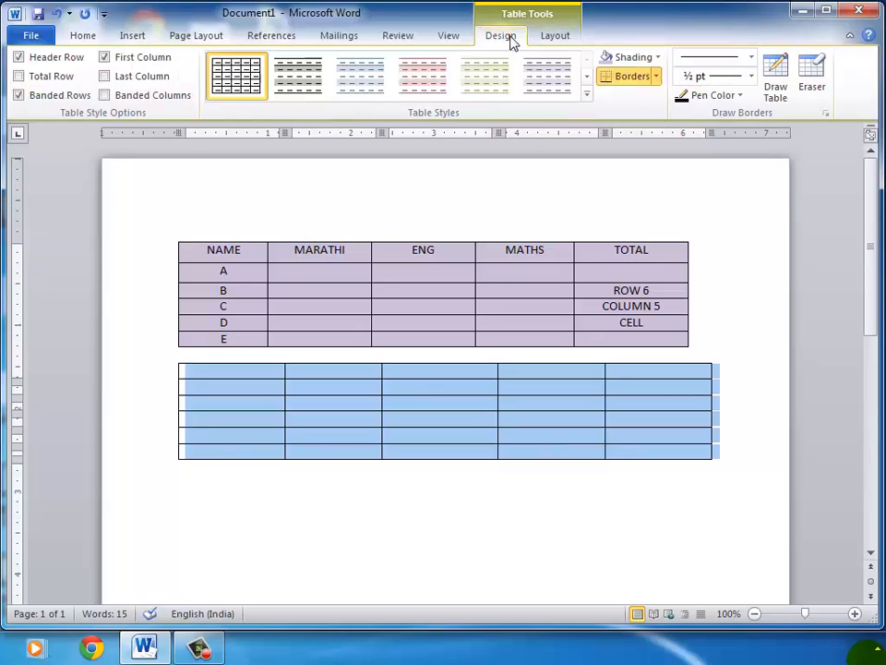
pyautogui.click(586, 97)
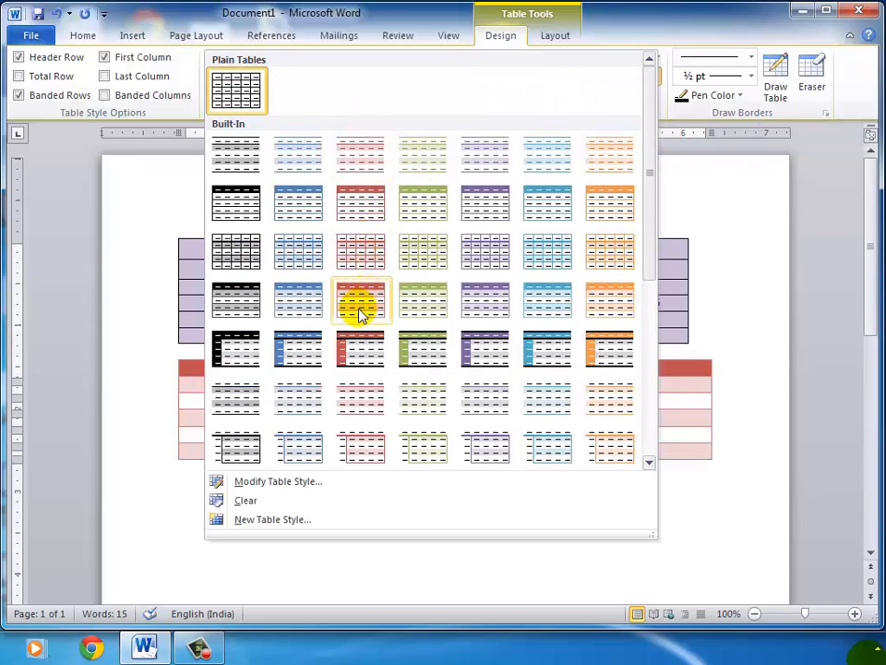
pyautogui.click(251, 98)
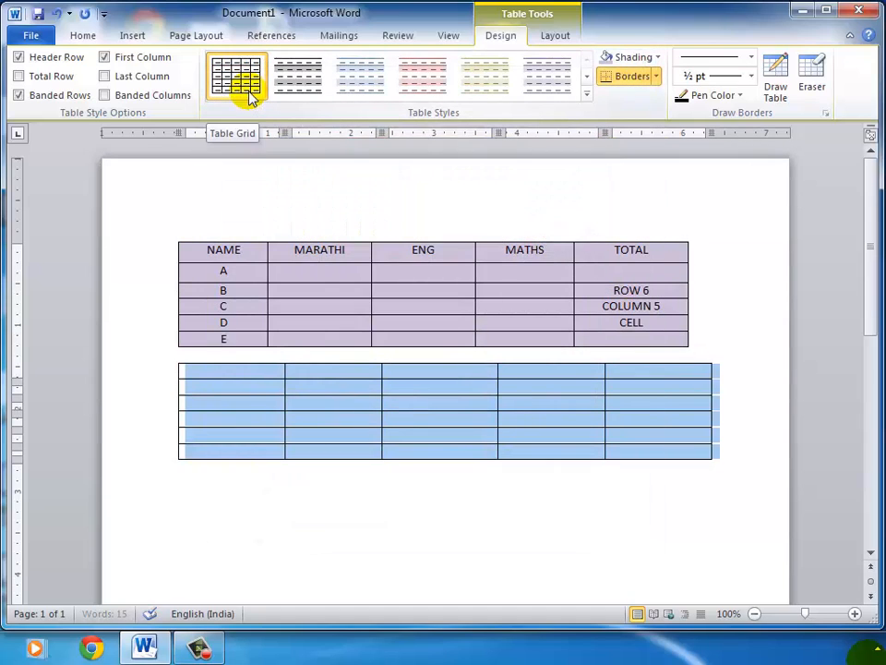
pyautogui.click(658, 57)
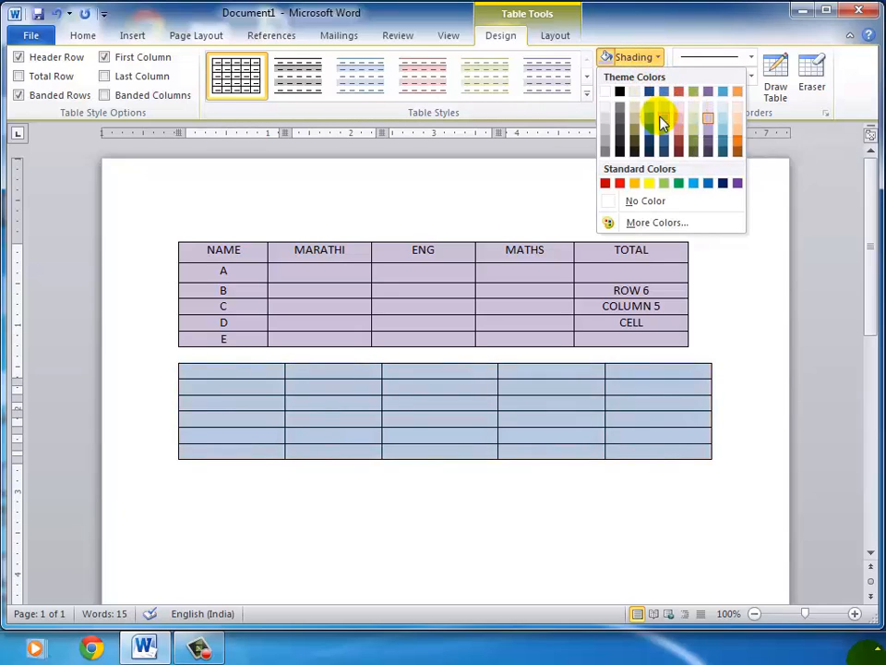
pyautogui.click(661, 116)
pyautogui.click(463, 373)
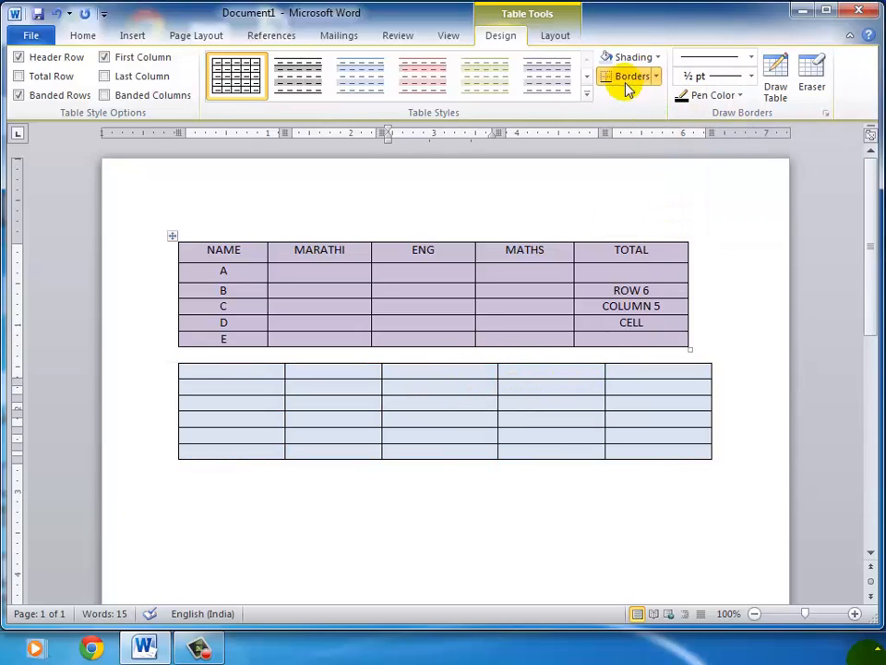
# - Delete the entire light blue table below the purple one
pyautogui.click(565, 40)
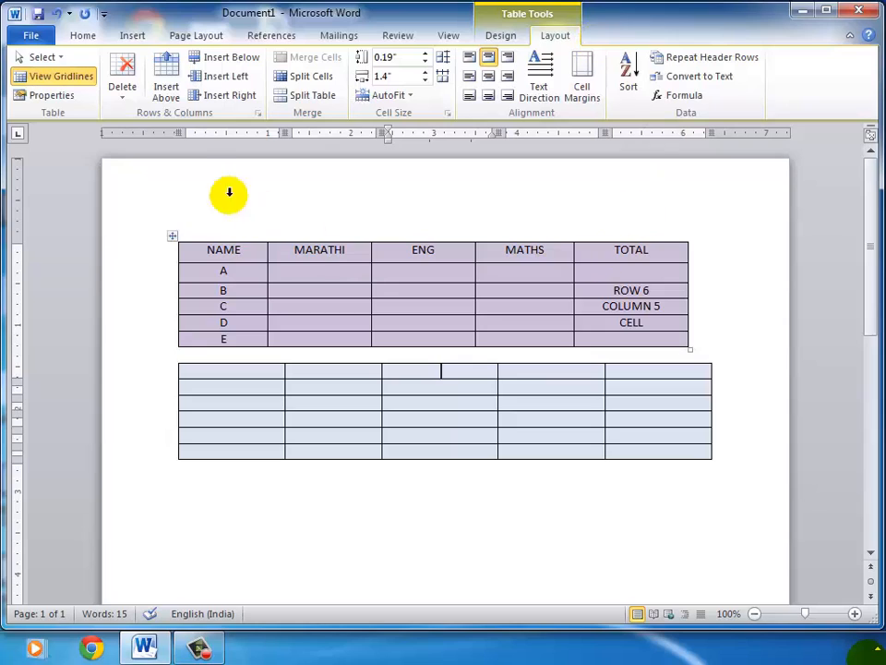
pyautogui.click(124, 92)
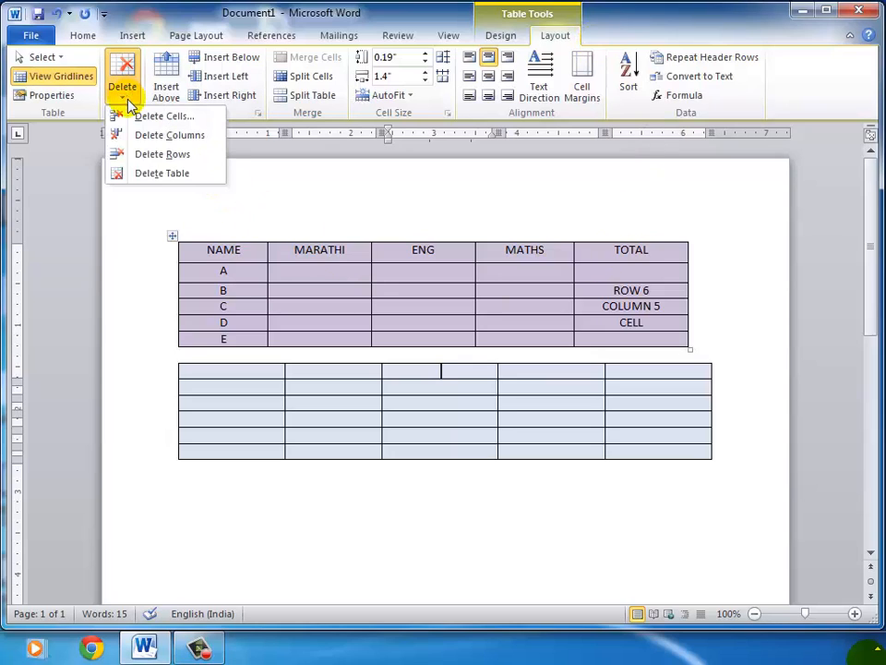
pyautogui.click(190, 173)
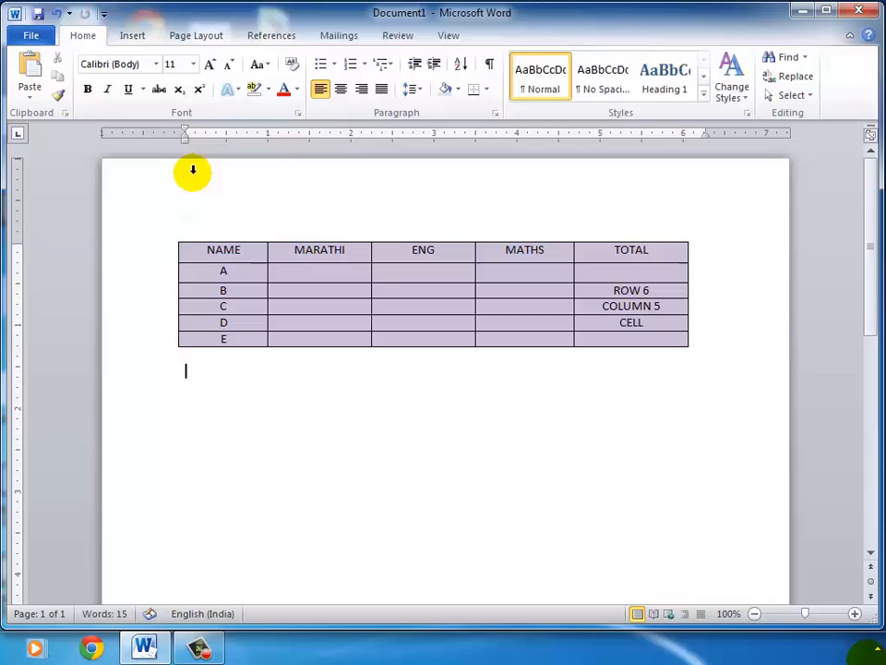
pyautogui.click(343, 269)
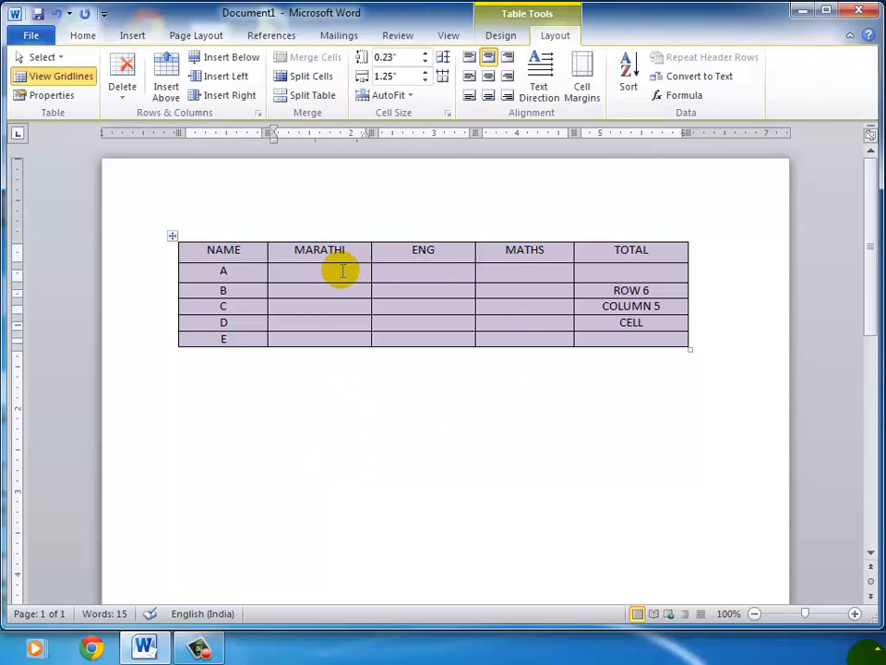
pyautogui.click(500, 39)
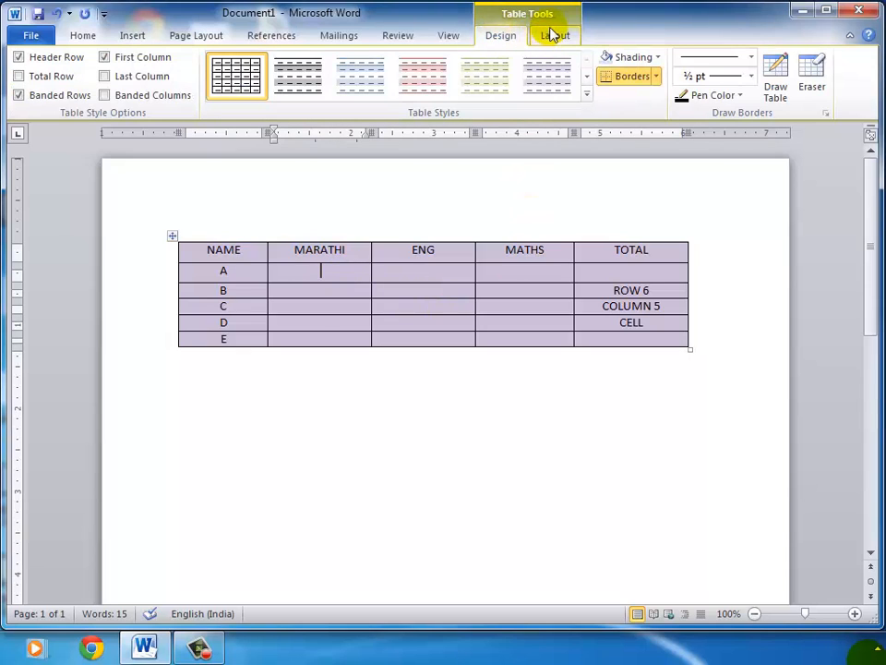
pyautogui.click(524, 82)
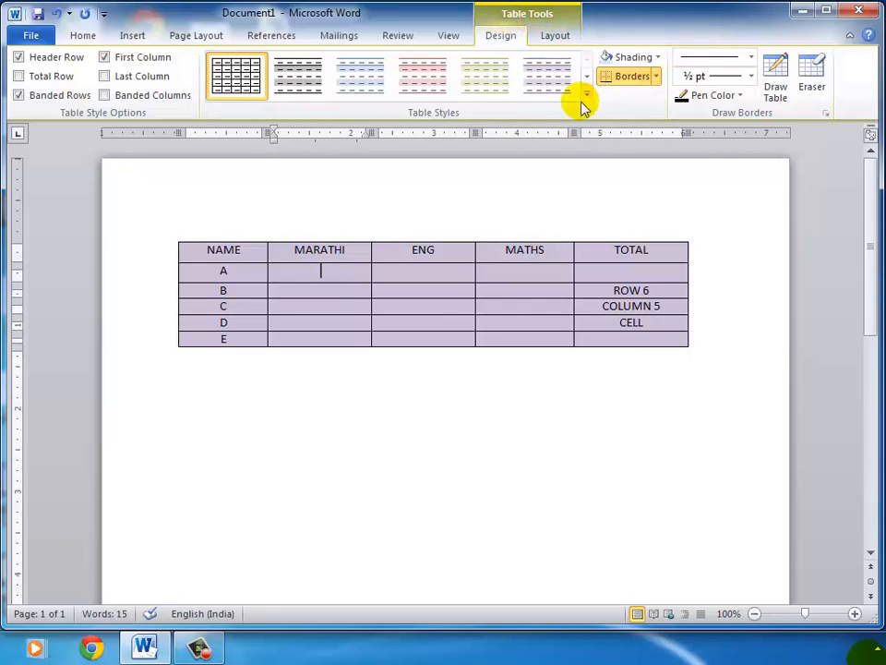
pyautogui.click(471, 392)
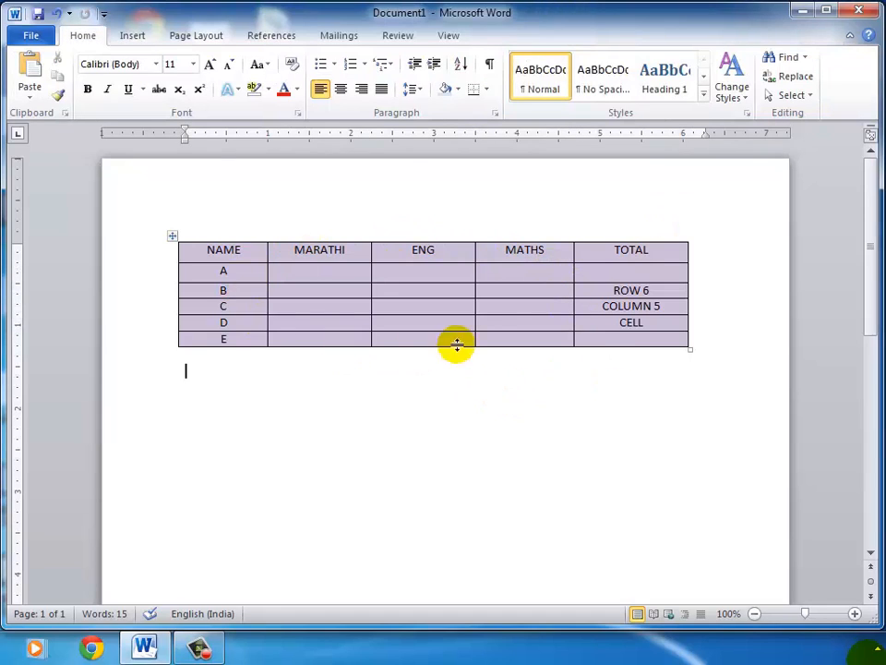
# - Format all text in the purple-shaded table as 16 pt, bold and red
pyautogui.click(170, 237)
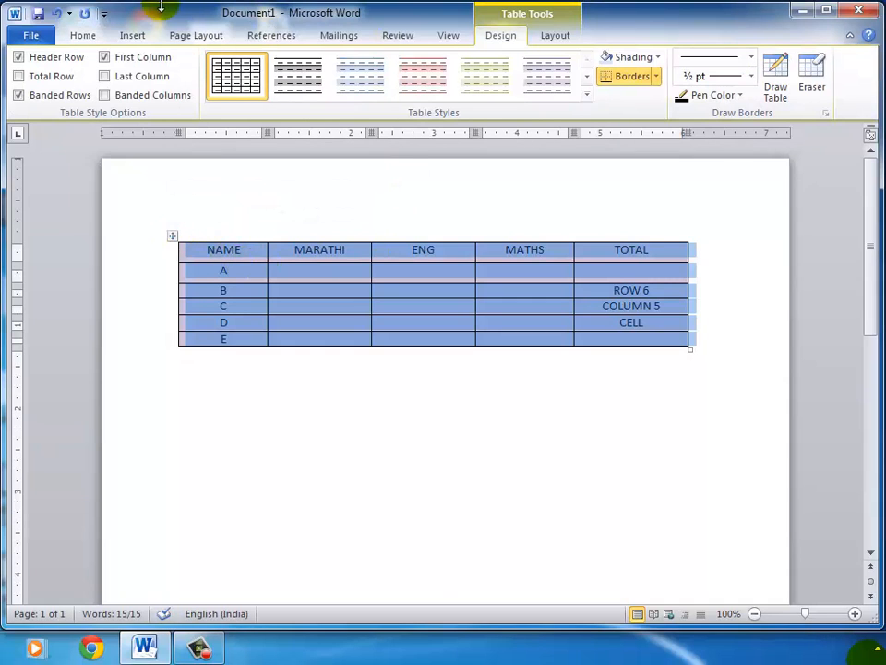
pyautogui.click(81, 38)
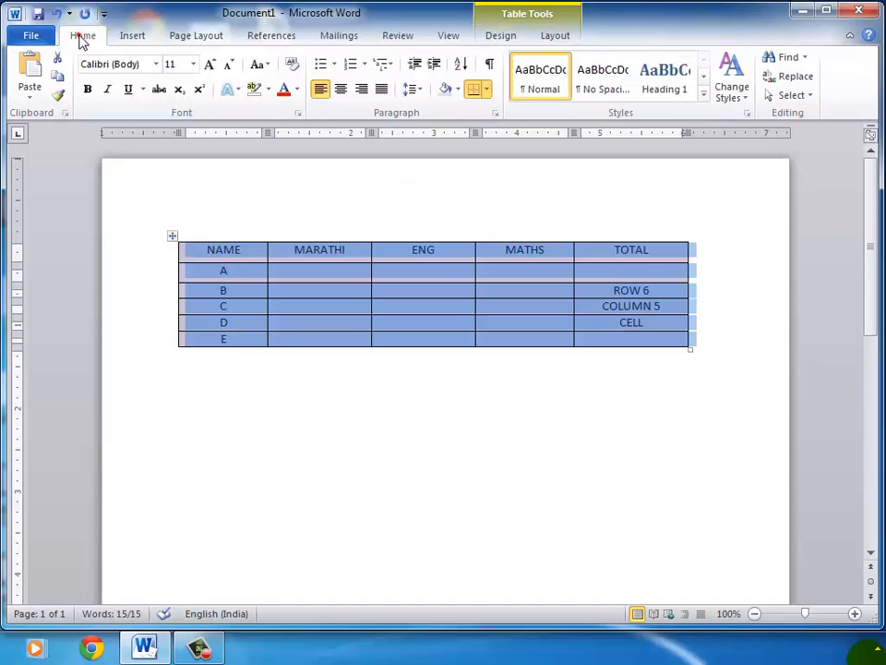
pyautogui.click(210, 65)
pyautogui.click(209, 64)
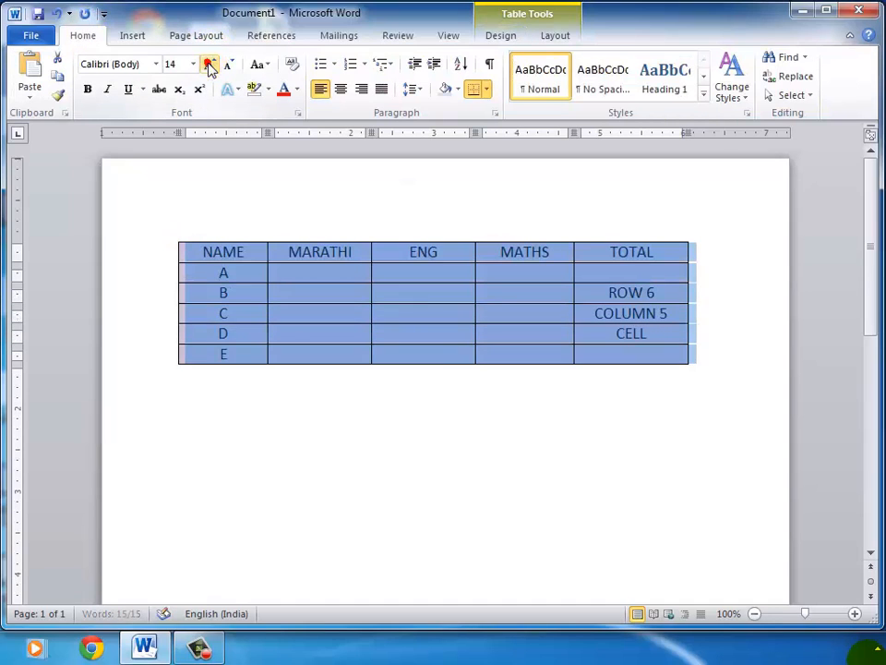
pyautogui.click(210, 65)
pyautogui.click(86, 89)
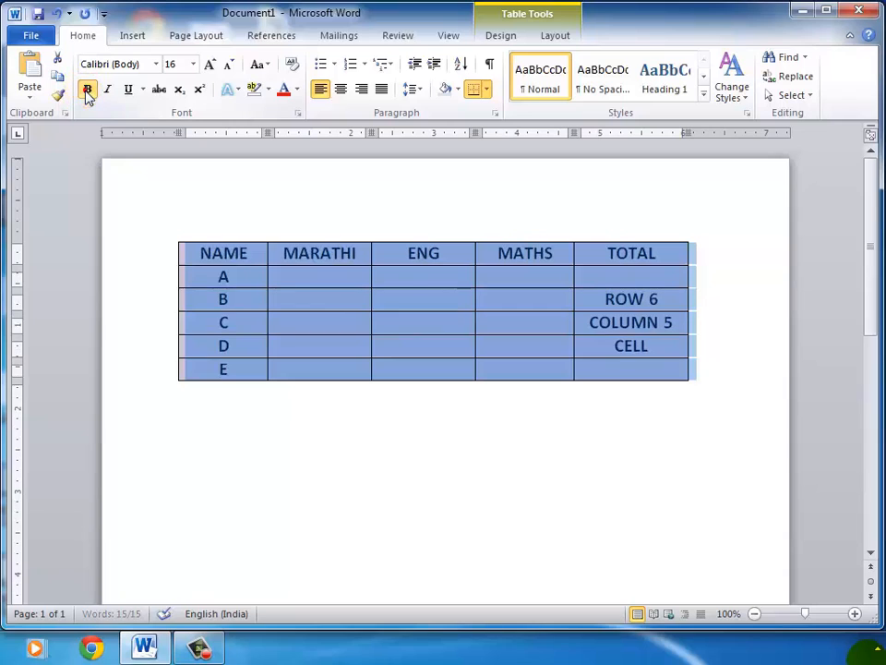
pyautogui.click(286, 91)
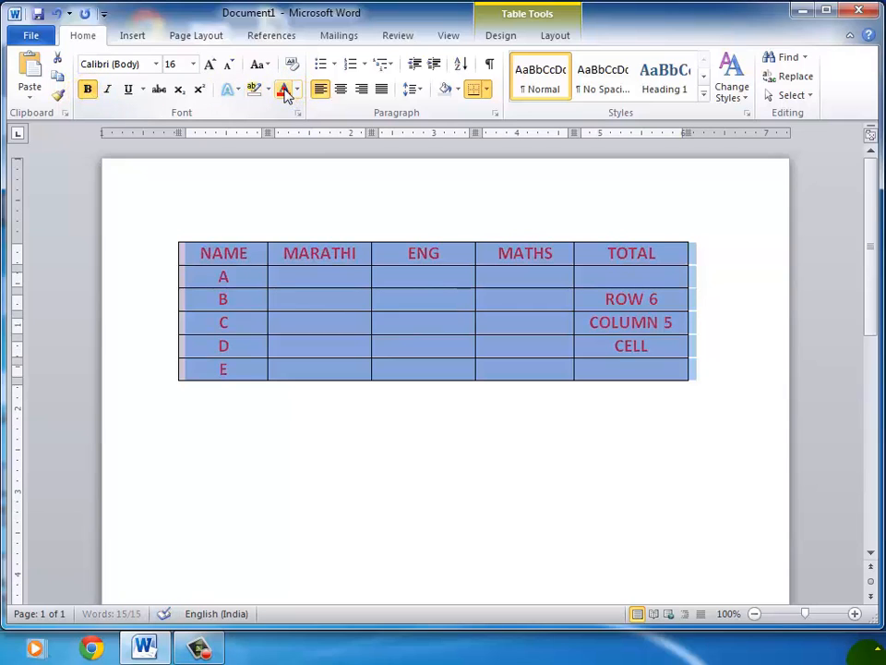